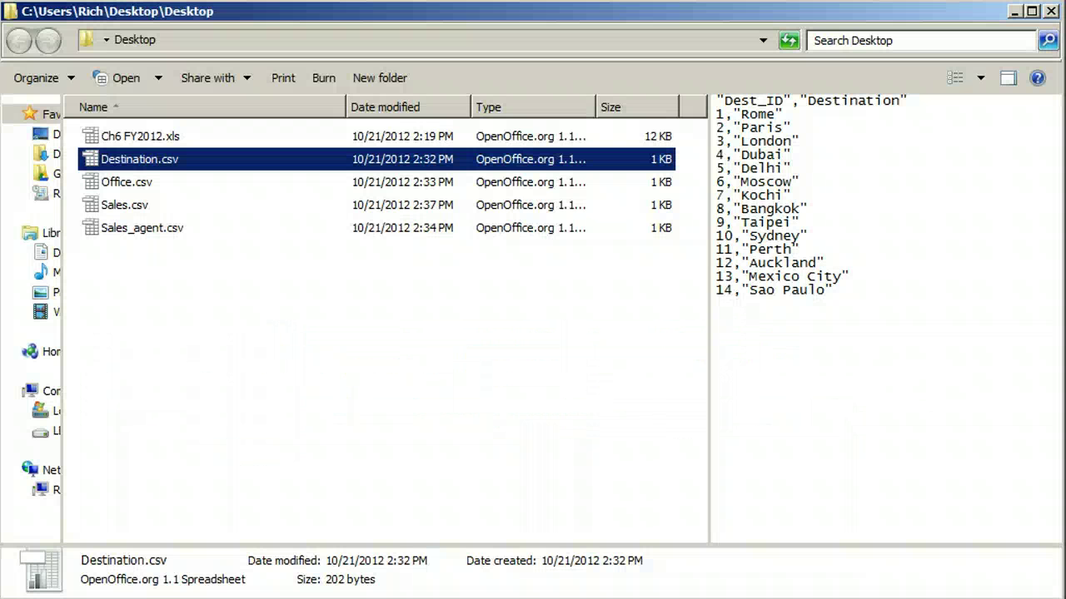
# - Preview the contents of Office.csv, Sales.csv and Sales_agent.csv in the Desktop folder
pyautogui.click(94, 183)
pyautogui.click(99, 206)
pyautogui.click(98, 229)
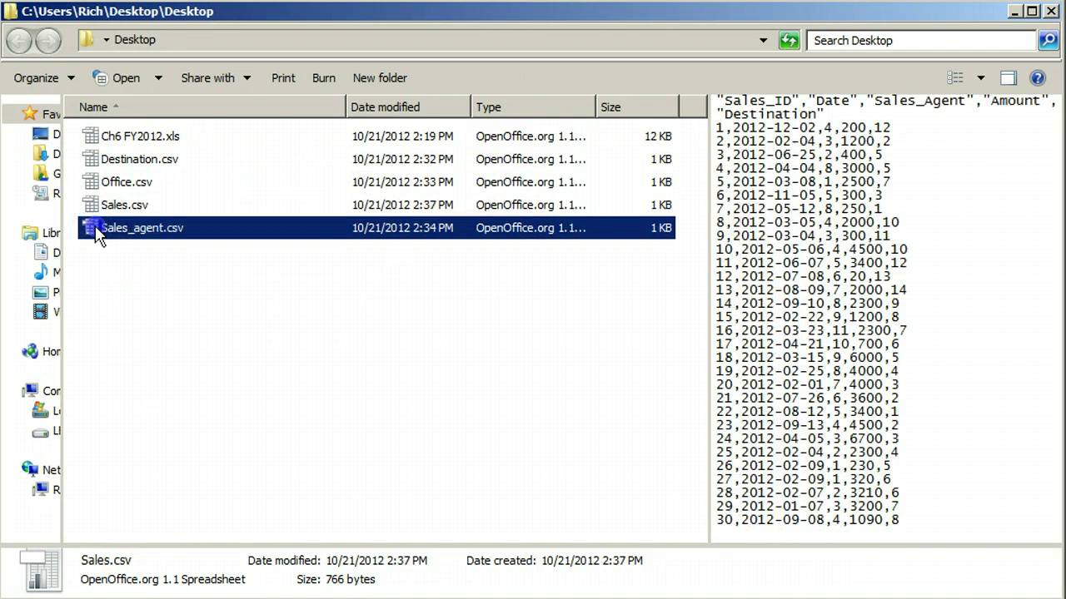
# - Switch to Firefox, open the site's cPanel address, log in with the prefilled credentials and decline the getting-started wizard
pyautogui.hotkey('alt', 'Tab')
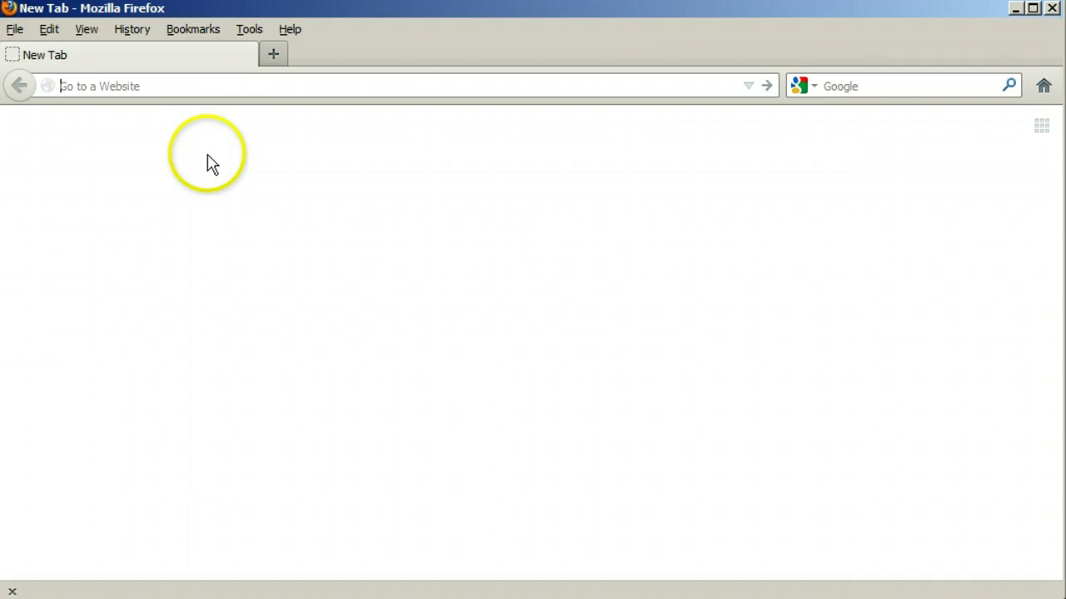
pyautogui.write('richardh.bus311.org/')
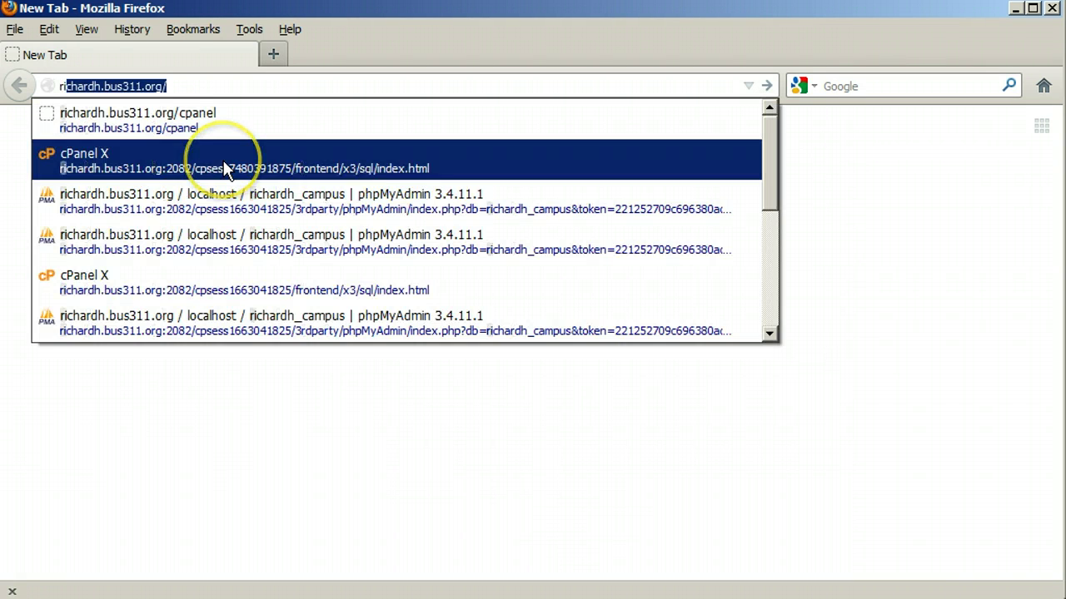
pyautogui.press('Down')
pyautogui.press('Up')
pyautogui.press('Up')
pyautogui.press('Return')
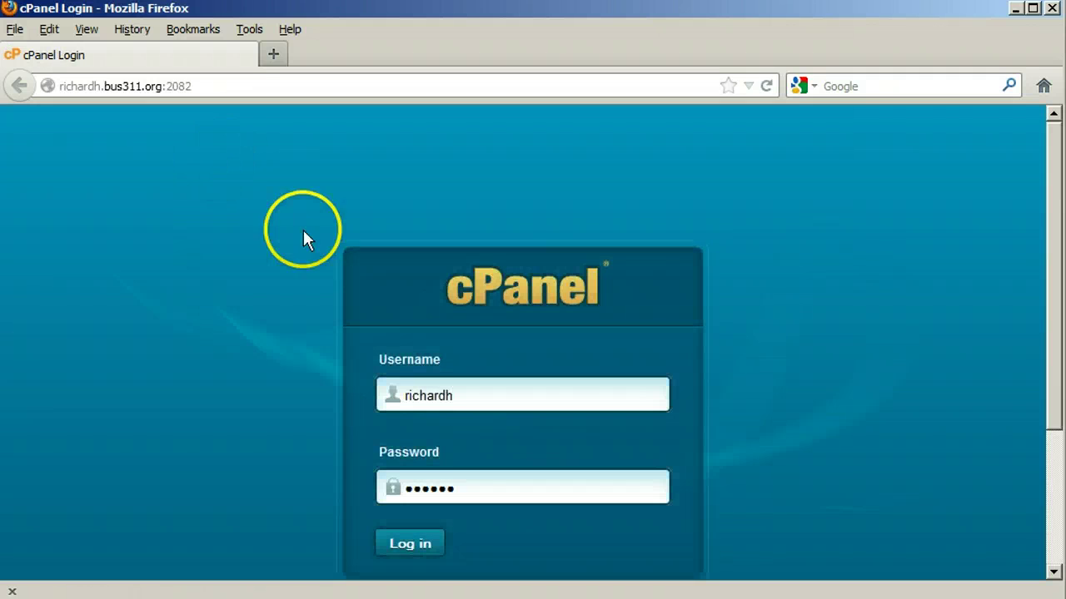
pyautogui.click(412, 545)
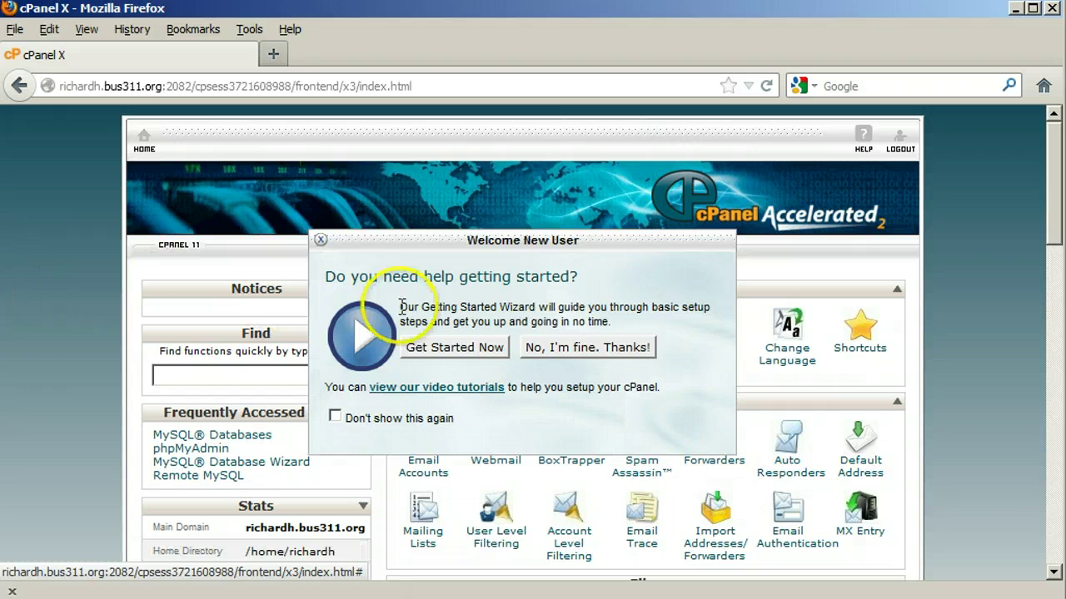
pyautogui.click(614, 347)
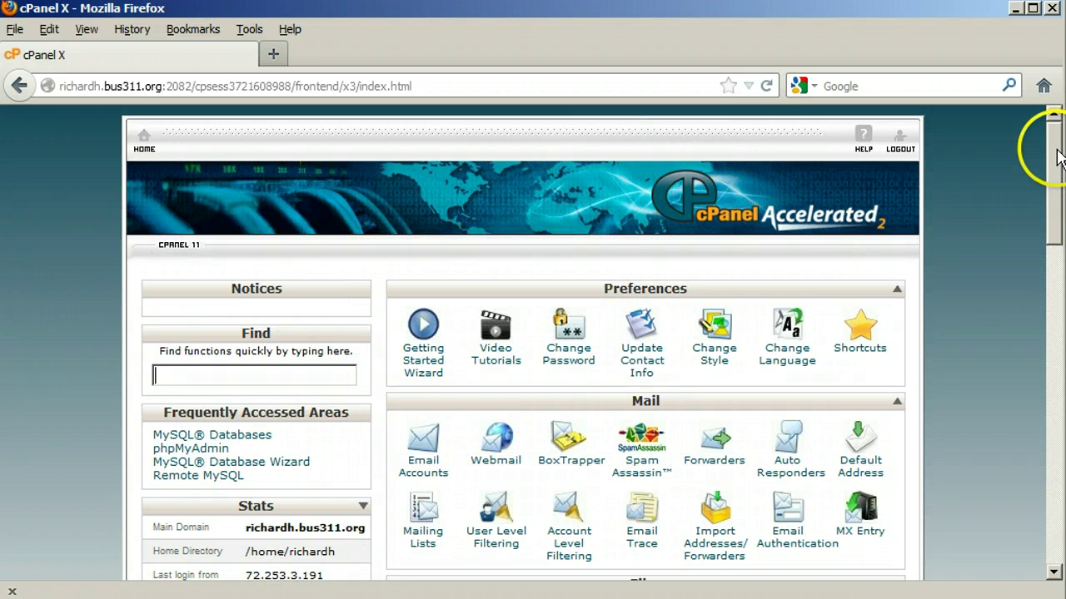
# - Open the MySQL Databases page and create a new database with the name suffix campus
pyautogui.moveTo(1057, 154); pyautogui.dragTo(1051, 445)
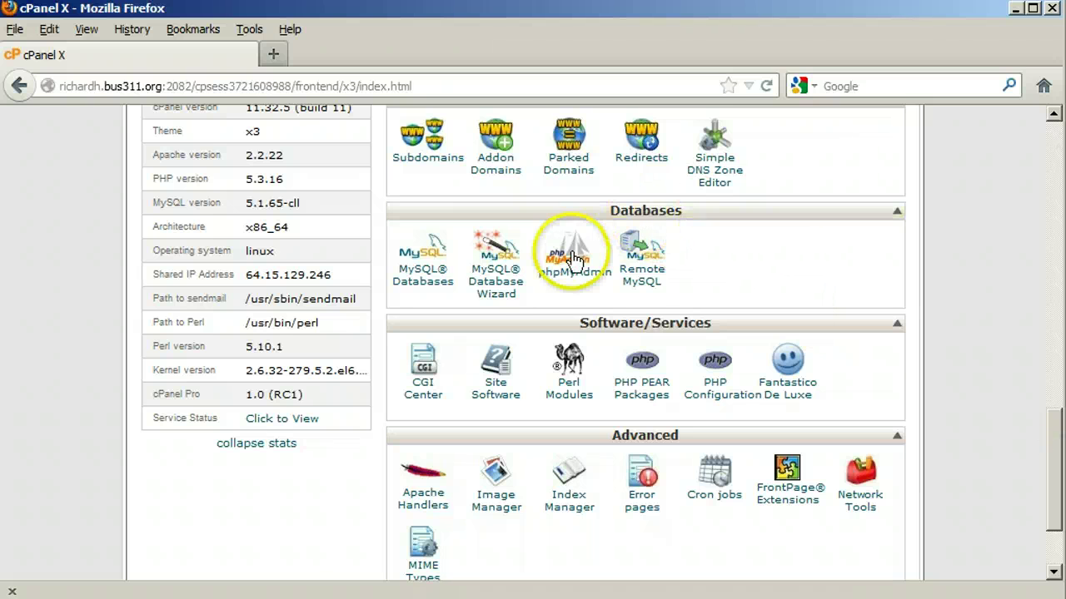
pyautogui.click(421, 283)
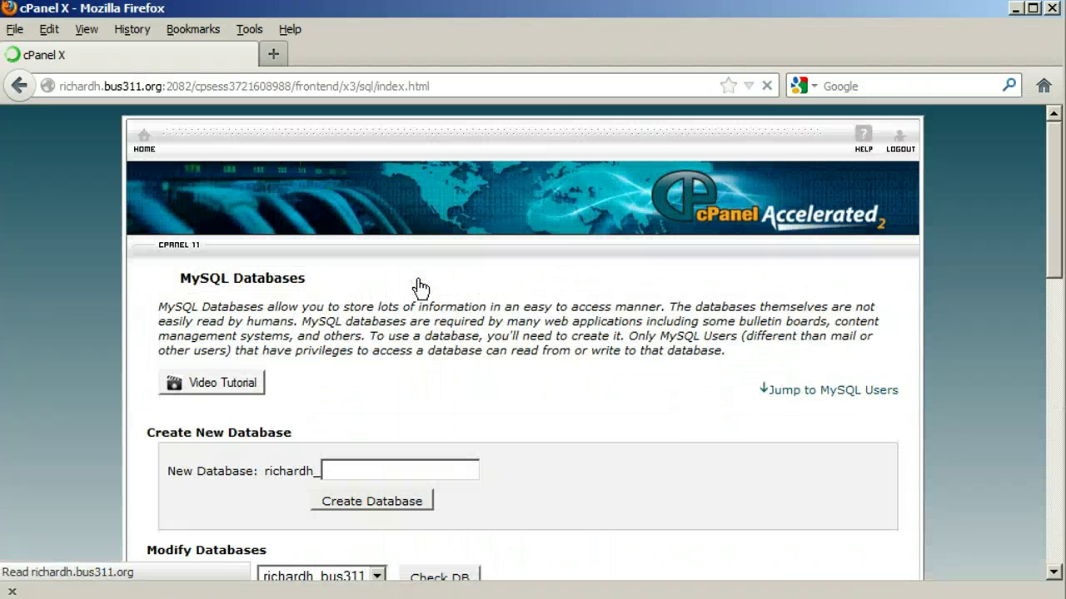
pyautogui.scroll(-4, 1050, 174)
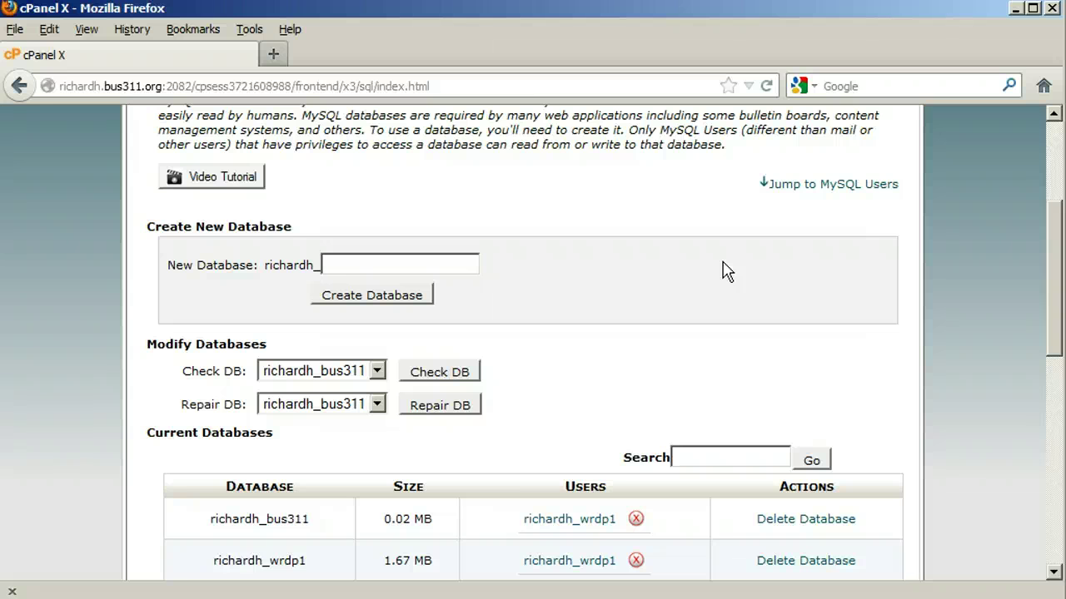
pyautogui.write('camu')
pyautogui.press('BackSpace')
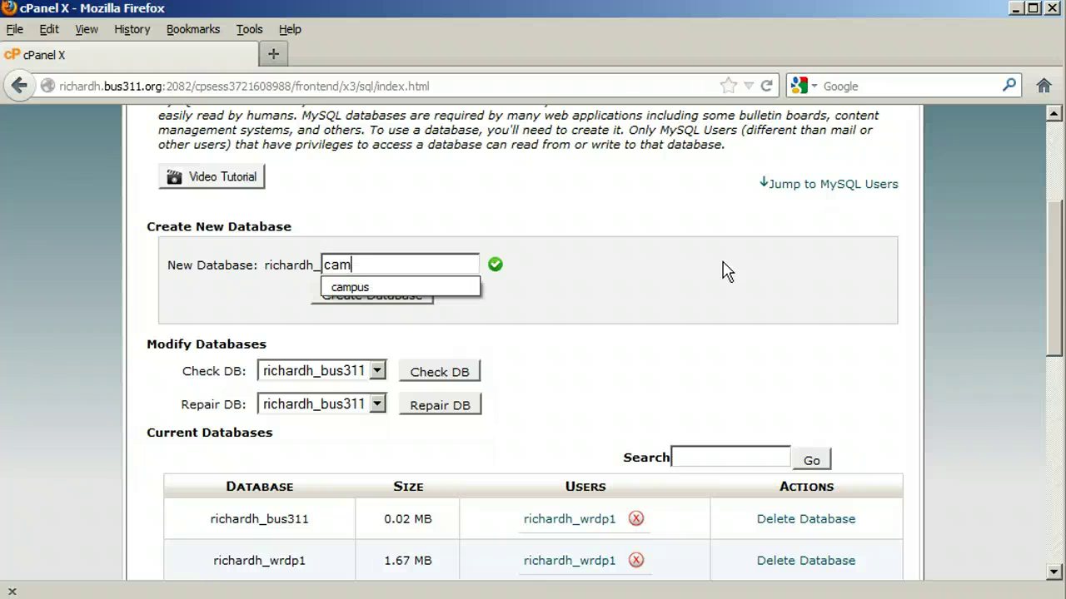
pyautogui.press('Escape')
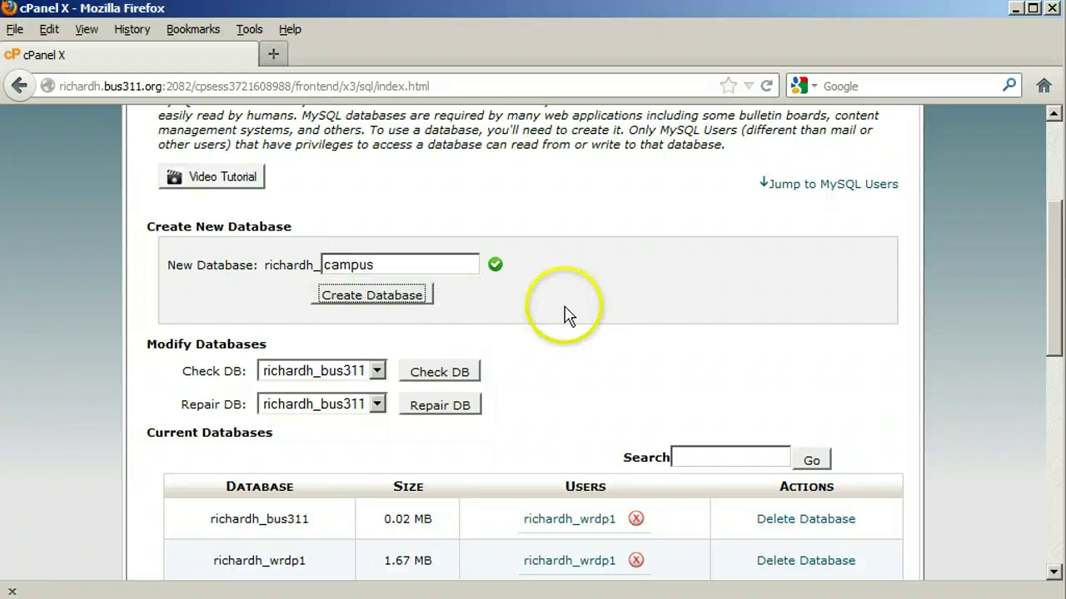
pyautogui.click(390, 297)
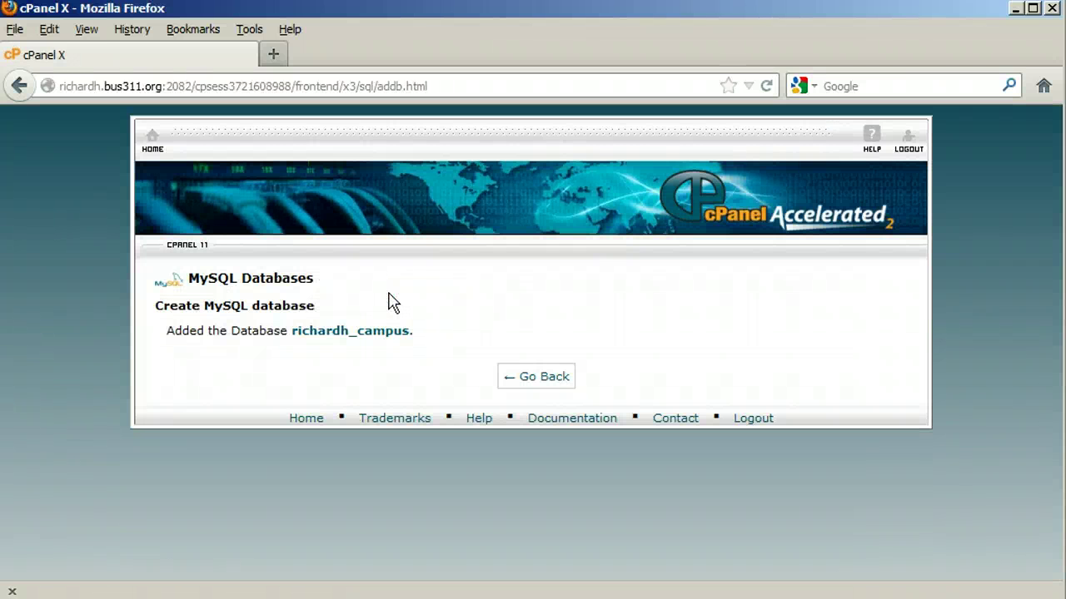
# - Return to the MySQL Databases page and add the existing wrdp1 user to the campus database
pyautogui.click(534, 375)
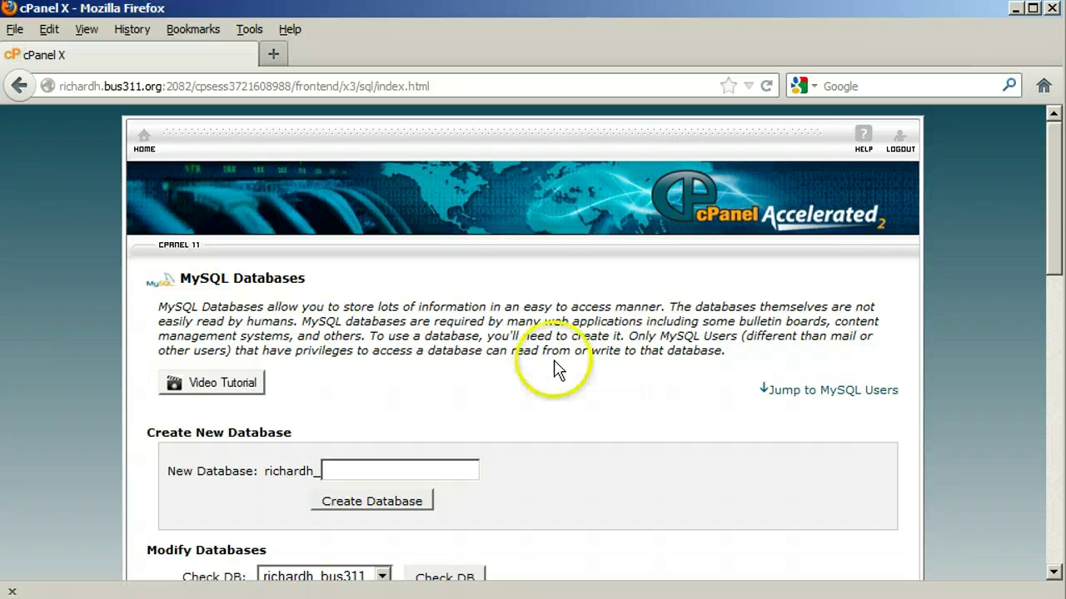
pyautogui.moveTo(1049, 140); pyautogui.dragTo(1035, 428)
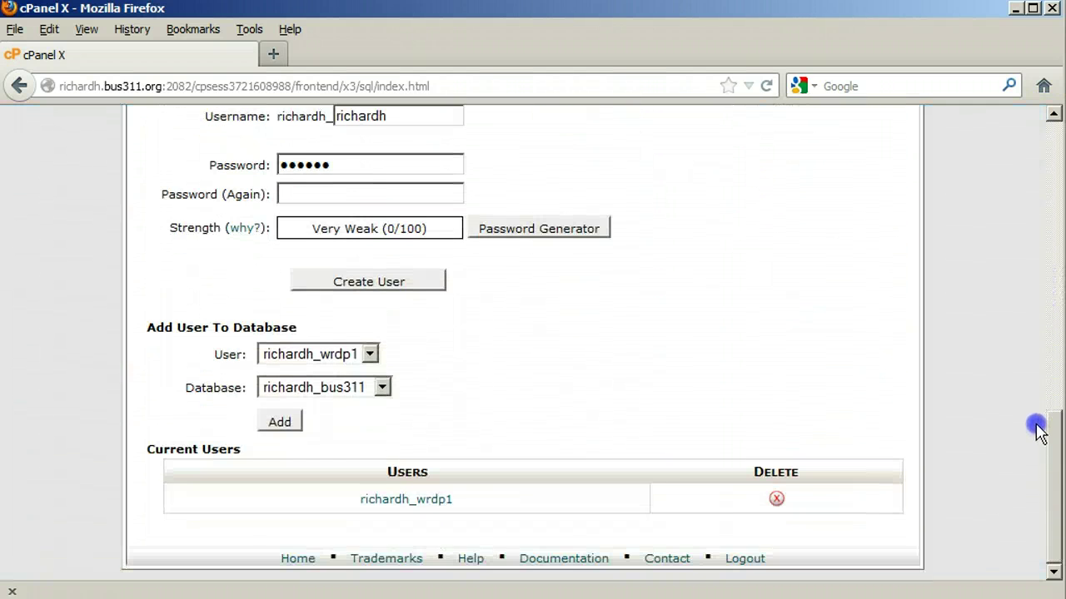
pyautogui.click(369, 356)
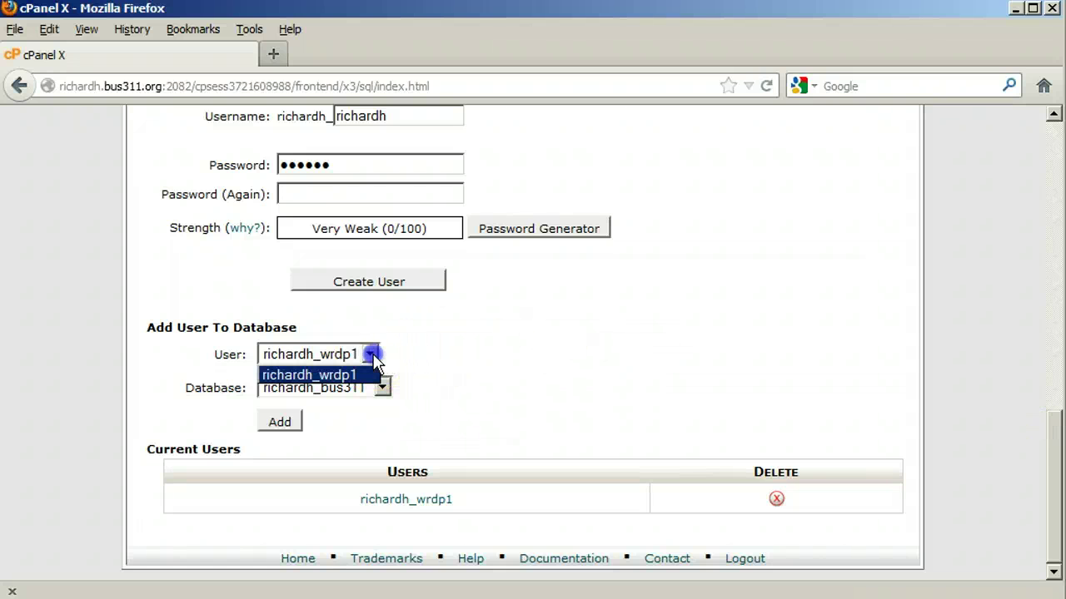
pyautogui.click(370, 356)
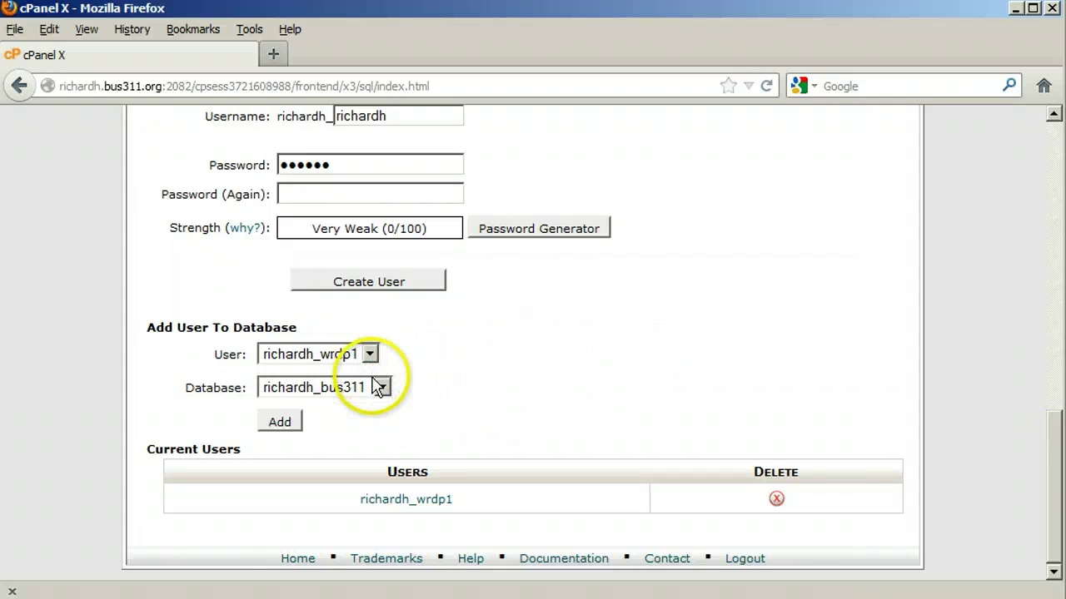
pyautogui.click(380, 388)
pyautogui.click(375, 424)
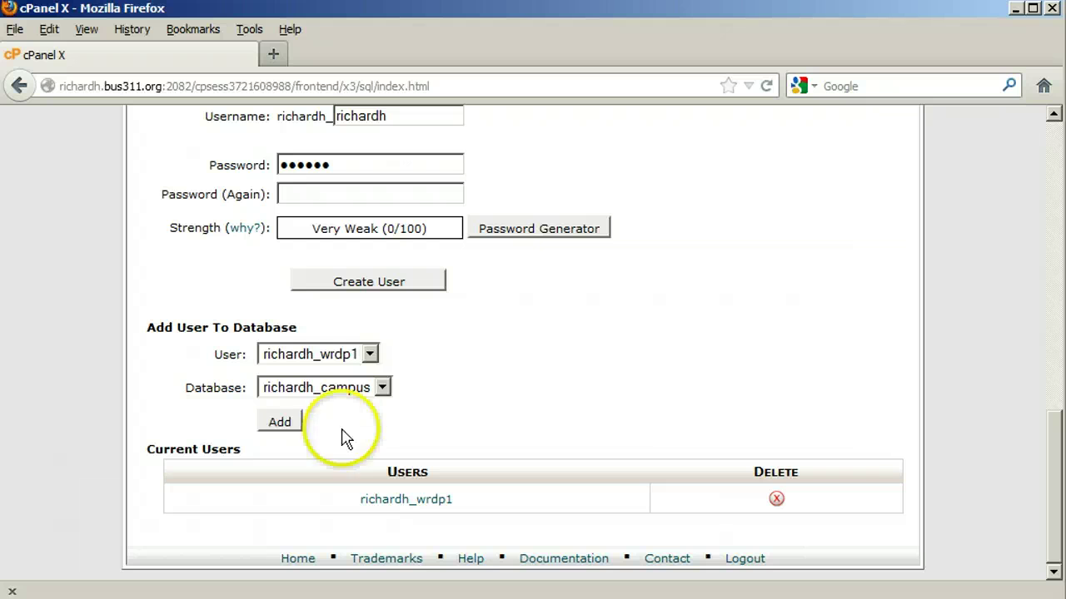
pyautogui.click(280, 423)
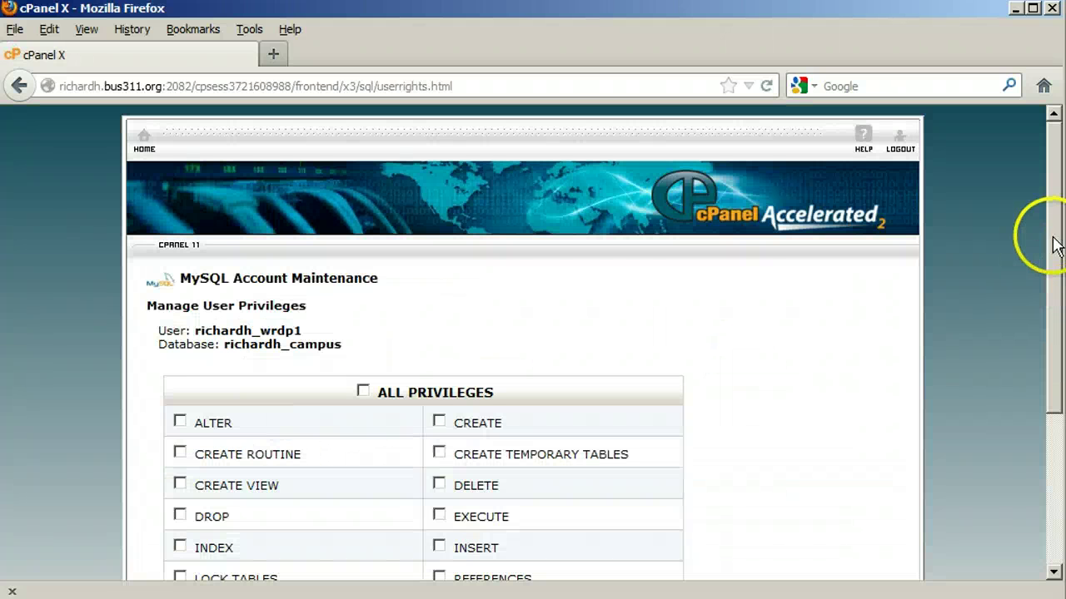
# - Grant the wrdp1 user all privileges on the campus database and save the changes
pyautogui.moveTo(1049, 242); pyautogui.dragTo(1046, 361)
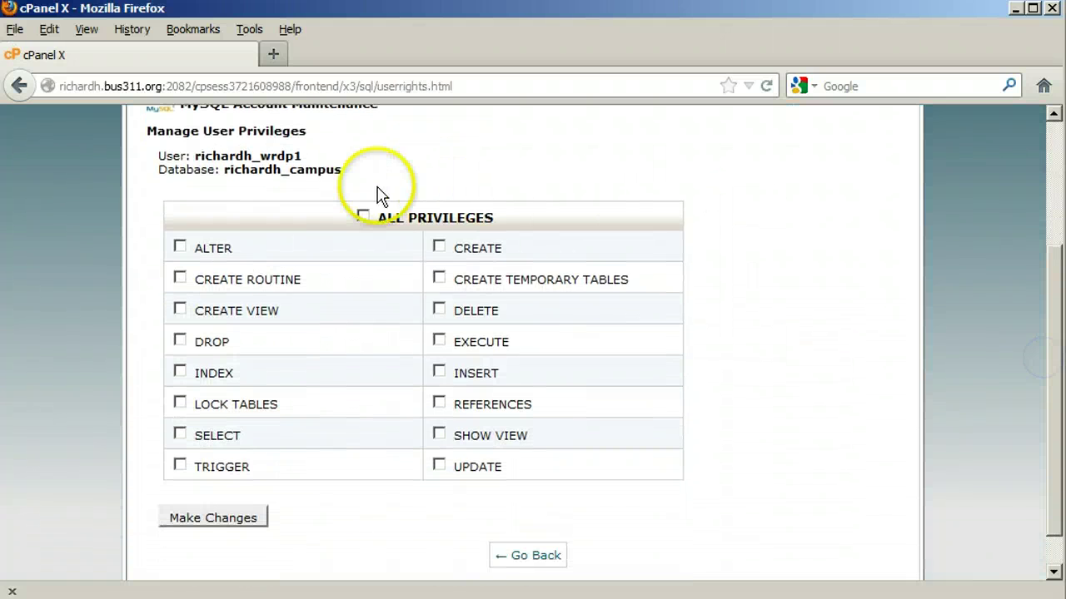
pyautogui.click(363, 217)
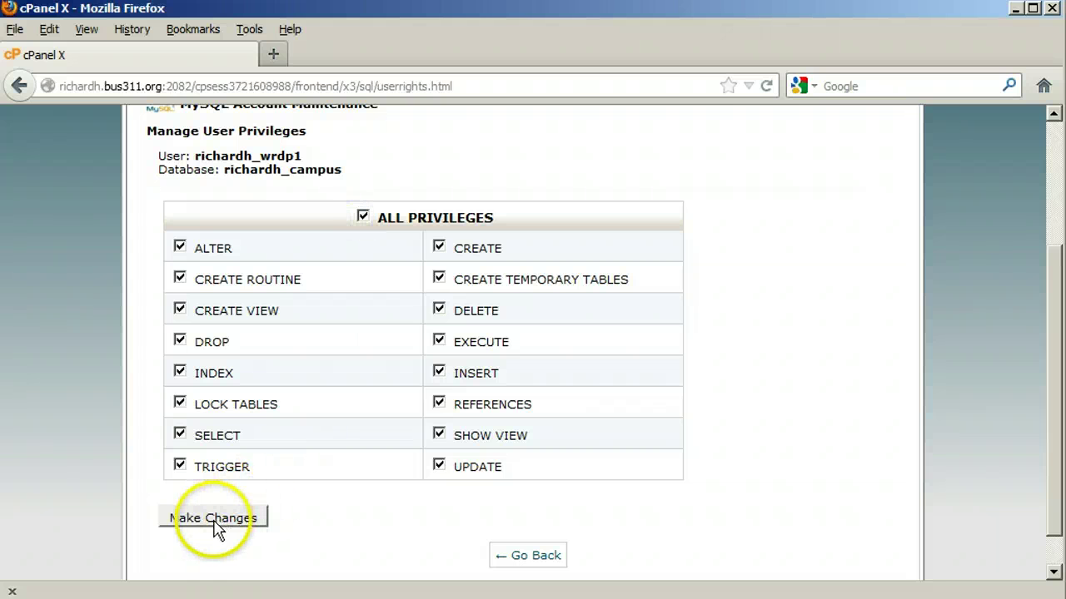
pyautogui.click(215, 524)
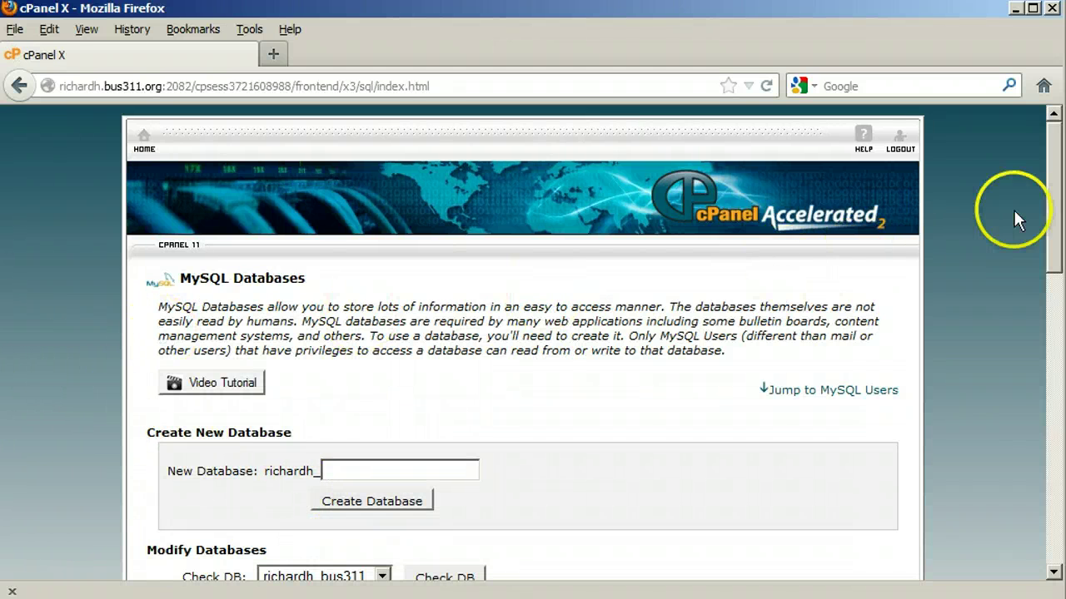
# - Check the campus database's entry in the current databases list, and open phpMyAdmin from the cPanel home page
pyautogui.moveTo(1052, 167); pyautogui.dragTo(1055, 364)
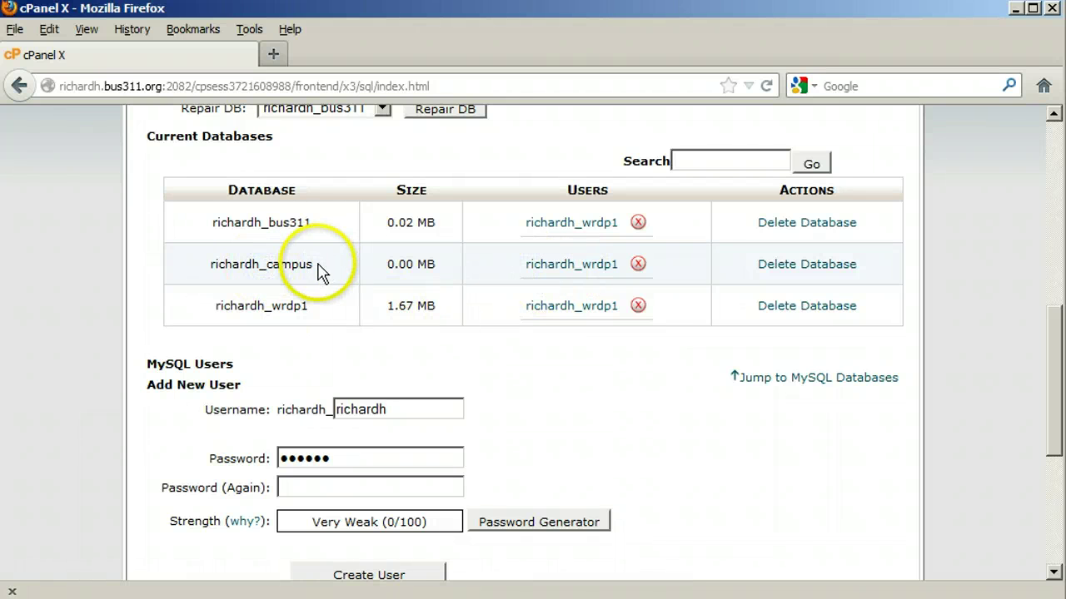
pyautogui.scroll(10, 1057, 333)
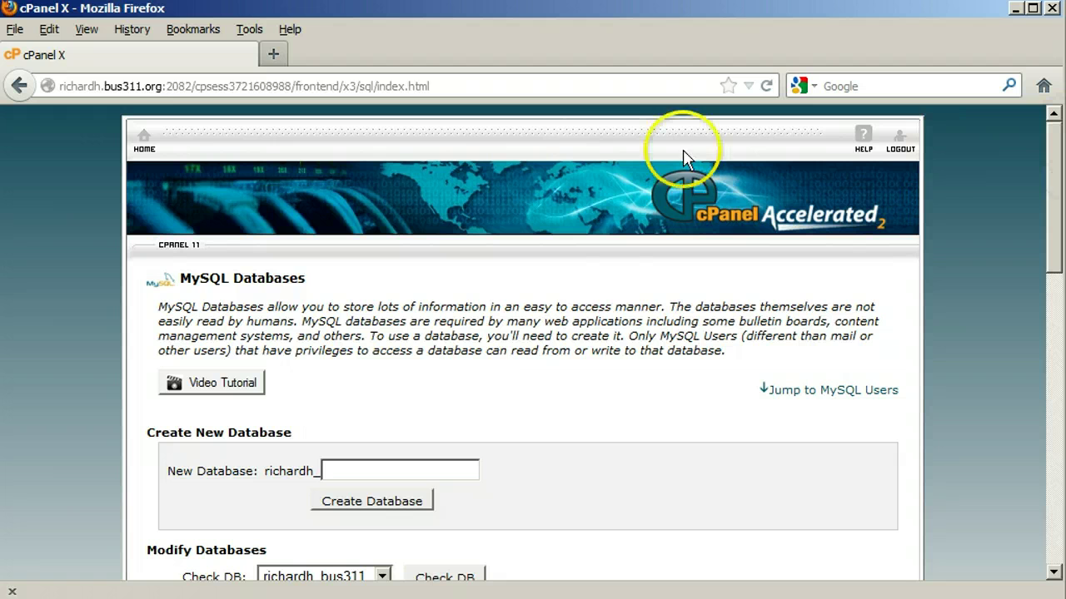
pyautogui.click(145, 140)
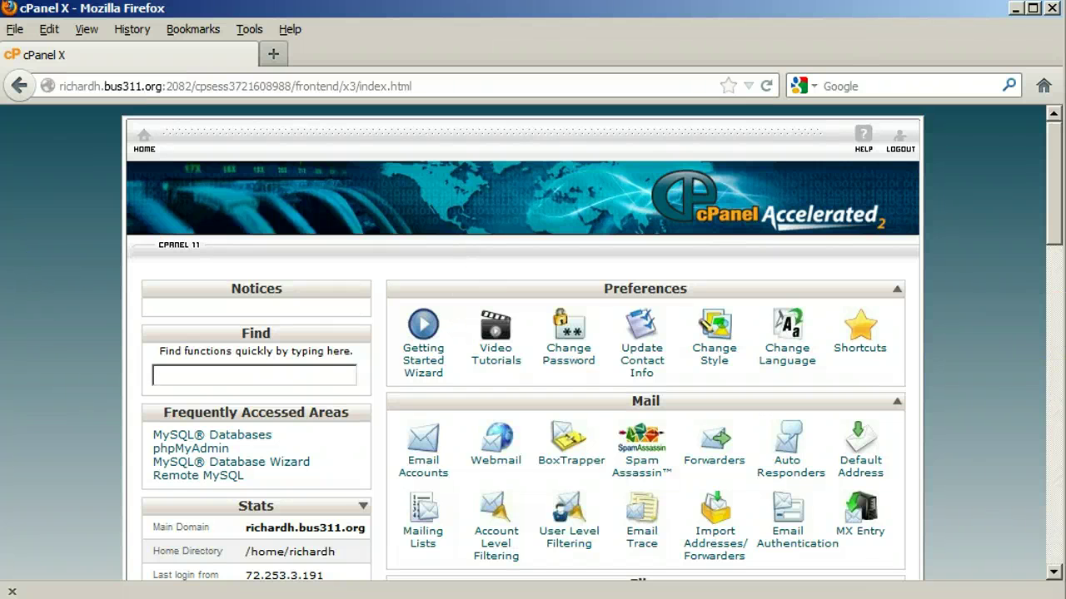
pyautogui.moveTo(1055, 131); pyautogui.dragTo(1027, 405)
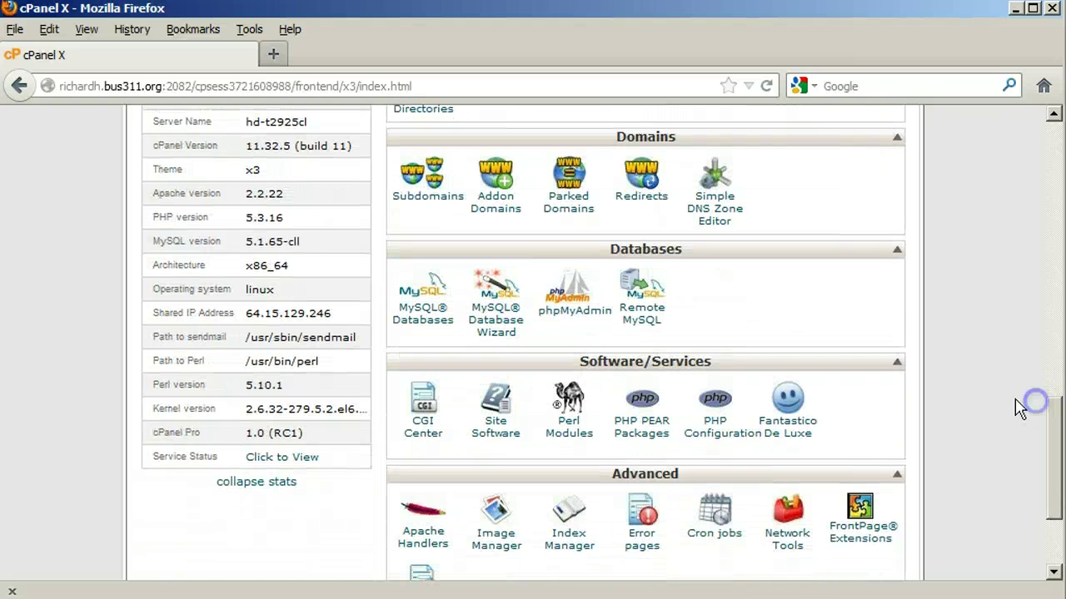
pyautogui.click(575, 312)
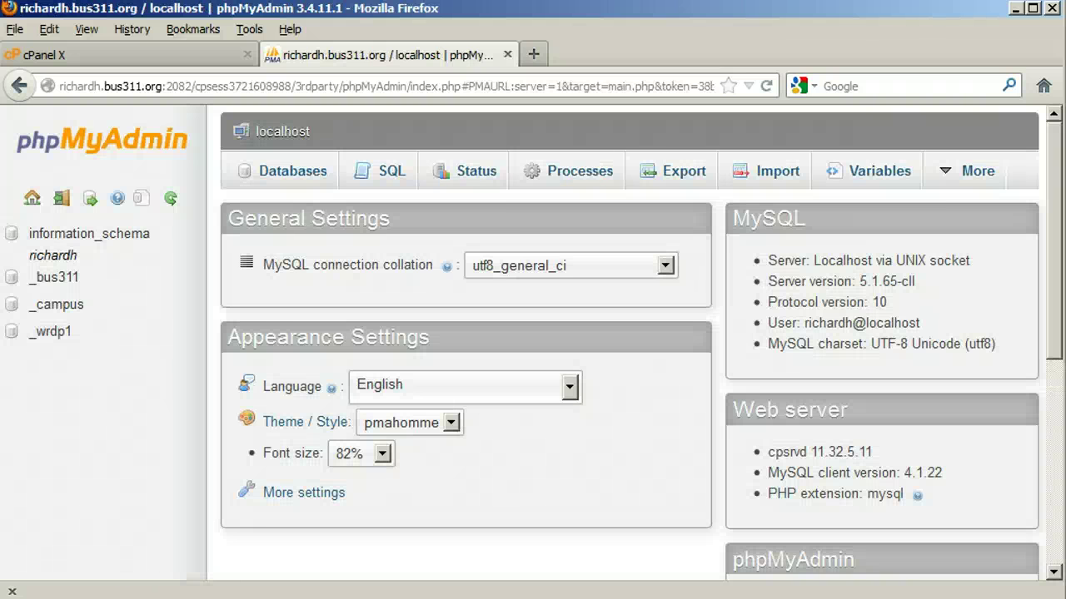
# - View the table list of the _wrdp1 database and return to the localhost overview
pyautogui.click(56, 332)
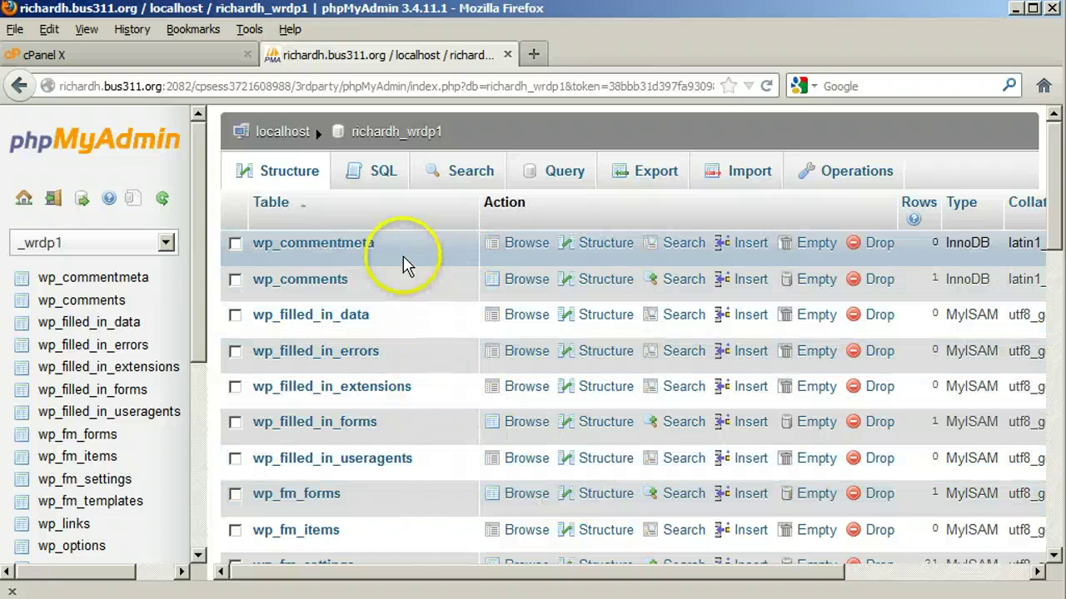
pyautogui.click(283, 133)
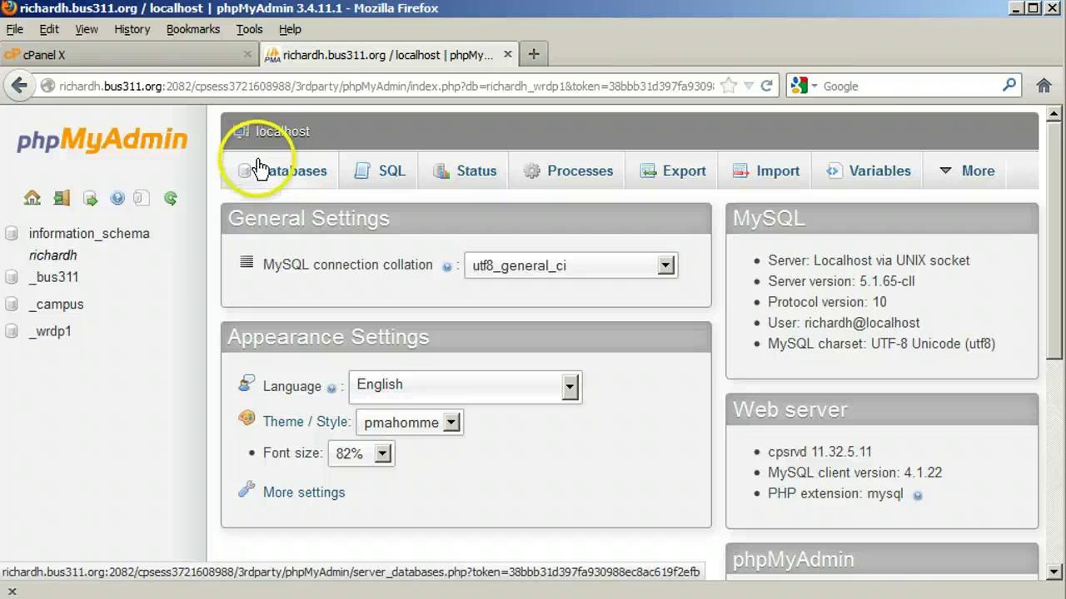
# - Open the import page for the _campus database and choose Destination.csv from the Desktop as the file to import
pyautogui.click(59, 304)
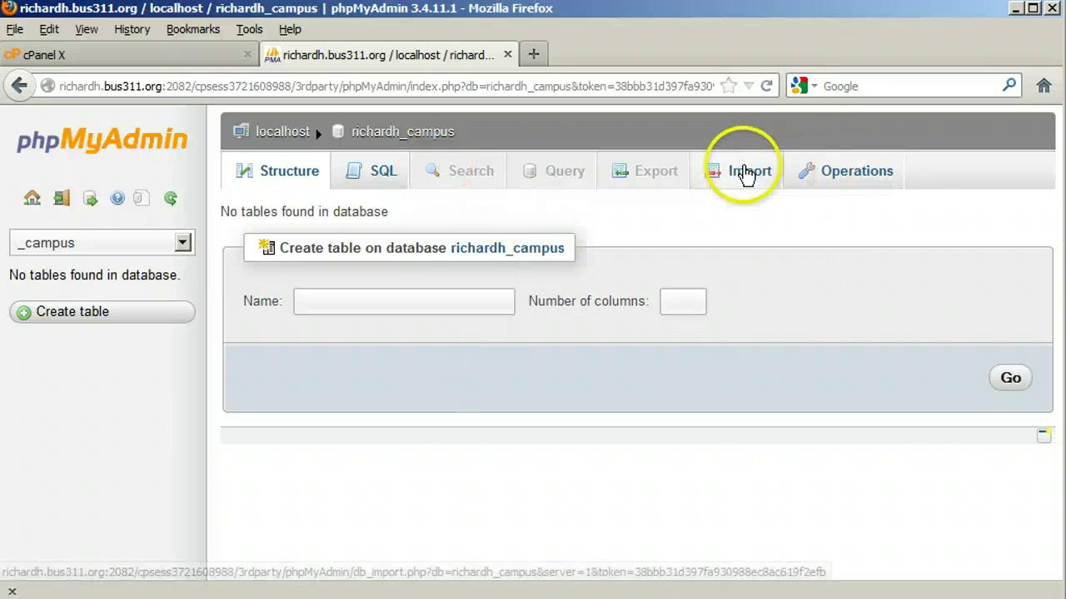
pyautogui.click(751, 172)
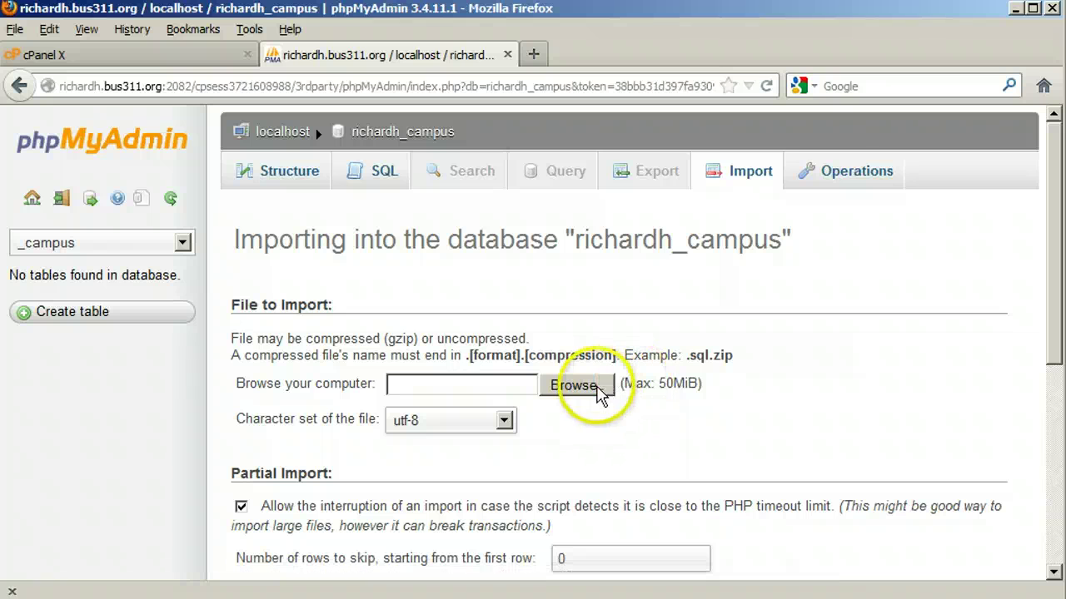
pyautogui.click(598, 387)
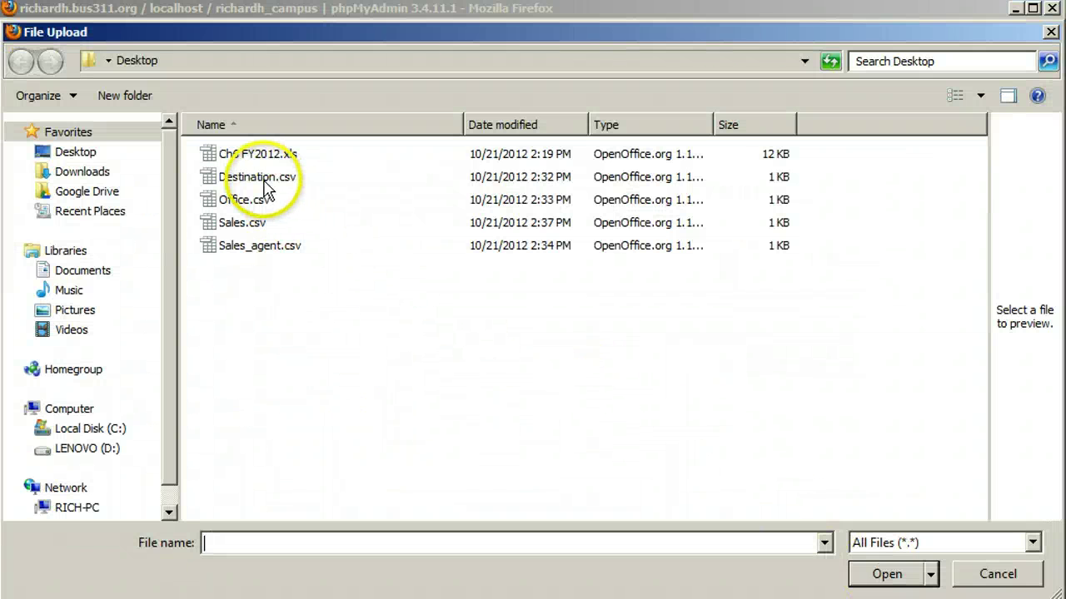
pyautogui.click(260, 178)
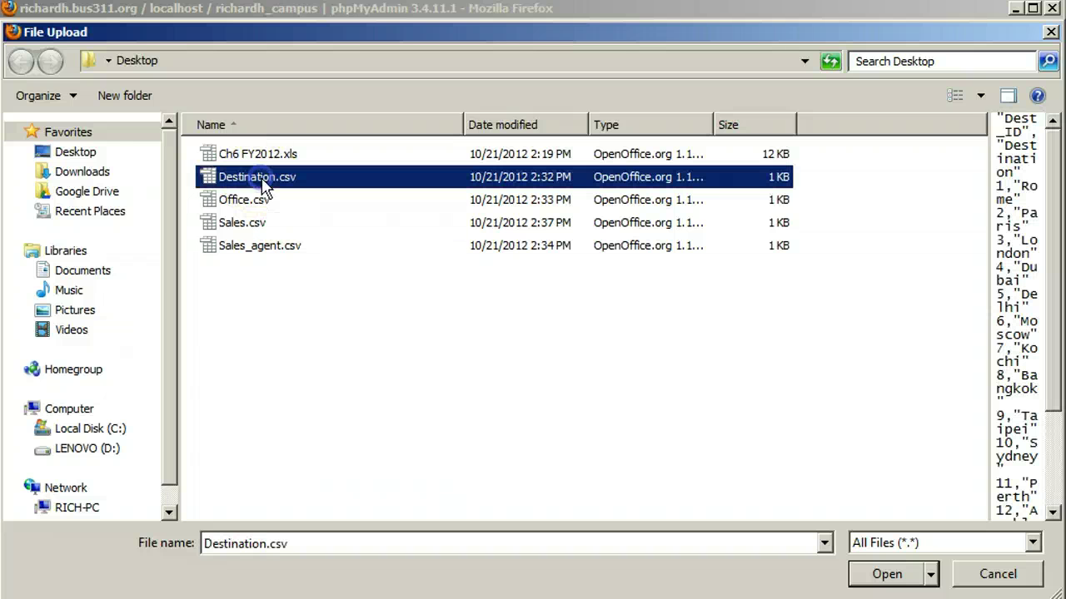
pyautogui.click(883, 573)
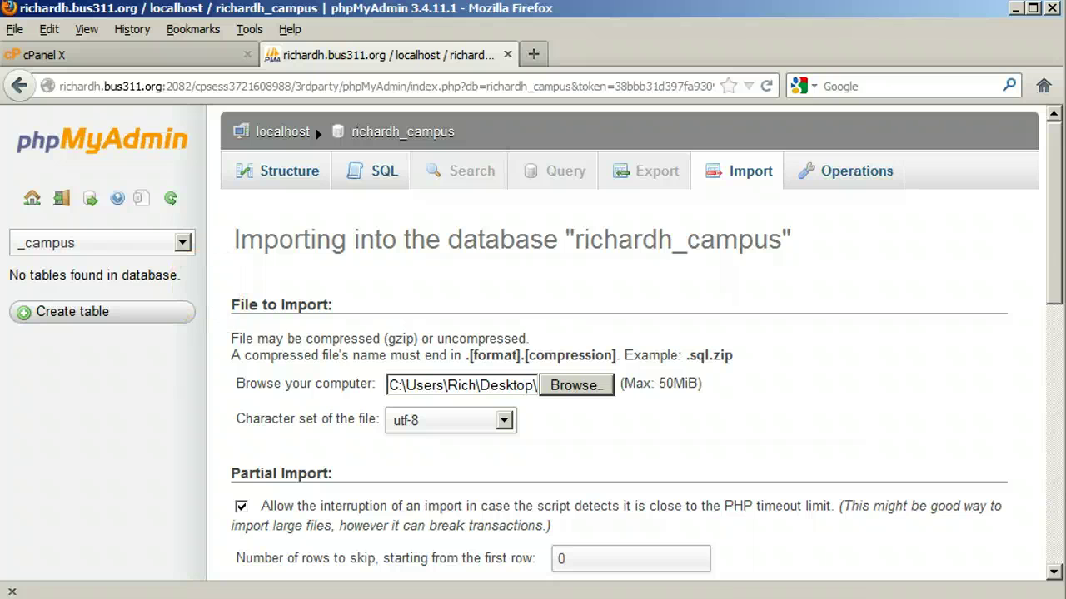
# - Set the import format to CSV with the first line as table column names, and run the import
pyautogui.moveTo(1059, 221); pyautogui.dragTo(1061, 398)
pyautogui.click(279, 202)
pyautogui.click(249, 223)
pyautogui.moveTo(1060, 366); pyautogui.dragTo(1058, 416)
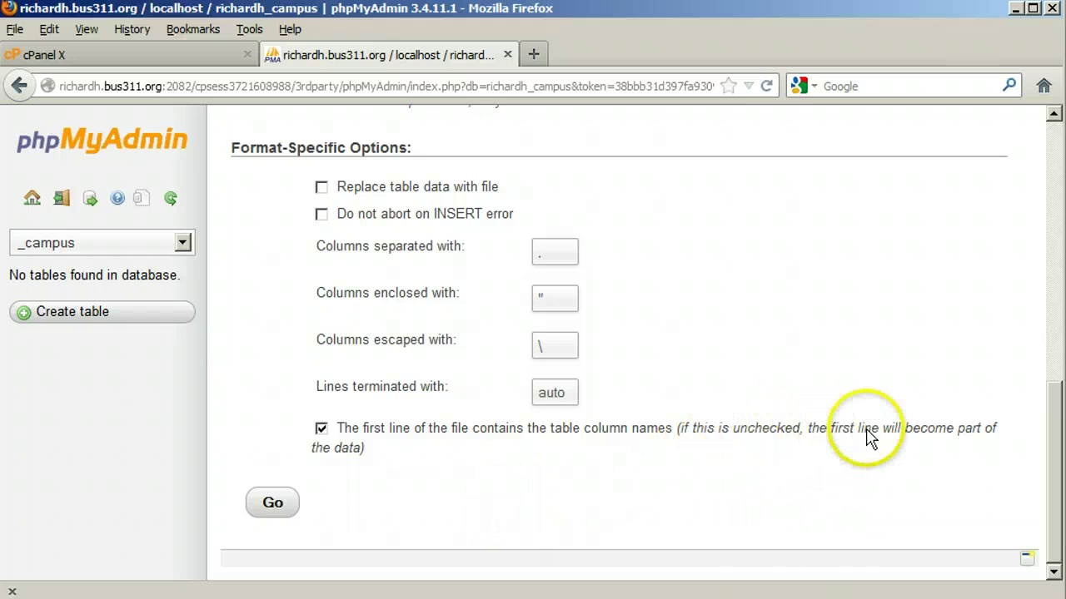
pyautogui.click(273, 506)
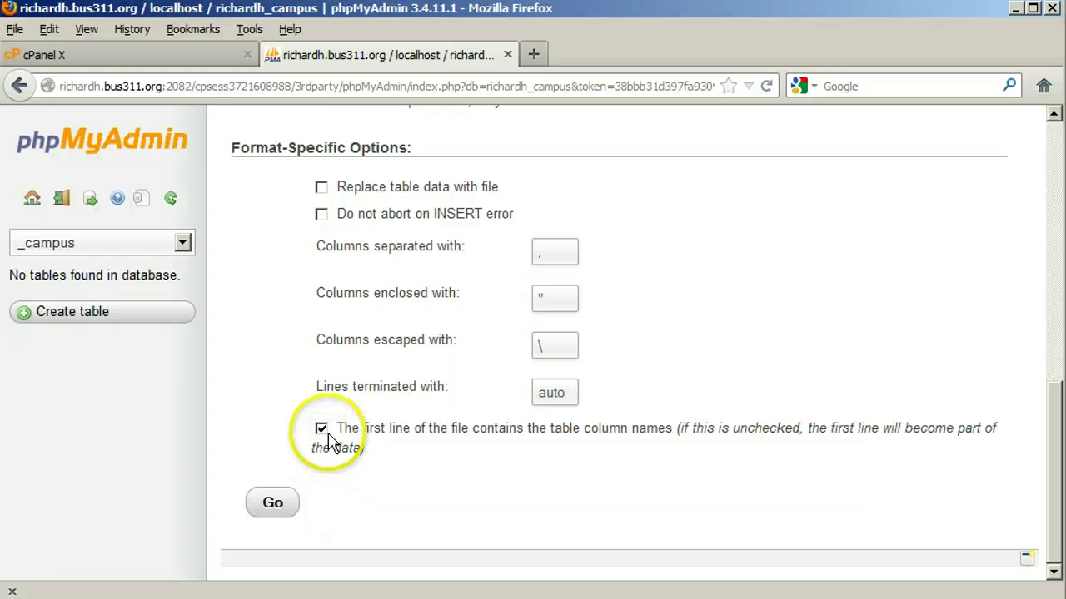
# - Run the Destination.csv import and review the rows and column structure of the imported TABLE 1
pyautogui.click(279, 502)
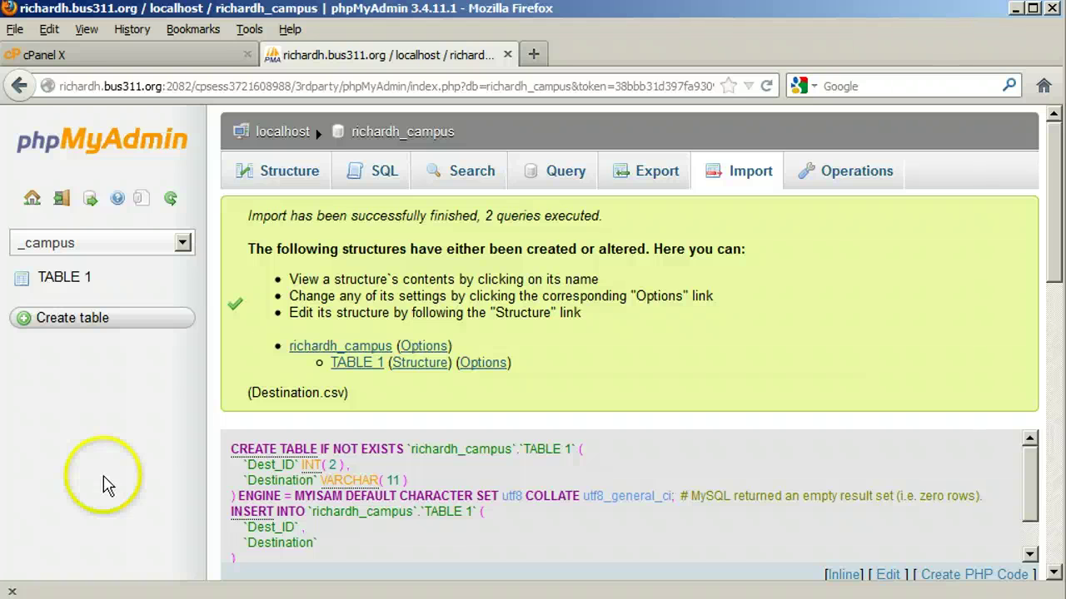
pyautogui.click(68, 281)
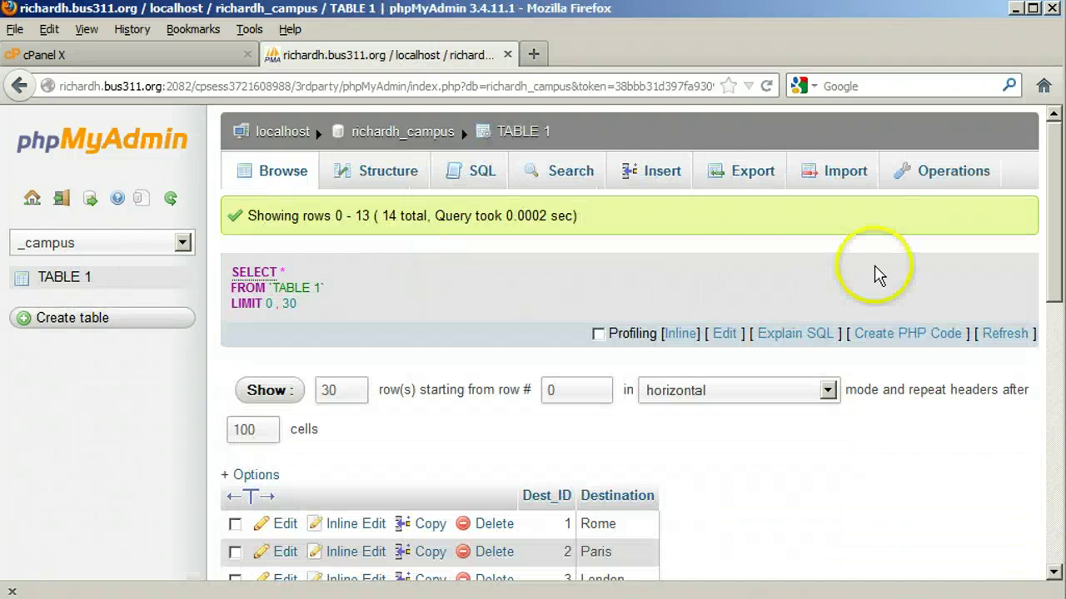
pyautogui.moveTo(1058, 179); pyautogui.dragTo(1057, 200)
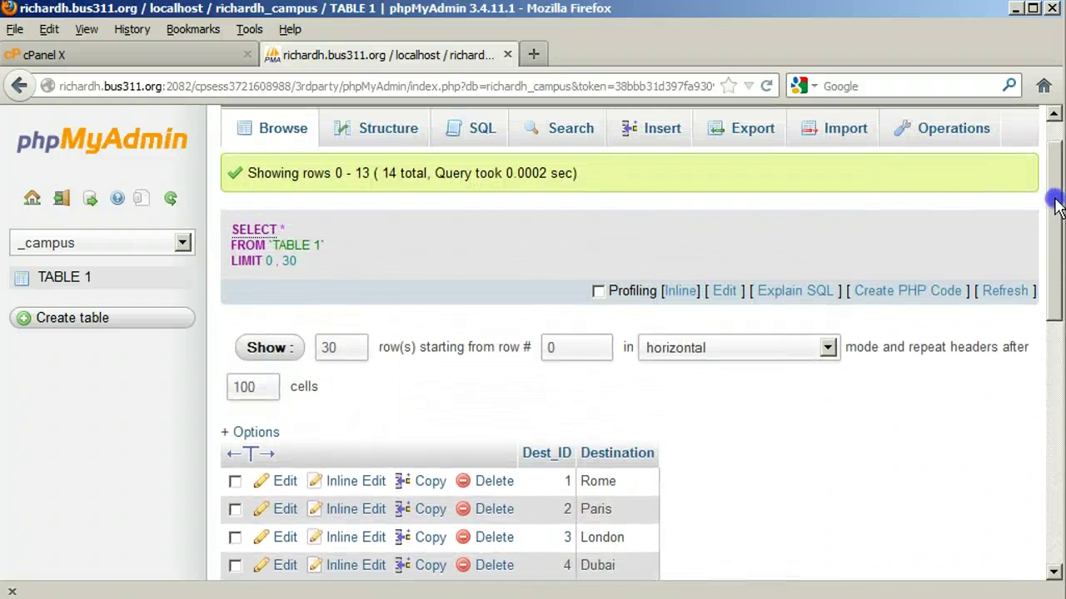
pyautogui.click(22, 281)
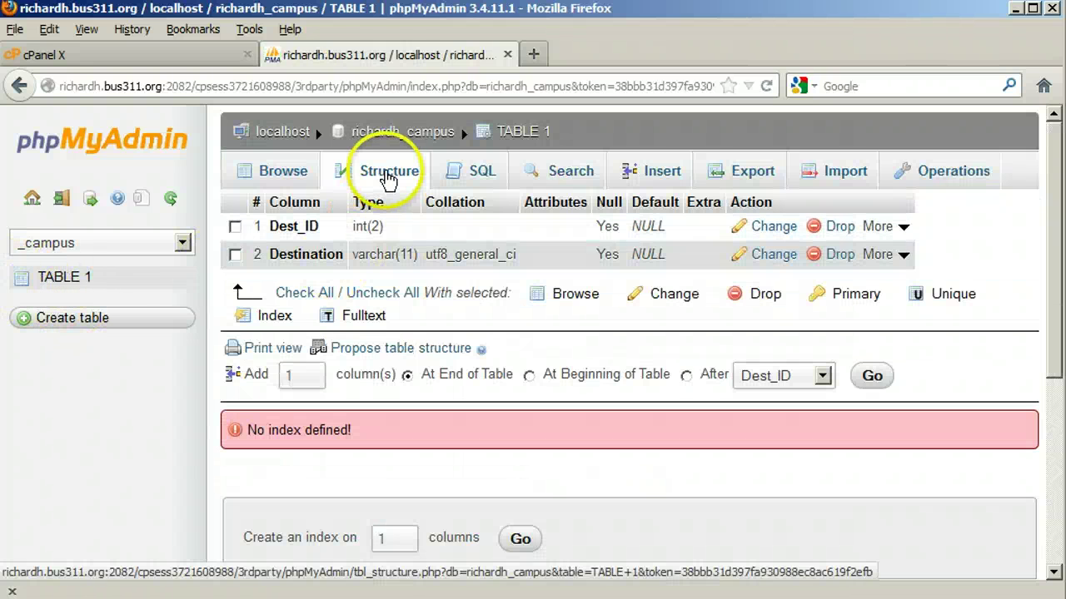
pyautogui.click(277, 173)
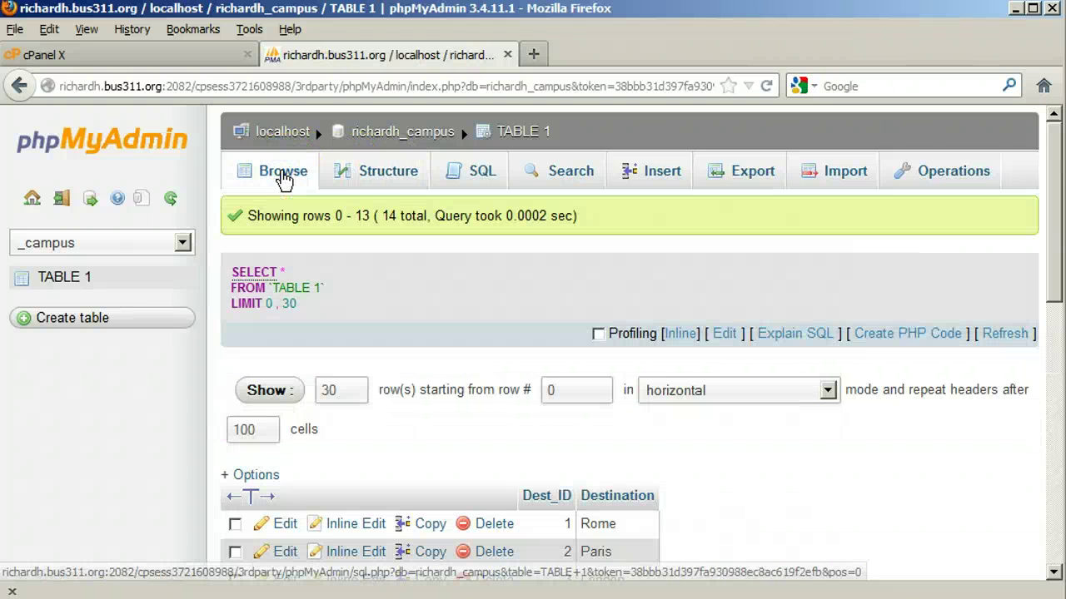
# - Set the length of TABLE 1's Dest_ID column to 11 and save the column change
pyautogui.click(391, 182)
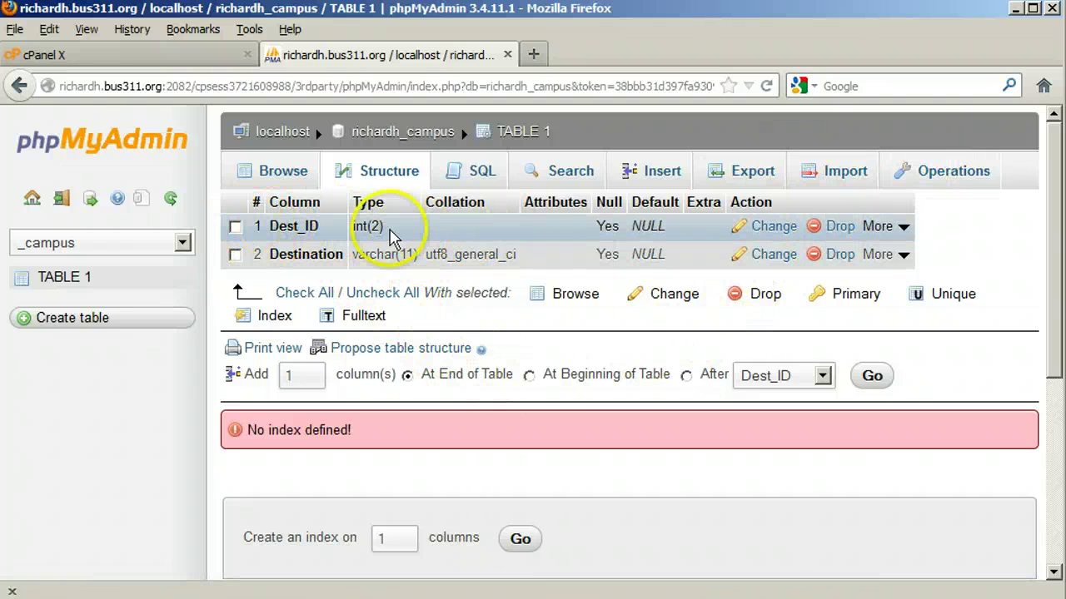
pyautogui.click(766, 234)
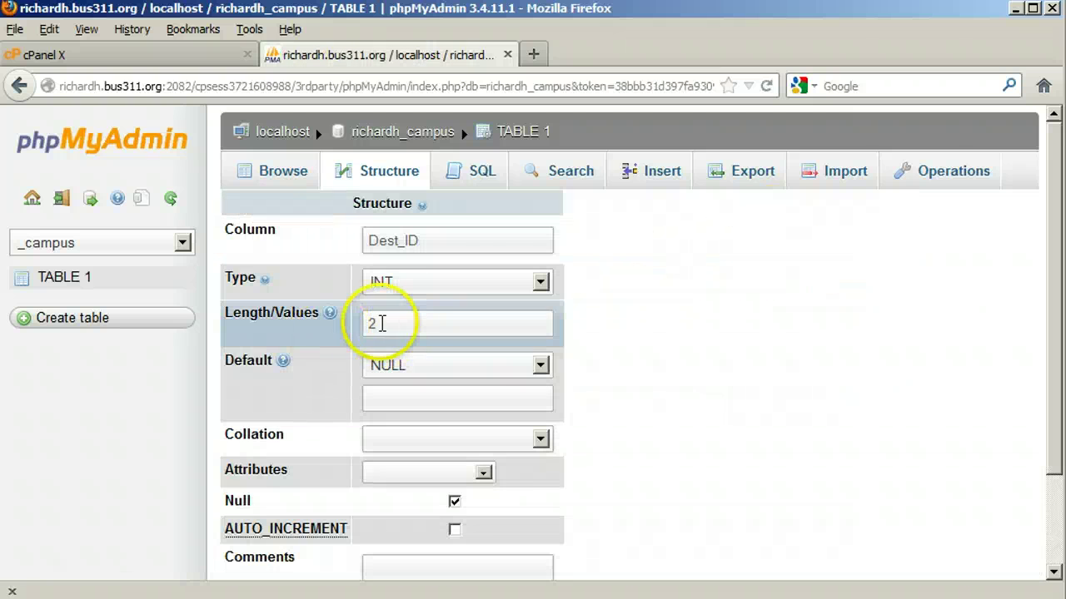
pyautogui.write('11')
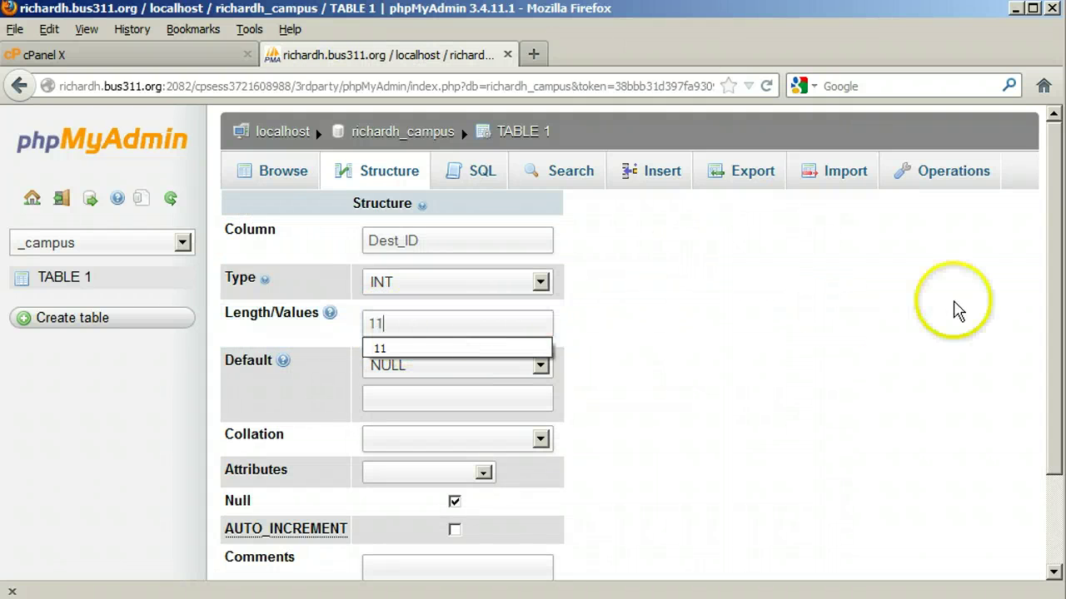
pyautogui.moveTo(1055, 281); pyautogui.dragTo(1056, 416)
pyautogui.click(986, 539)
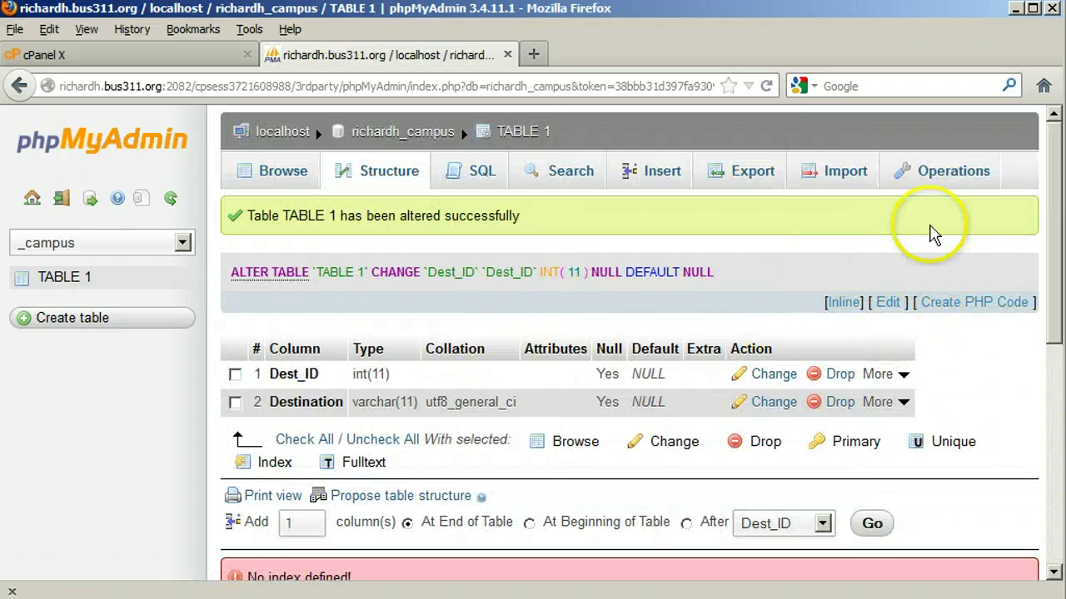
# - Set the length of TABLE 1's Destination column to 50 and save the column change
pyautogui.moveTo(1050, 158); pyautogui.dragTo(1053, 254)
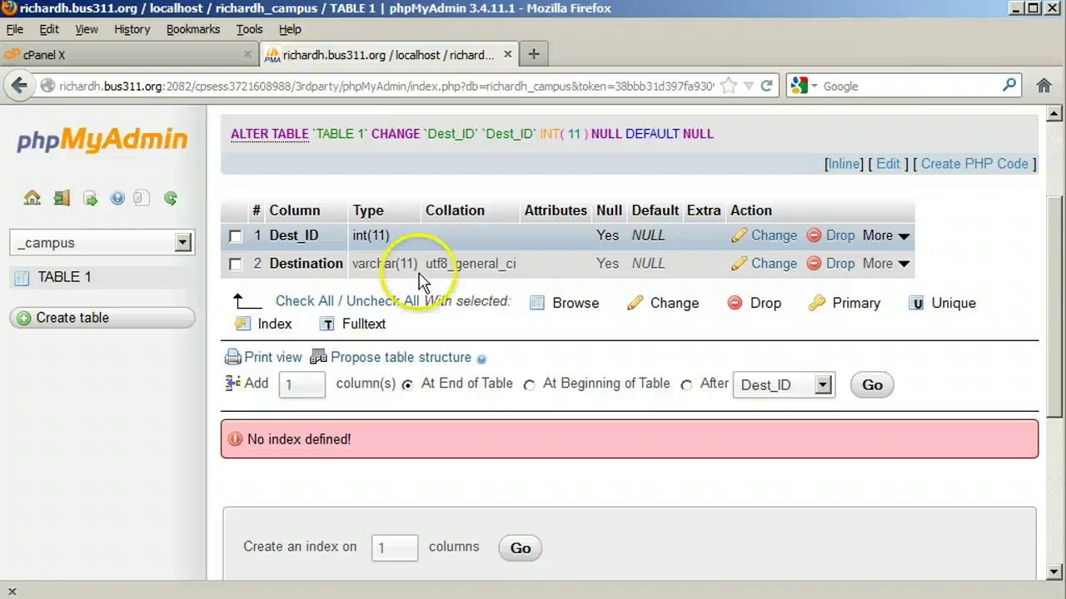
pyautogui.click(776, 263)
pyautogui.moveTo(428, 326); pyautogui.dragTo(331, 327)
pyautogui.write('50')
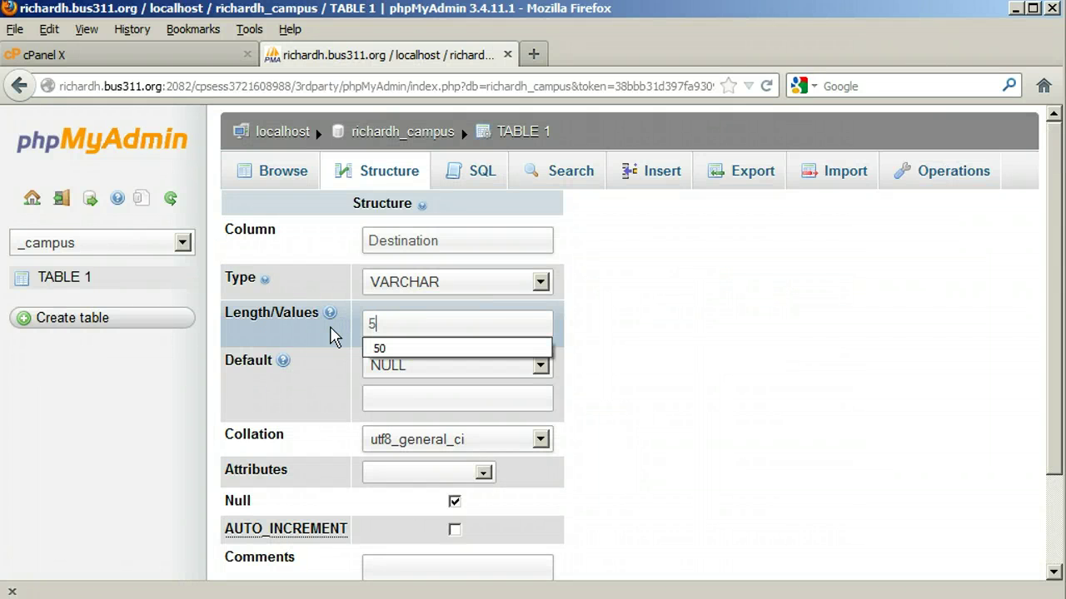
pyautogui.click(508, 349)
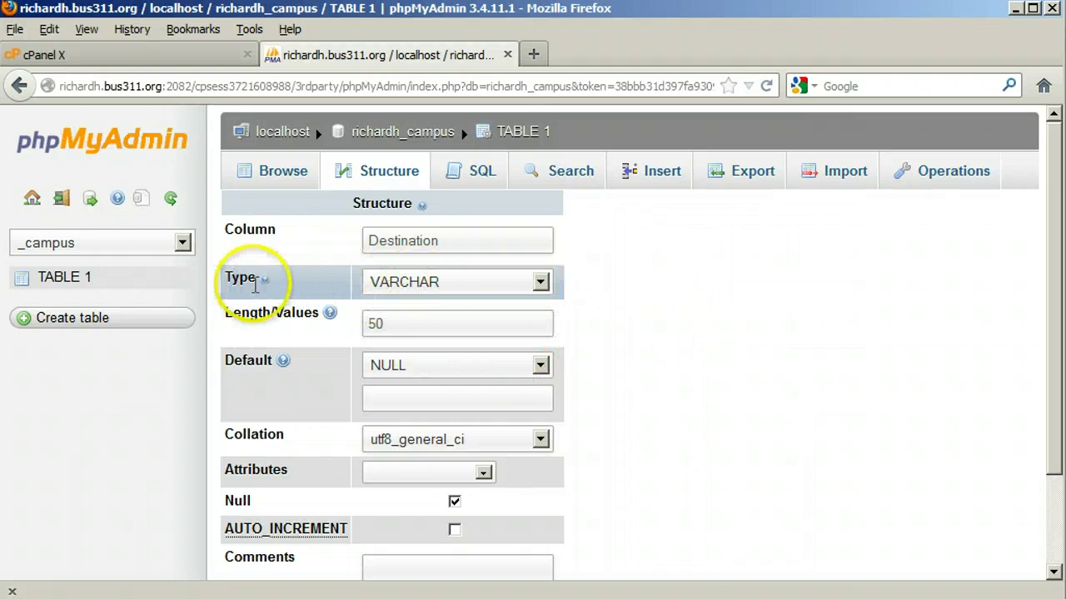
pyautogui.click(1054, 227)
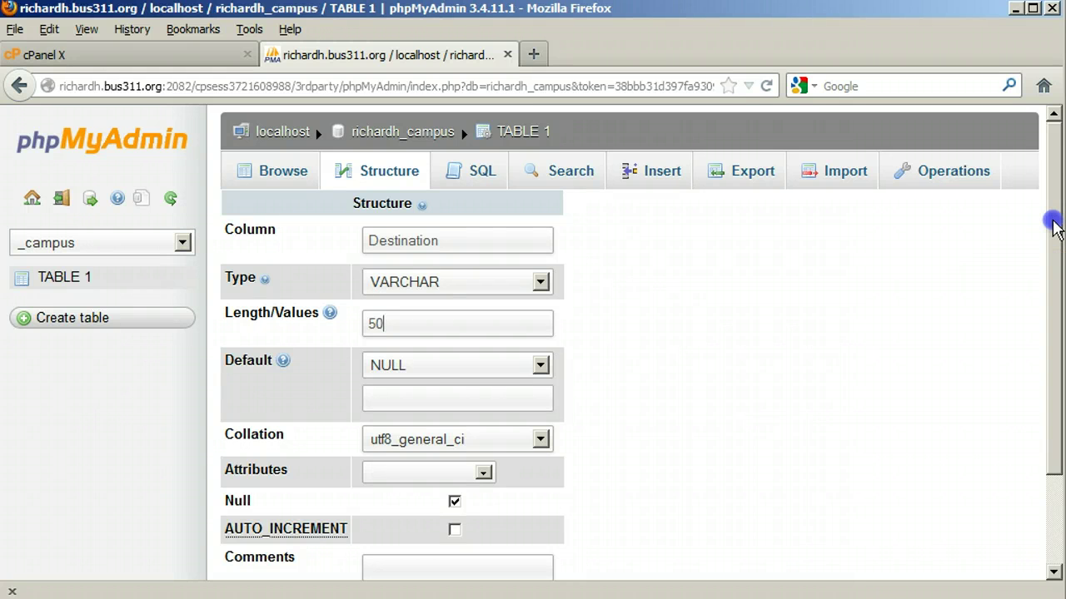
pyautogui.moveTo(1055, 227); pyautogui.dragTo(1054, 392)
pyautogui.click(979, 540)
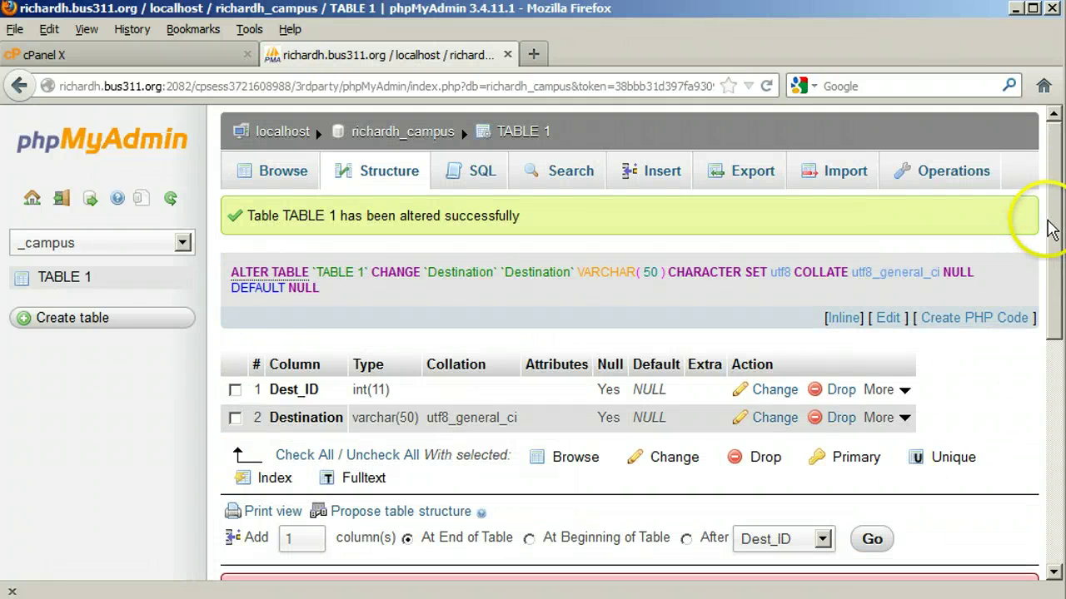
# - Make the Dest_ID column the primary key of TABLE 1
pyautogui.moveTo(1054, 231); pyautogui.dragTo(1054, 295)
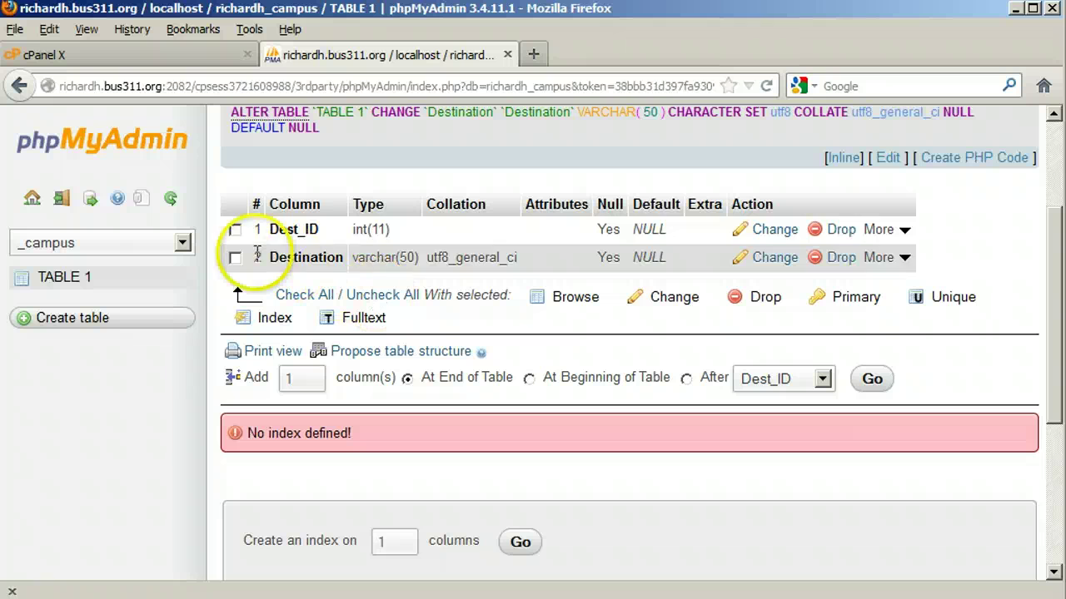
pyautogui.click(235, 230)
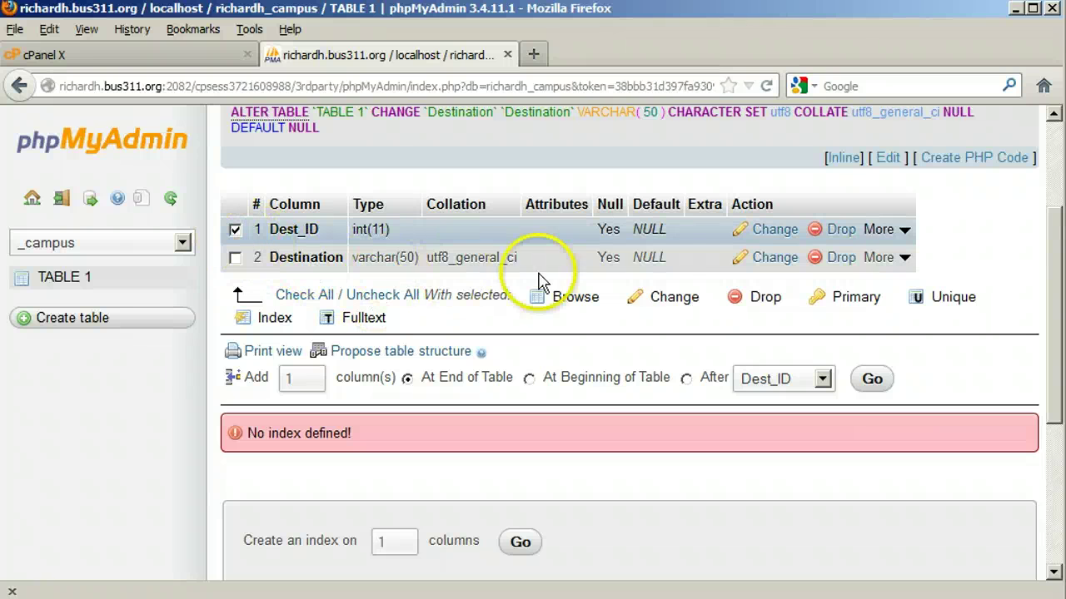
pyautogui.click(851, 300)
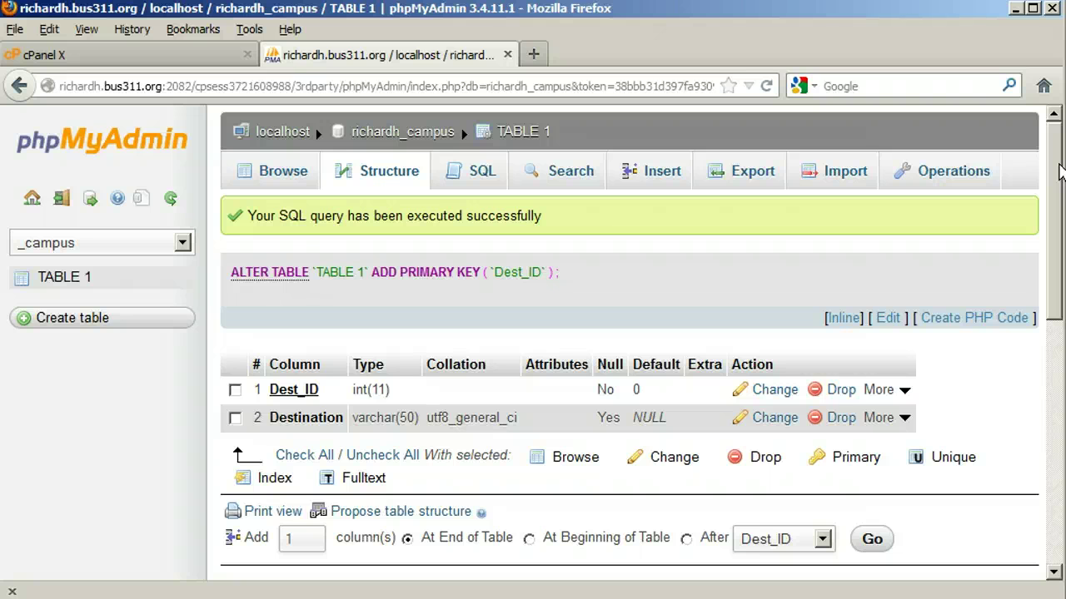
# - Rename TABLE 1 to Destination, switch its storage engine to InnoDB, and apply these table options
pyautogui.click(961, 172)
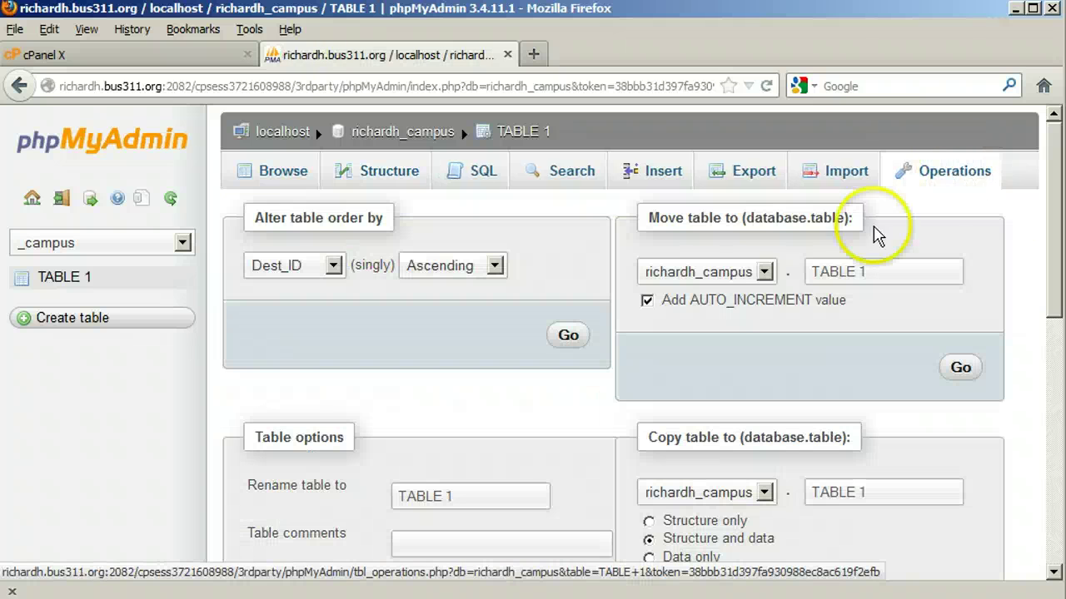
pyautogui.scroll(-8, 1054, 214)
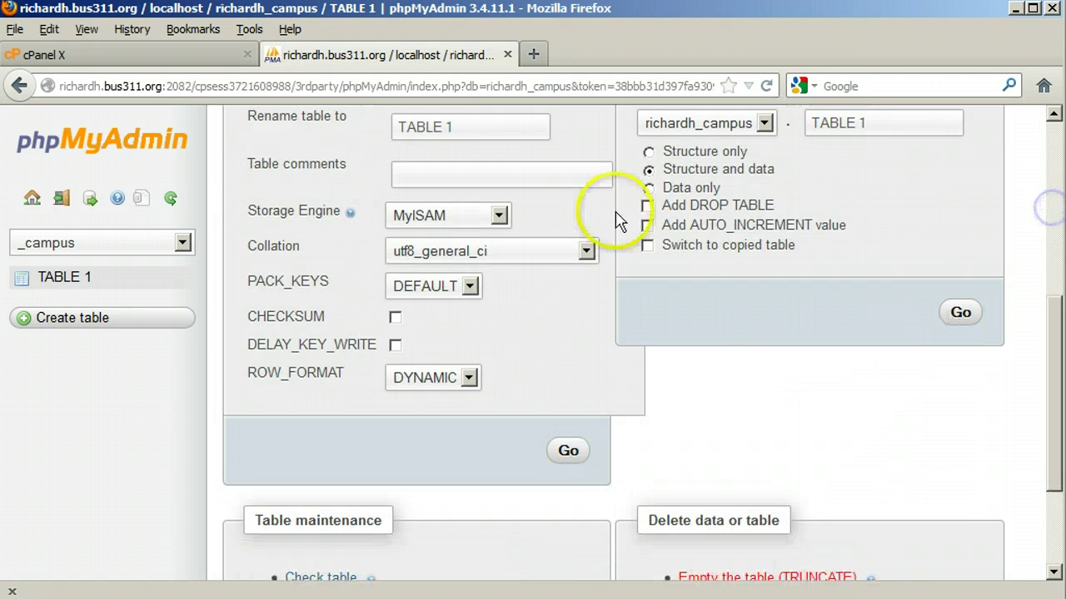
pyautogui.tripleClick(487, 129)
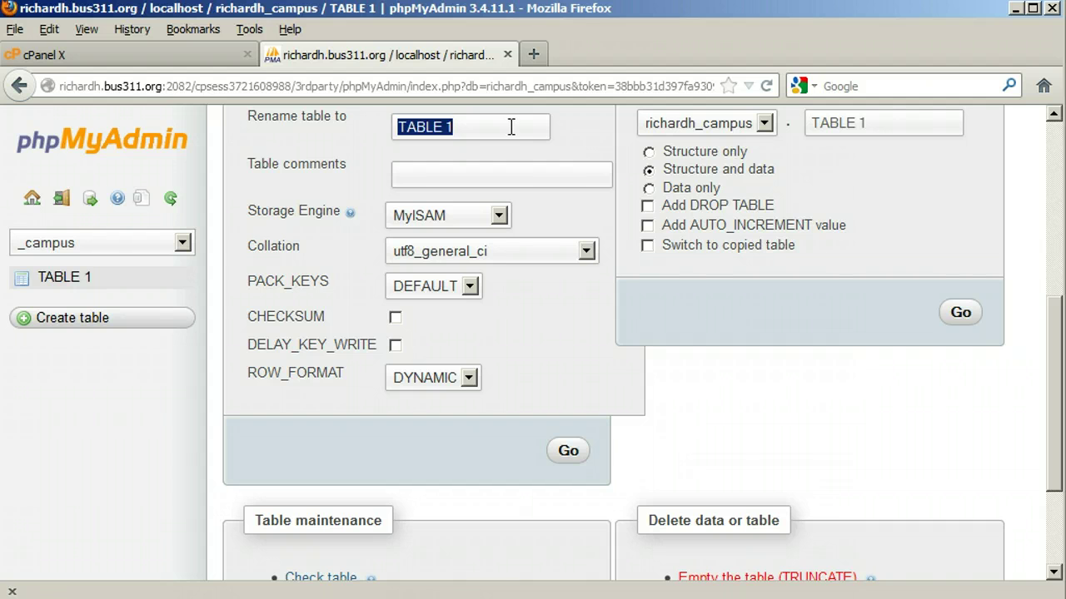
pyautogui.write('De')
pyautogui.press('Down')
pyautogui.press('Return')
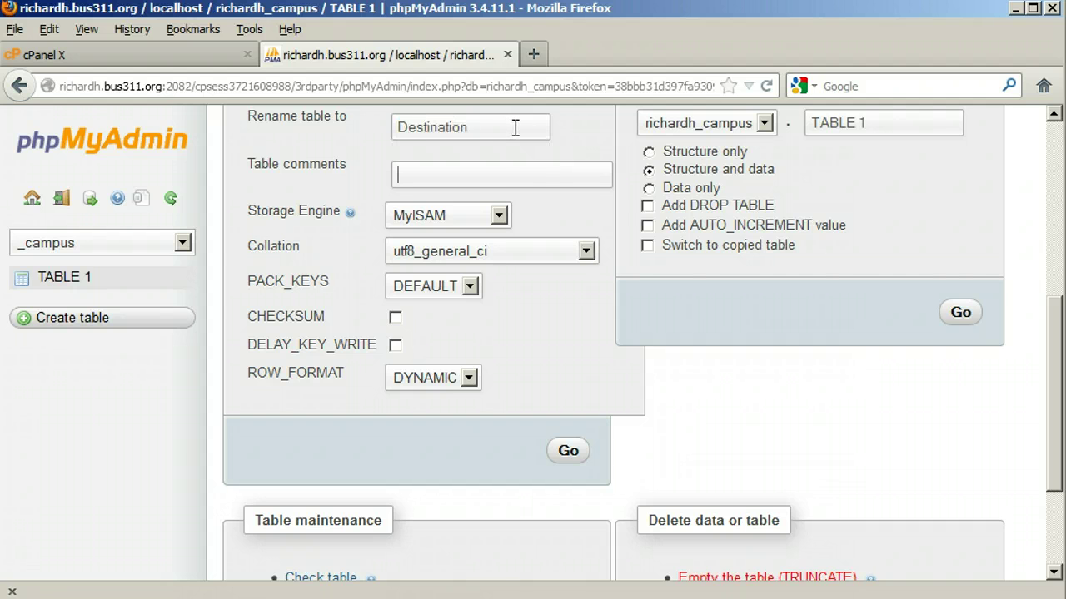
pyautogui.click(499, 216)
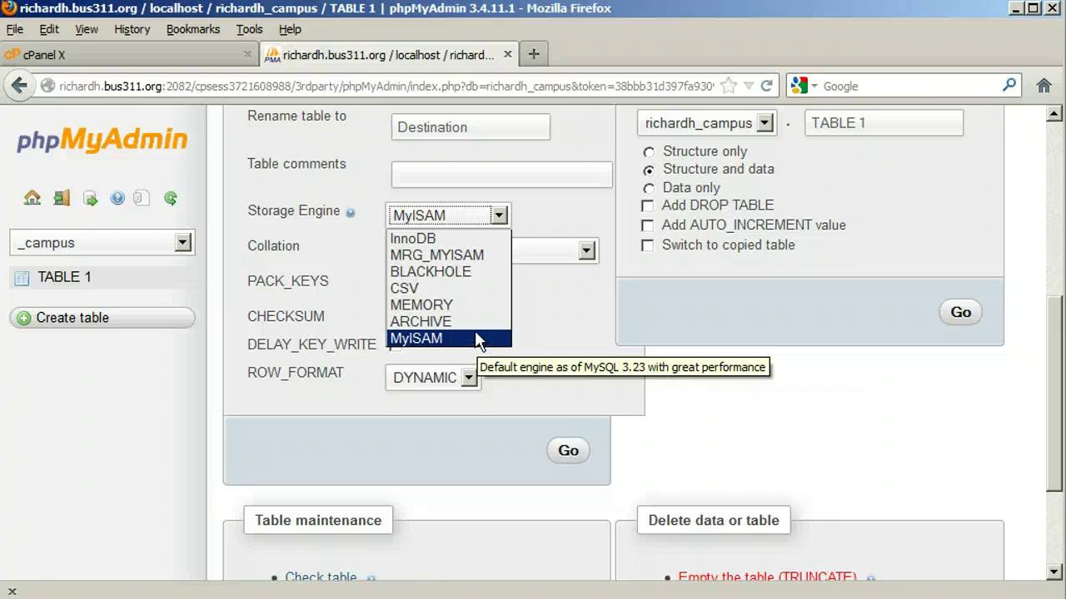
pyautogui.click(482, 237)
pyautogui.click(569, 449)
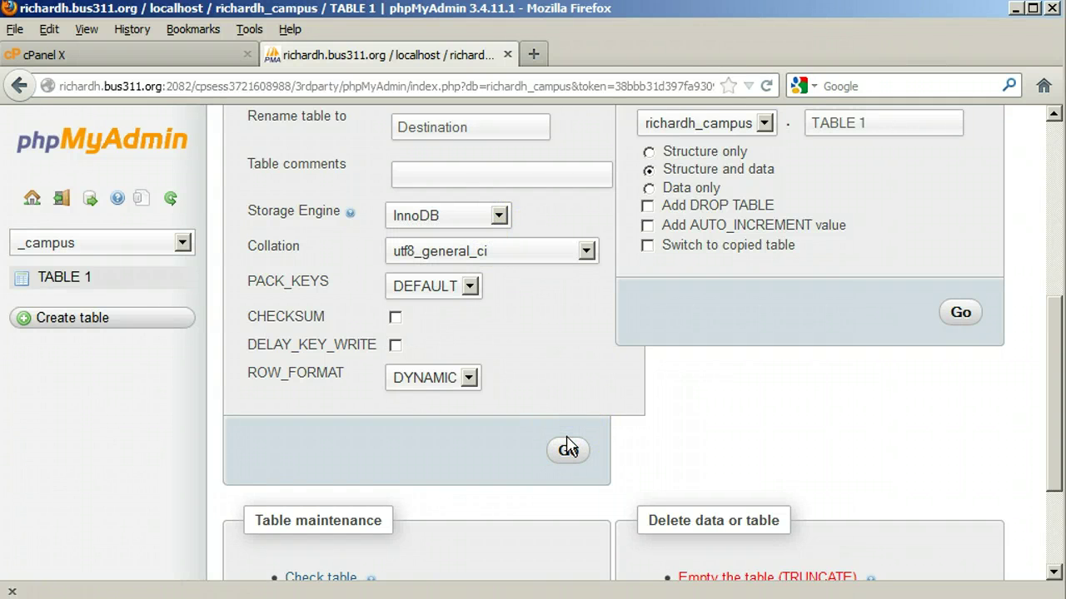
pyautogui.click(569, 449)
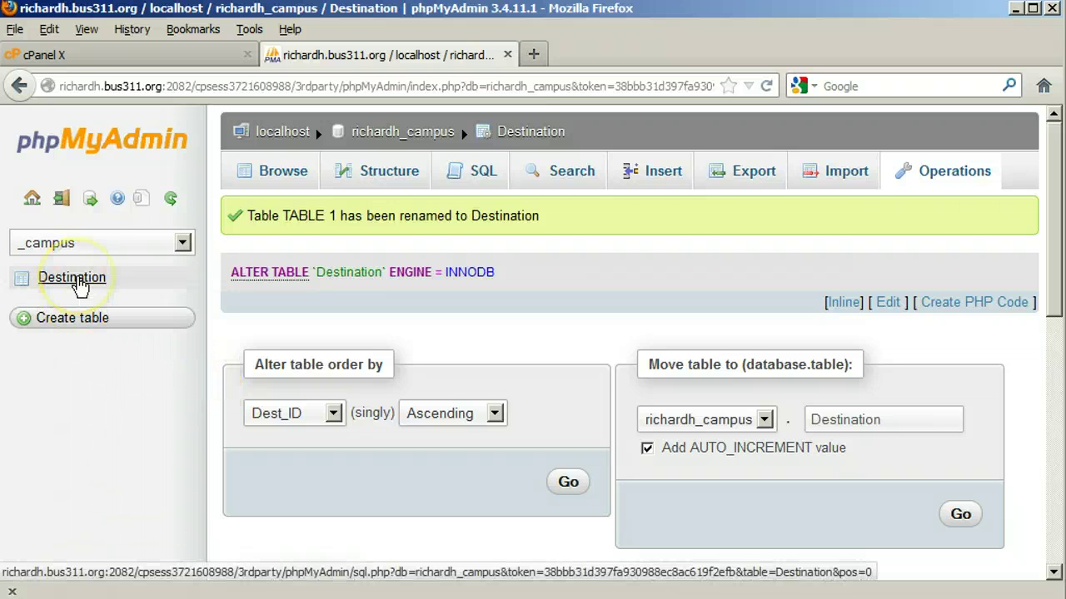
# - Open the import page for the _campus database and choose Office.csv from the Desktop as the file to import
pyautogui.click(79, 284)
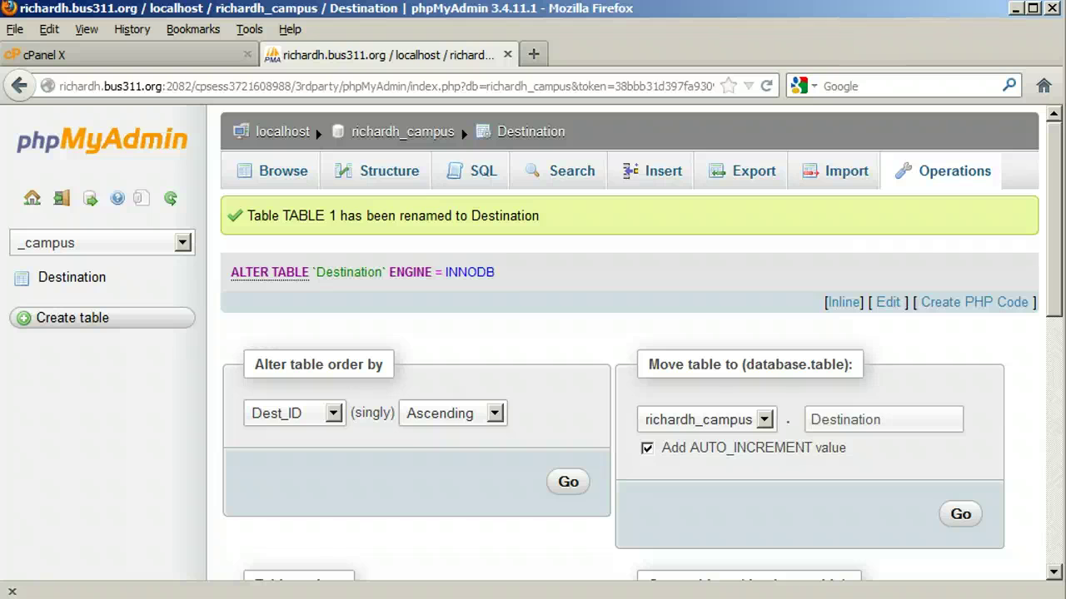
pyautogui.click(396, 133)
pyautogui.click(751, 173)
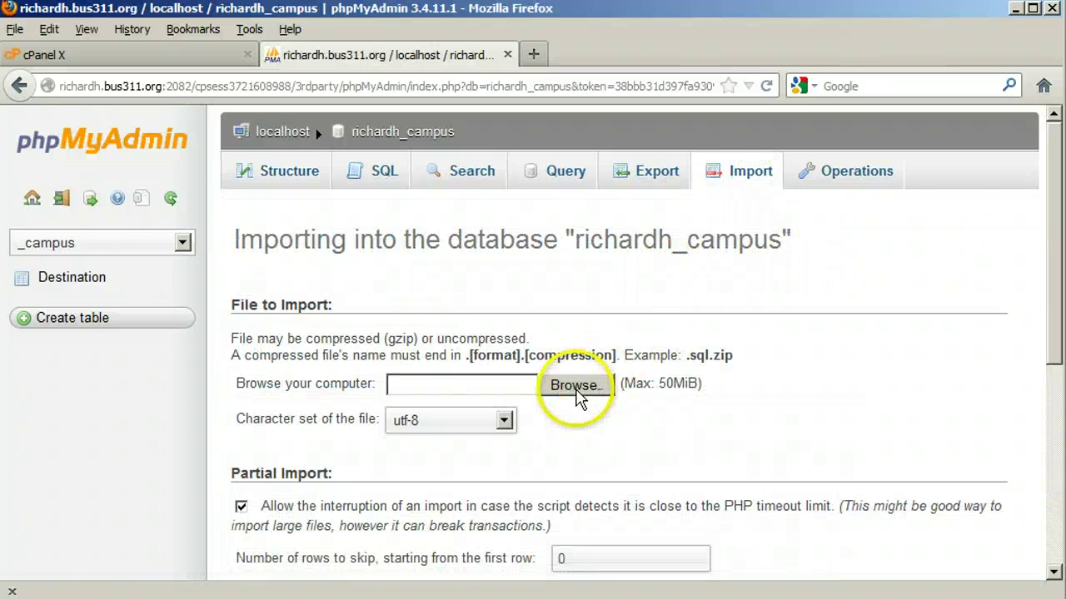
pyautogui.click(577, 386)
pyautogui.click(258, 200)
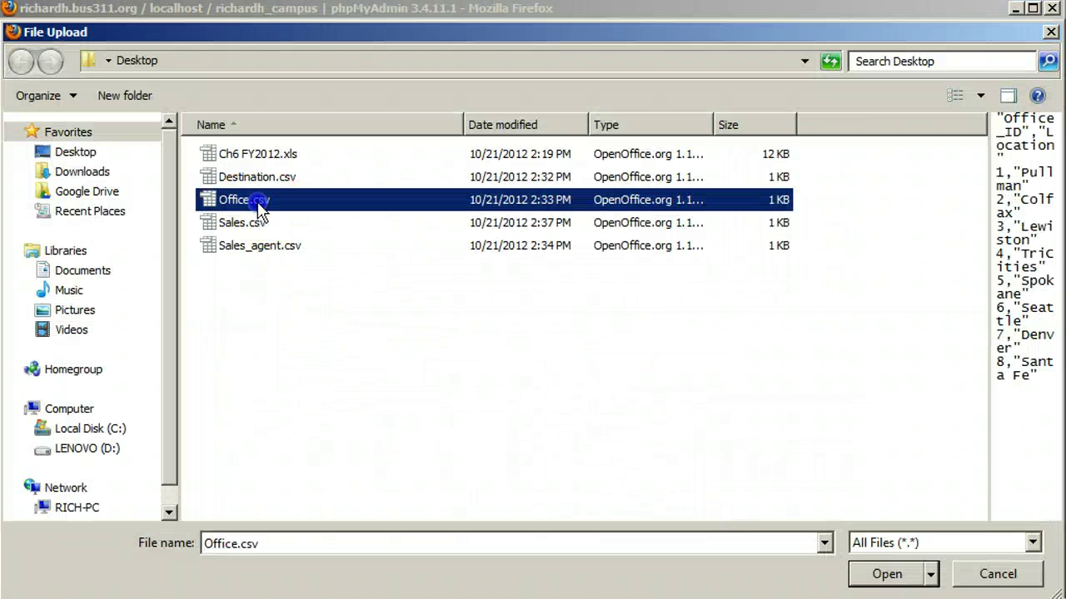
pyautogui.click(883, 576)
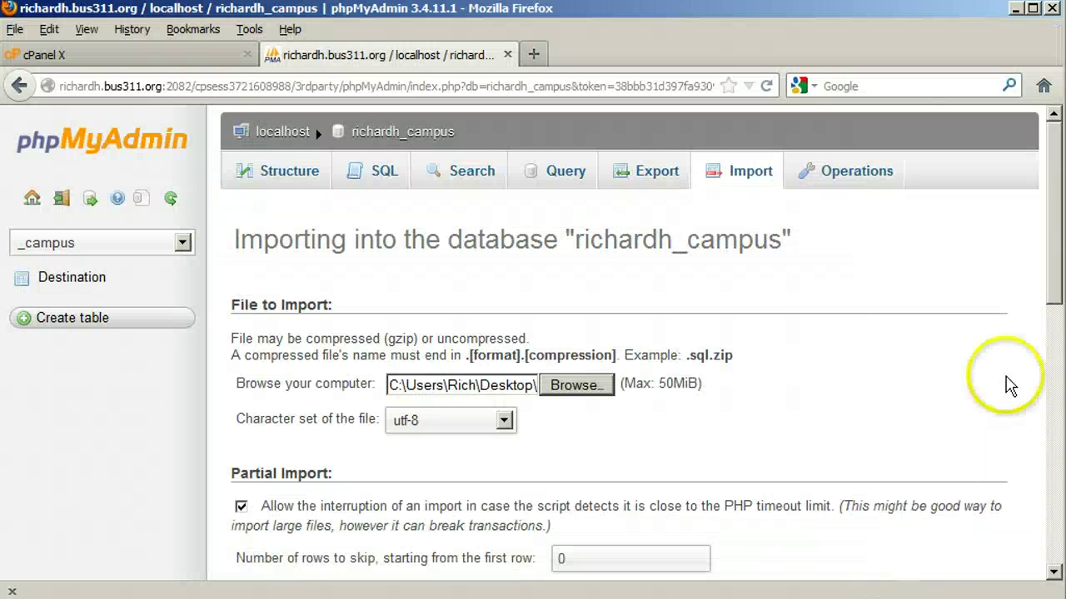
# - Mark the first line of Office.csv as containing the table column names and run the import
pyautogui.moveTo(1057, 241); pyautogui.dragTo(1036, 518)
pyautogui.click(321, 428)
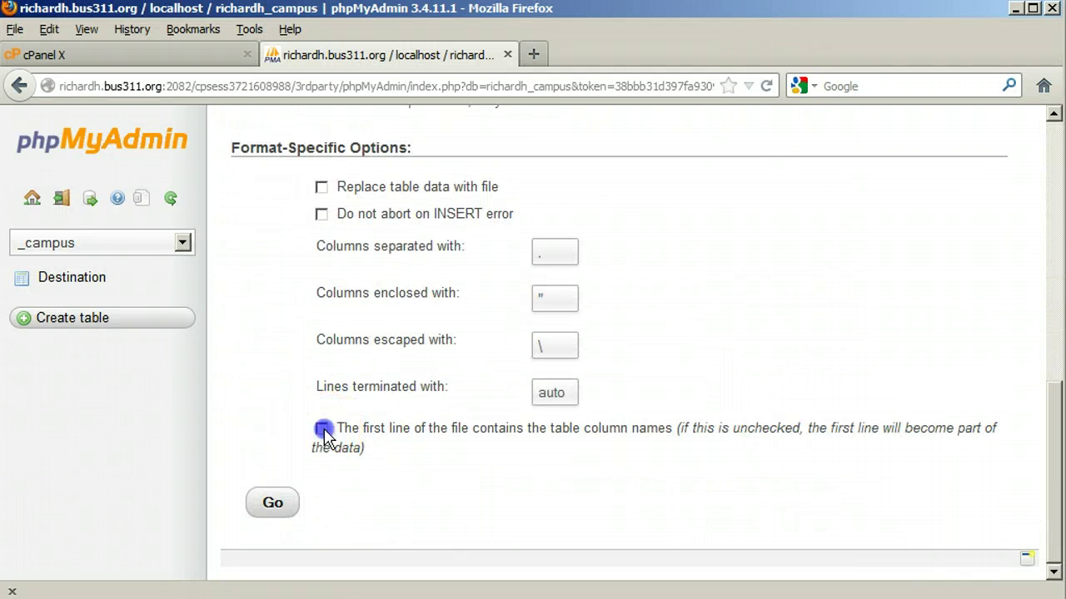
pyautogui.click(271, 503)
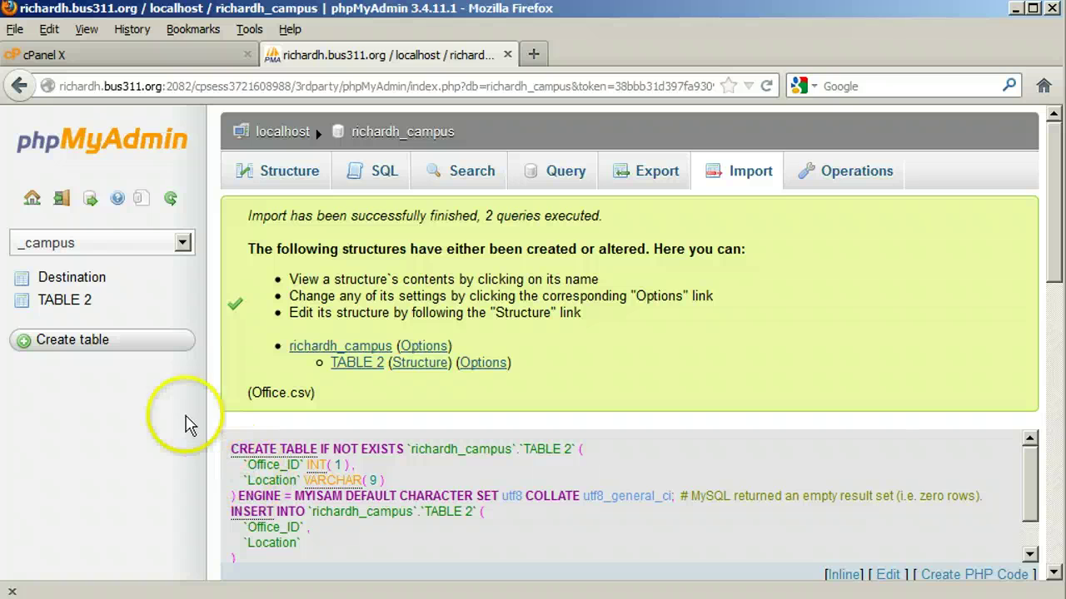
# - Set the length of the Office_ID column in the newly imported TABLE 2 to 11 and save the column change
pyautogui.click(68, 306)
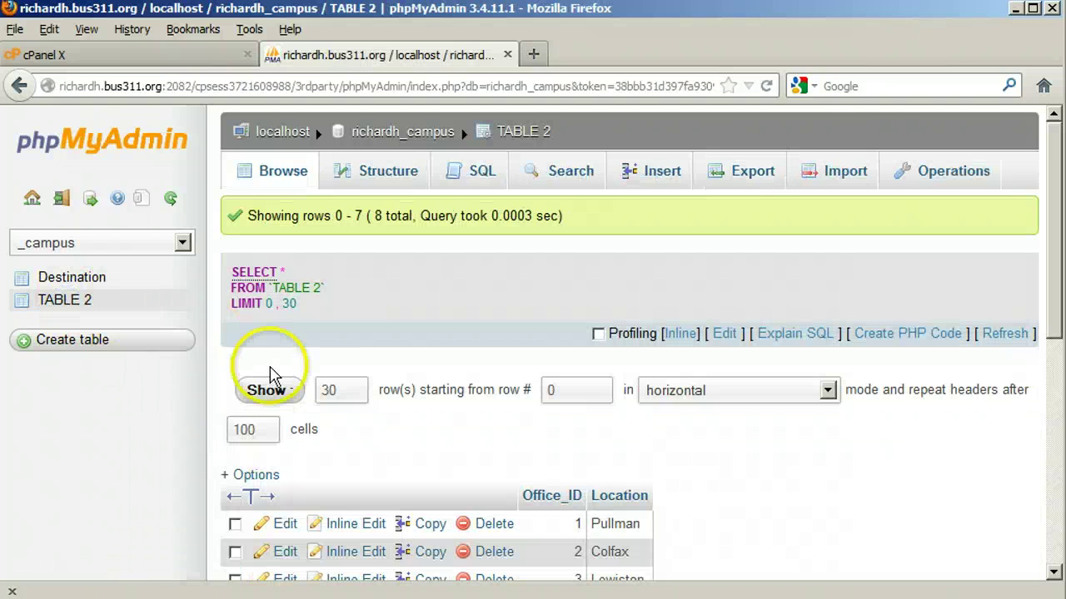
pyautogui.click(388, 170)
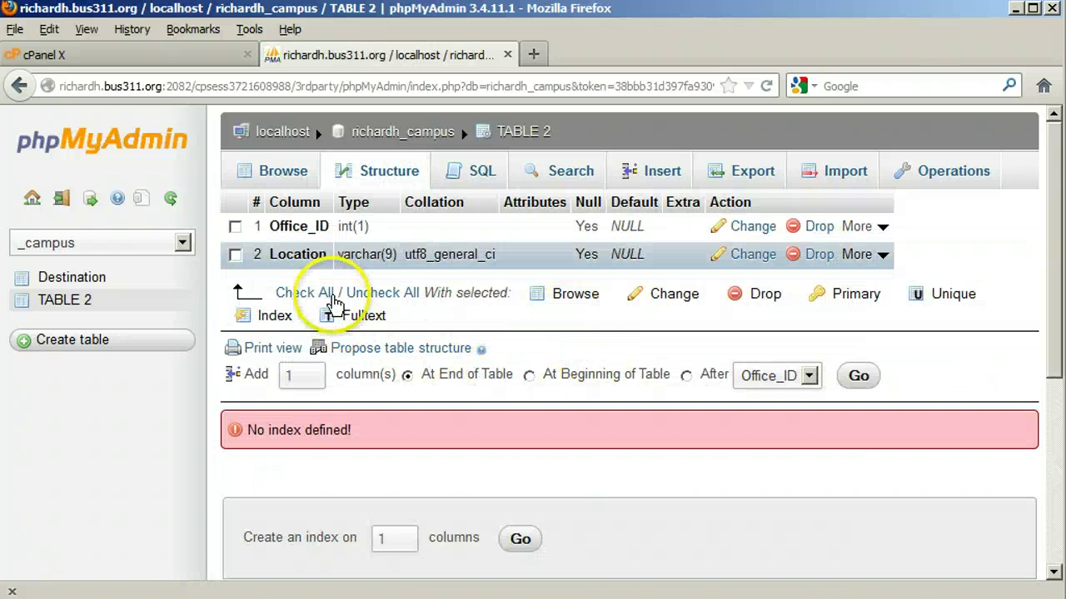
pyautogui.click(754, 235)
pyautogui.click(755, 235)
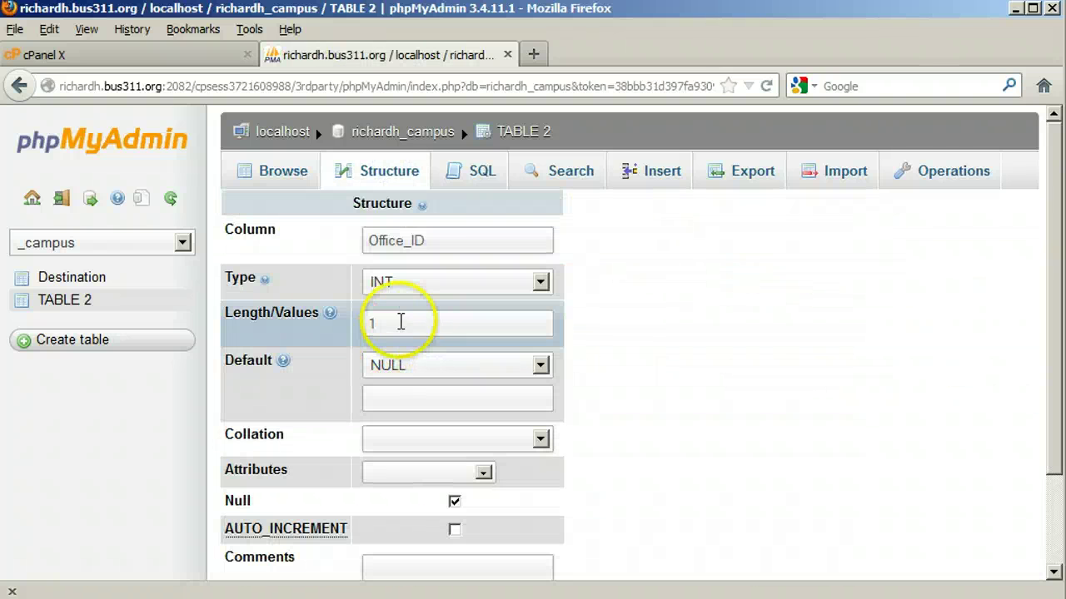
pyautogui.click(400, 322)
pyautogui.write('11')
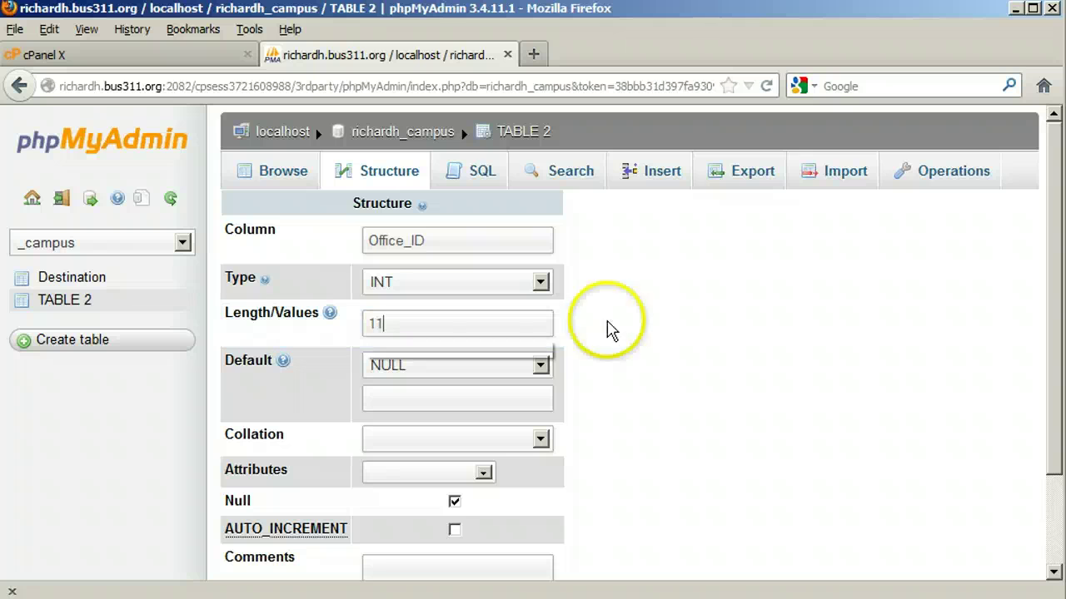
pyautogui.moveTo(1050, 264); pyautogui.dragTo(1047, 380)
pyautogui.click(985, 539)
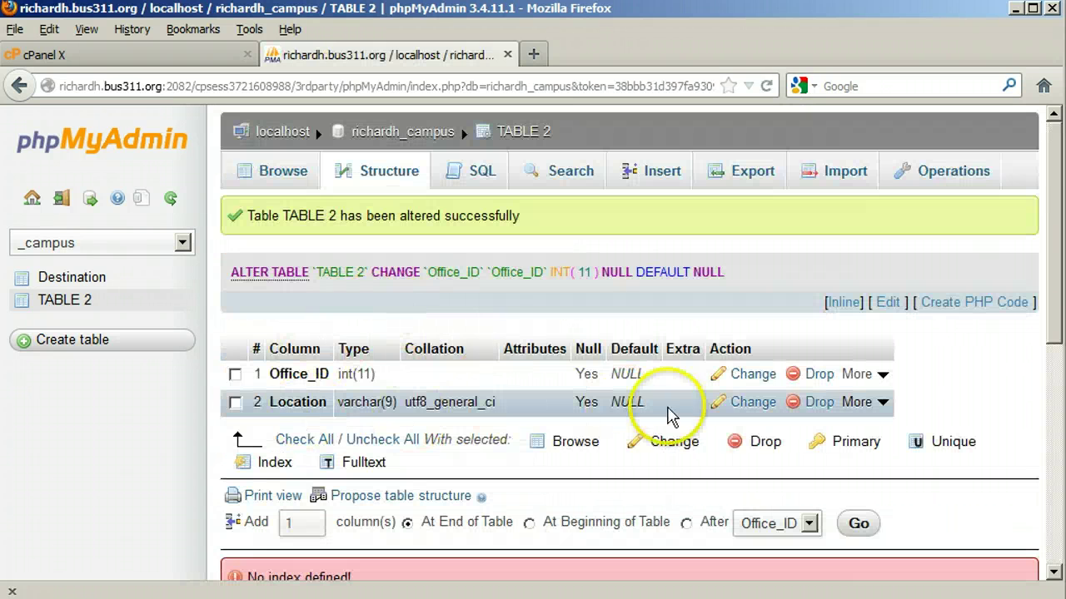
# - Set the length of the Location column in TABLE 2 to 50 and save the column change
pyautogui.click(754, 402)
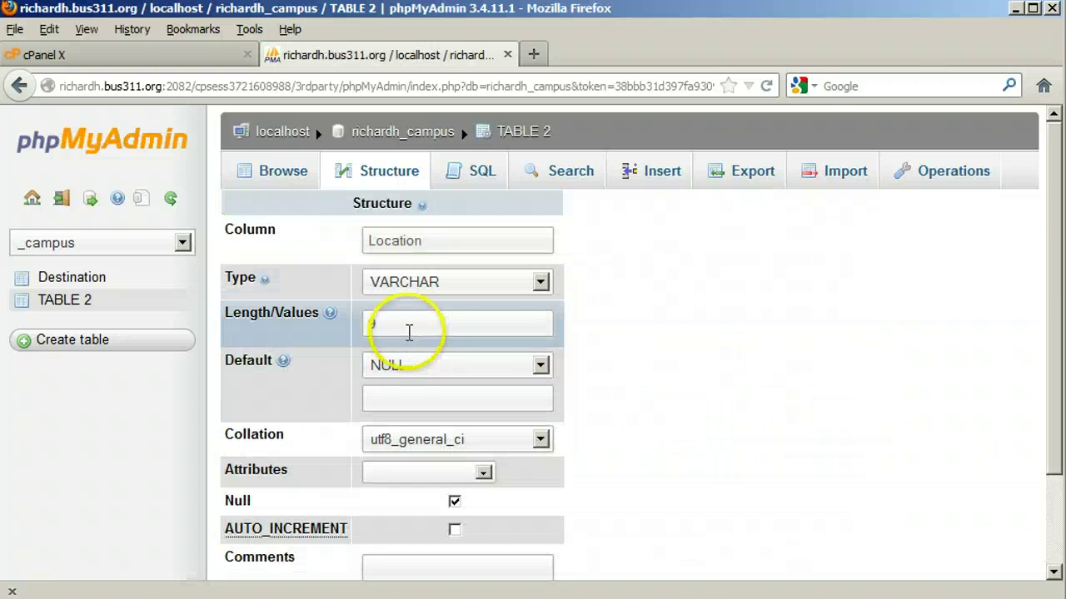
pyautogui.moveTo(409, 326); pyautogui.dragTo(327, 331)
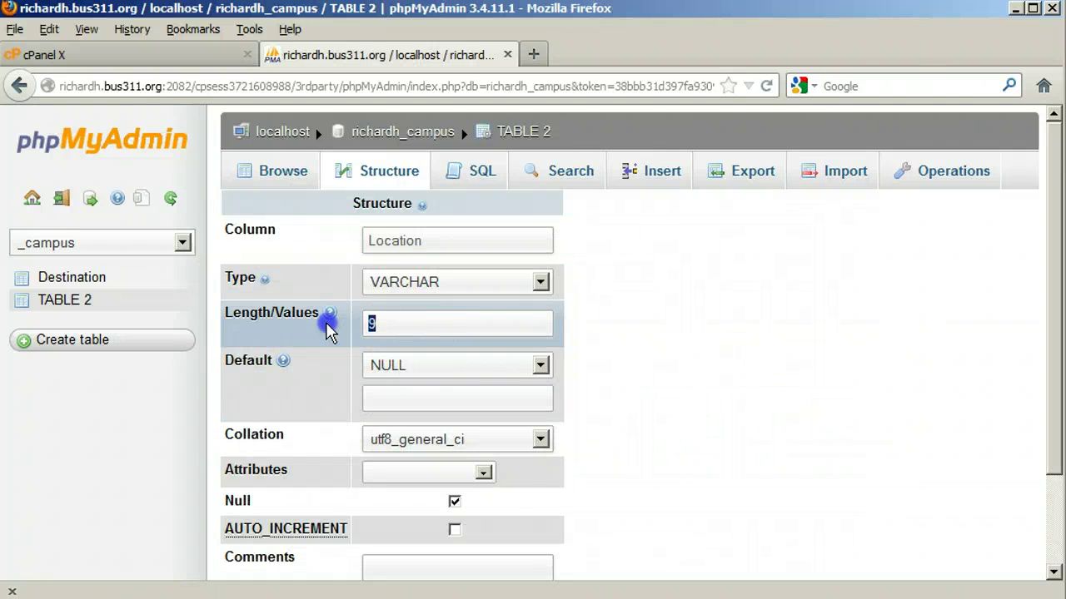
pyautogui.write('50')
pyautogui.click(720, 368)
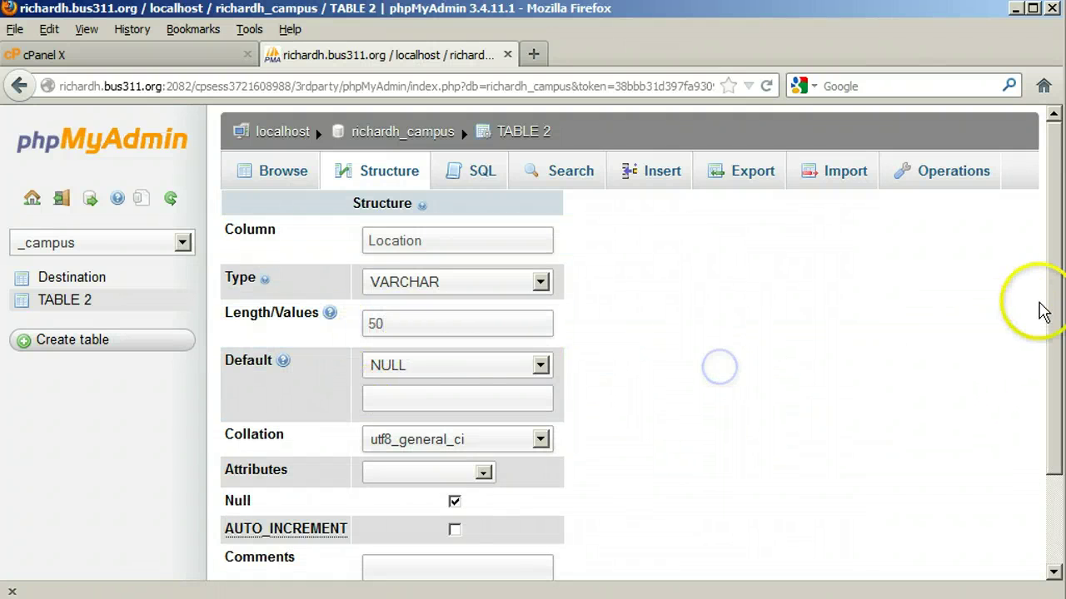
pyautogui.moveTo(1051, 321); pyautogui.dragTo(1058, 396)
pyautogui.click(994, 535)
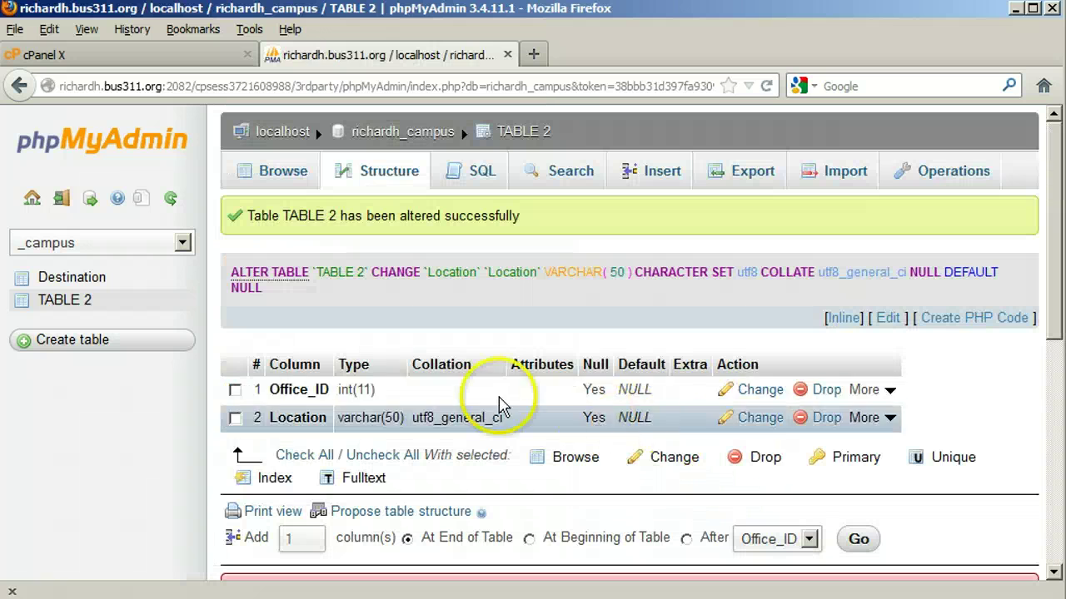
# - Make the Office_ID column the primary key of TABLE 2
pyautogui.click(235, 390)
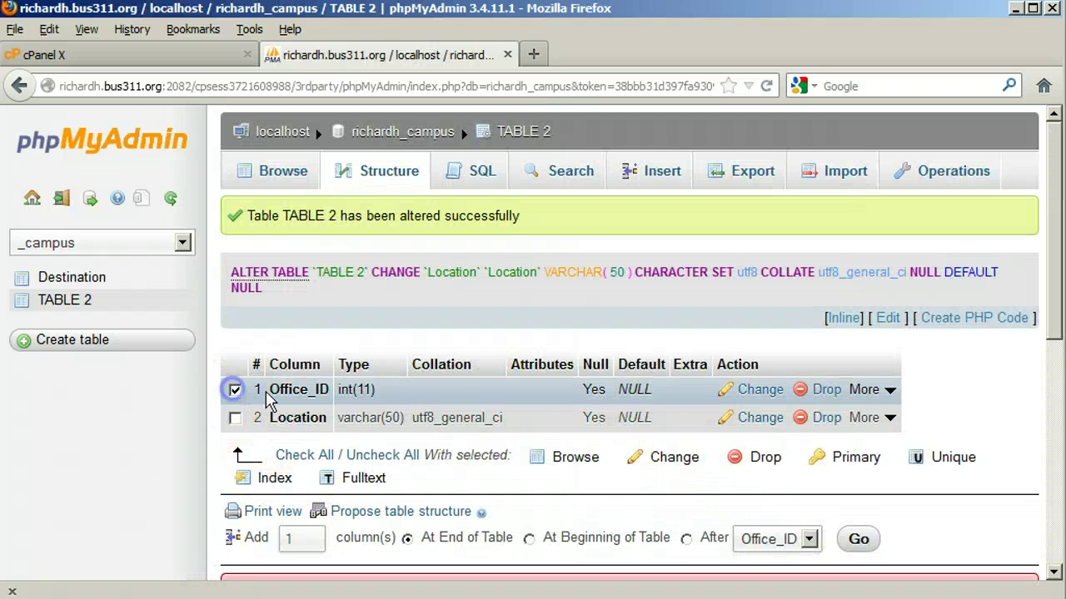
pyautogui.click(848, 458)
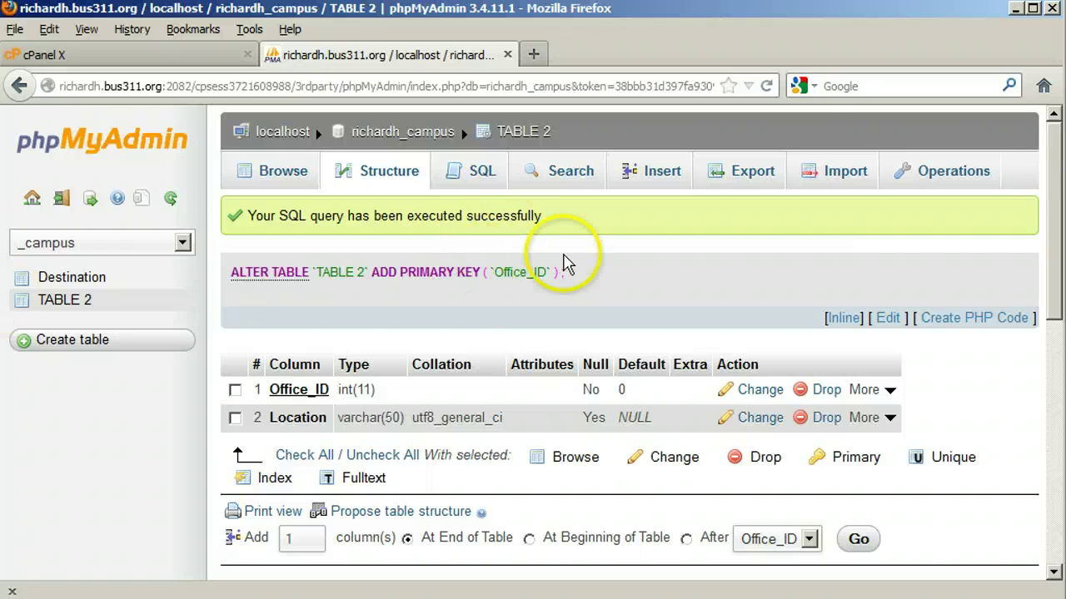
pyautogui.moveTo(1053, 154); pyautogui.dragTo(788, 153)
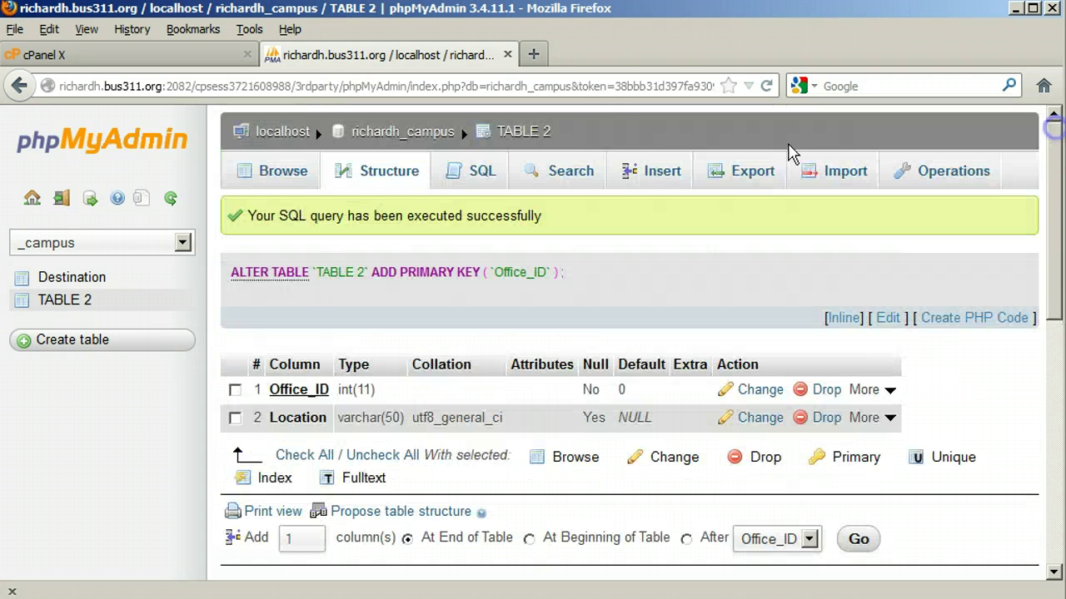
pyautogui.moveTo(1053, 208); pyautogui.dragTo(844, 167)
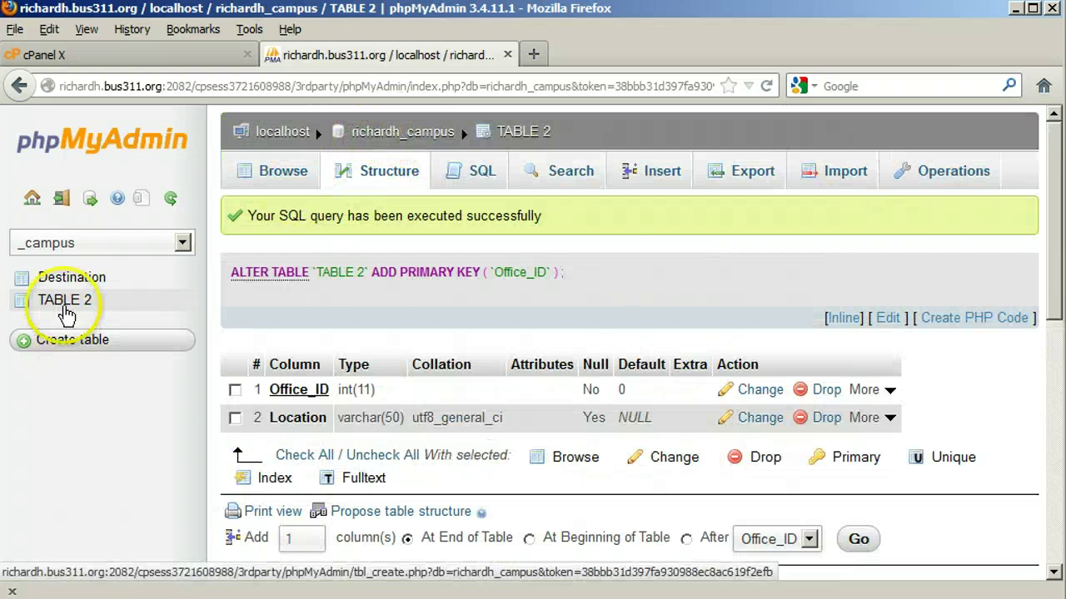
# - Enter Office as the new name for TABLE 2 in its table options and open the storage engine choices
pyautogui.click(949, 177)
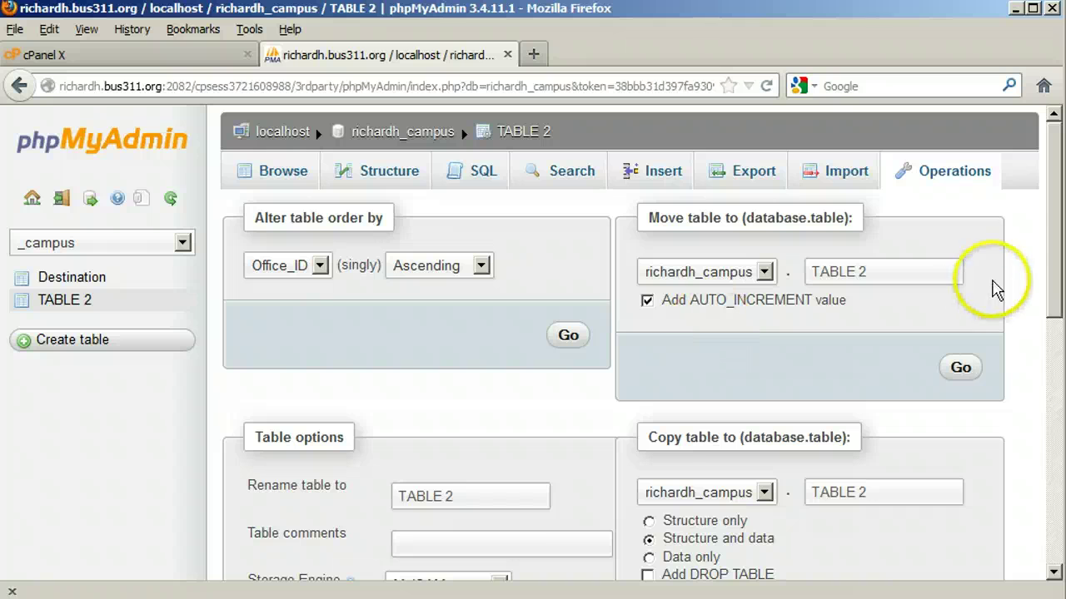
pyautogui.tripleClick(504, 505)
pyautogui.write('Off')
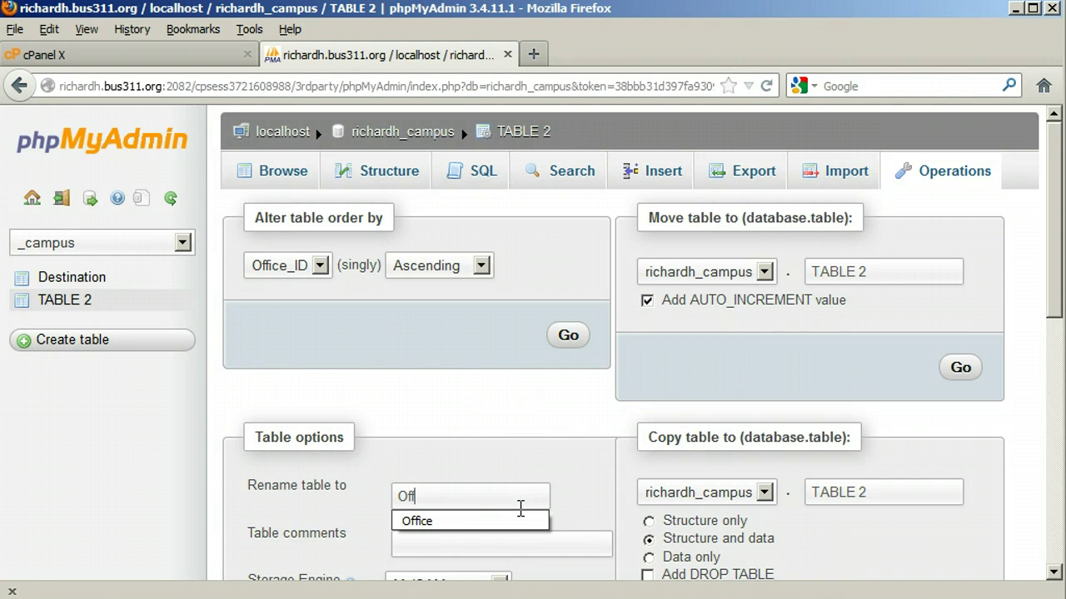
pyautogui.write('ice')
pyautogui.click(524, 521)
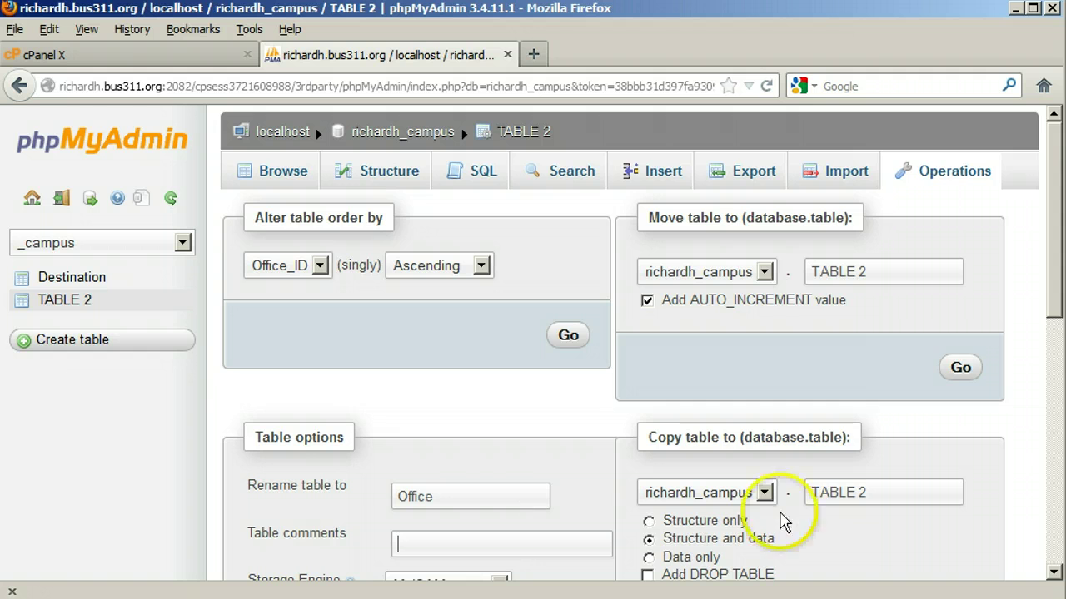
pyautogui.moveTo(1046, 285); pyautogui.dragTo(1039, 365)
pyautogui.click(453, 406)
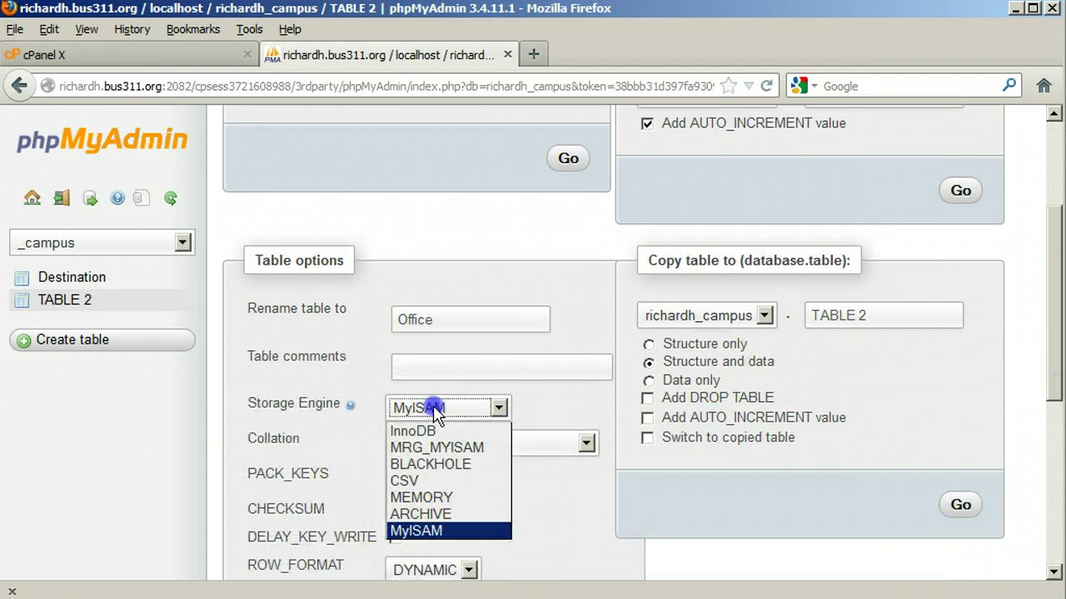
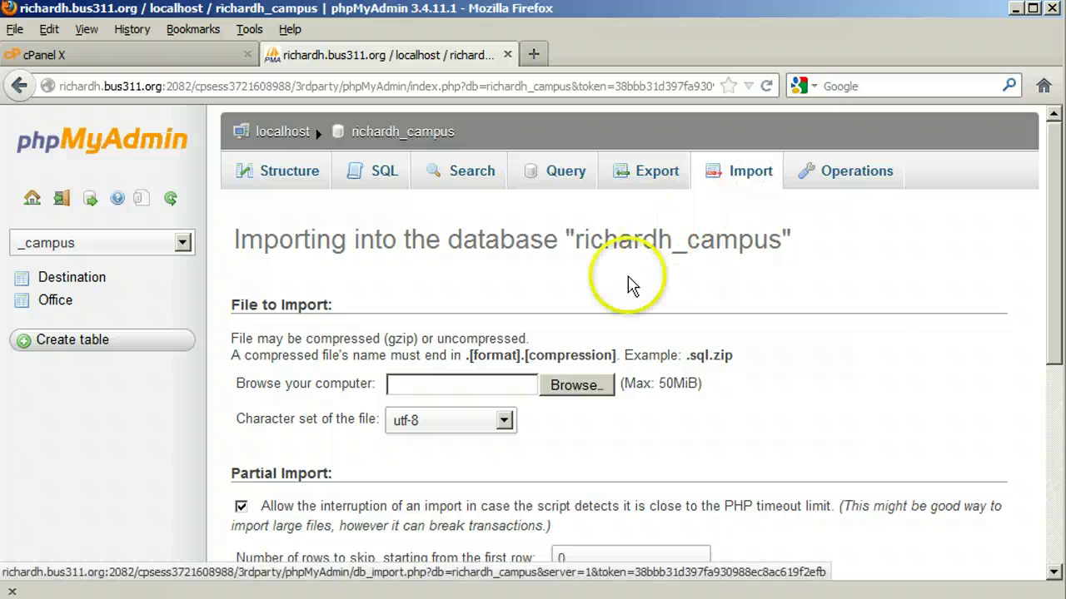
# - Import Sales_agent.csv from the Desktop into the _campus database, with its first line marked as containing the table column names
pyautogui.click(587, 386)
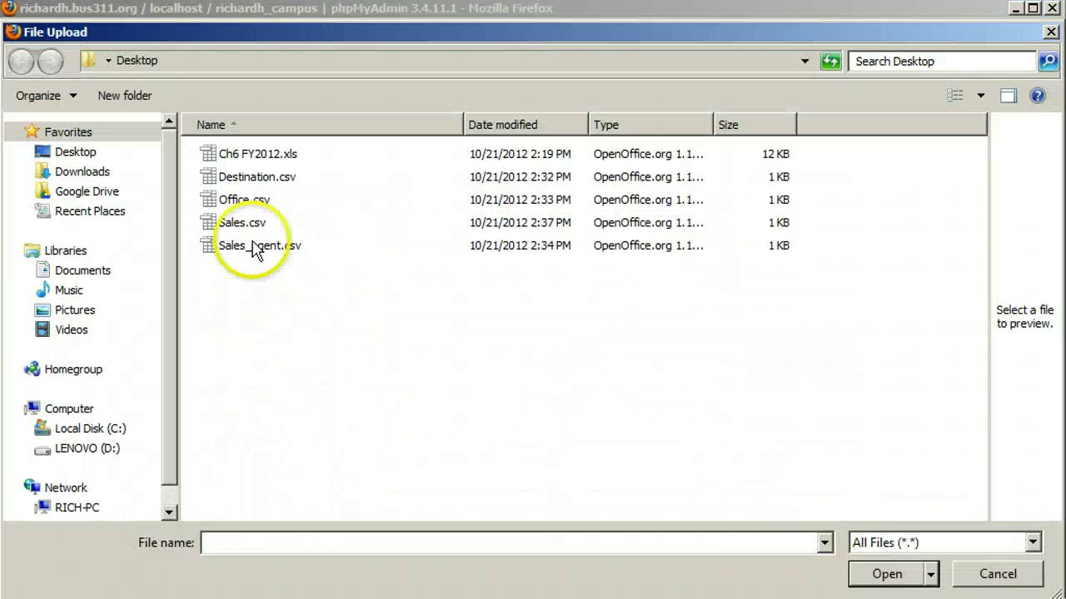
pyautogui.click(250, 245)
pyautogui.click(887, 574)
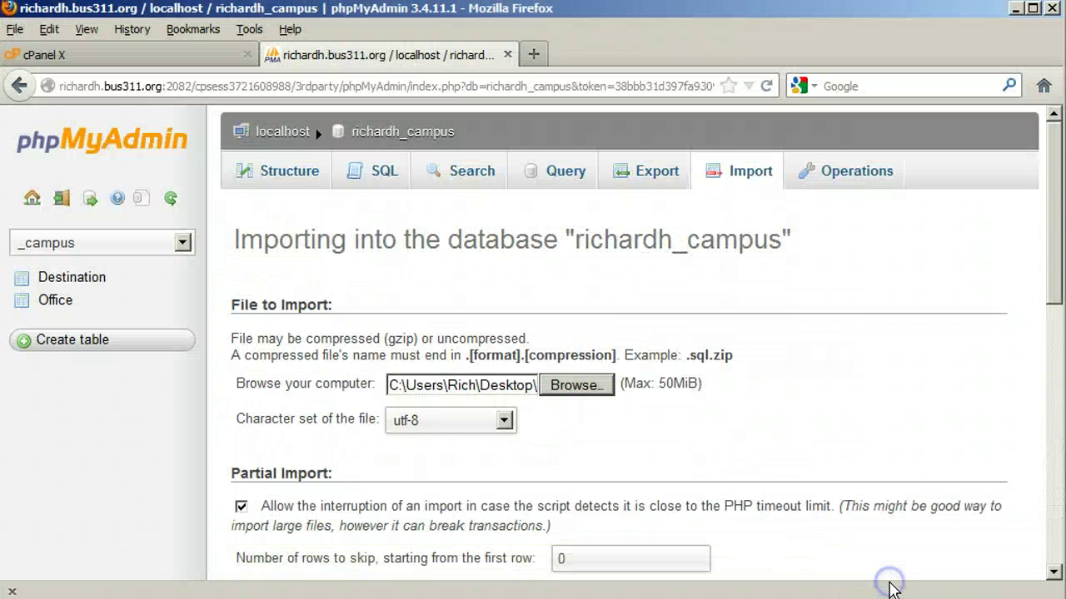
pyautogui.moveTo(1056, 233); pyautogui.dragTo(1053, 501)
pyautogui.click(321, 428)
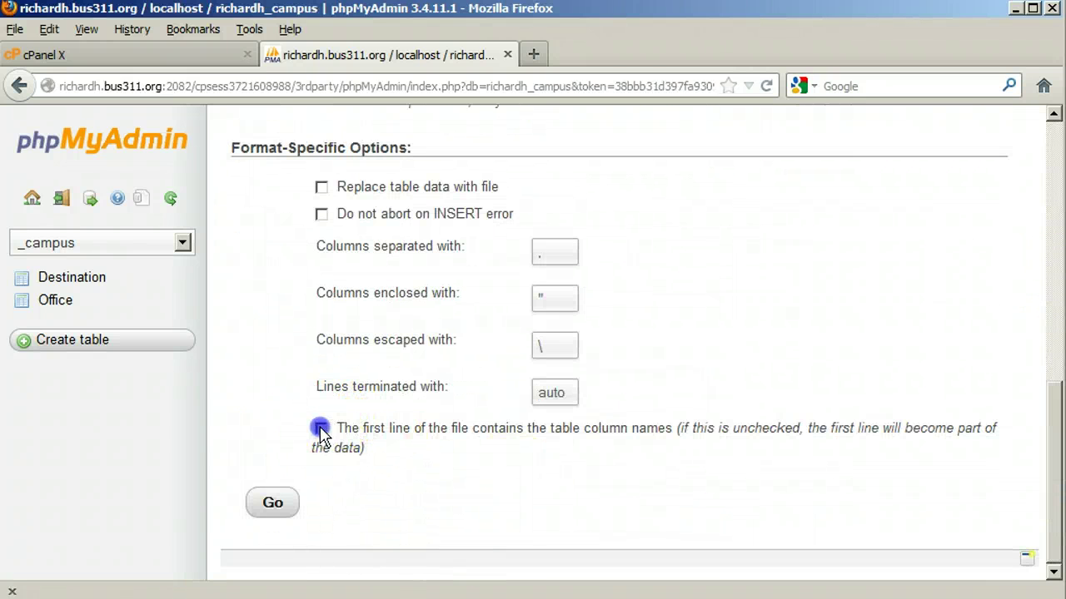
pyautogui.click(273, 506)
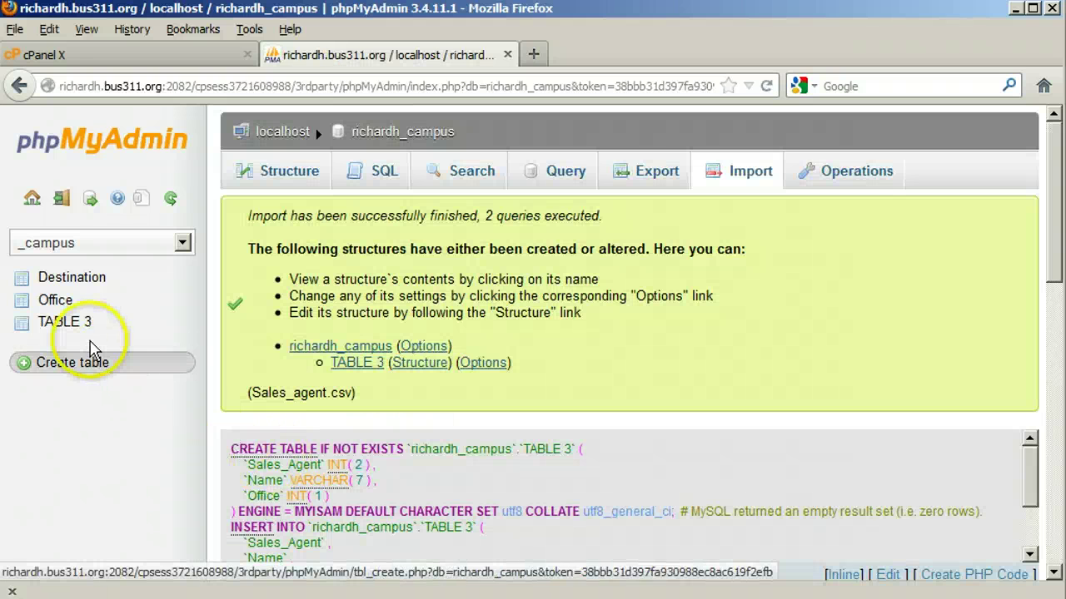
# - Set the length of the Sales_Agent column in the newly imported TABLE 3 to 11 and save the column change
pyautogui.click(70, 328)
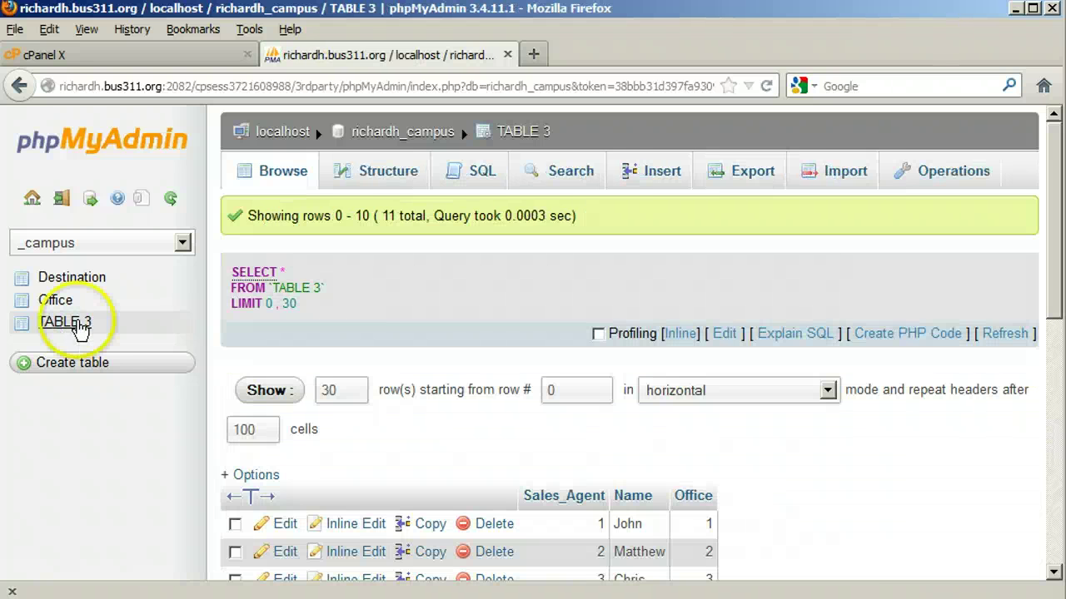
pyautogui.click(390, 173)
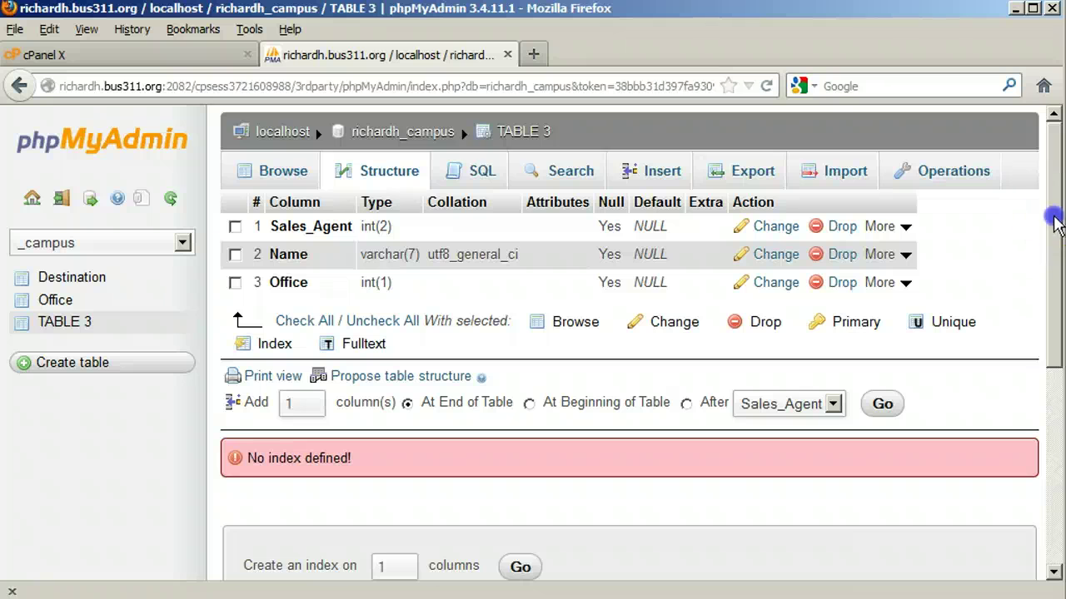
pyautogui.scroll(-1, 1054, 223)
pyautogui.click(783, 165)
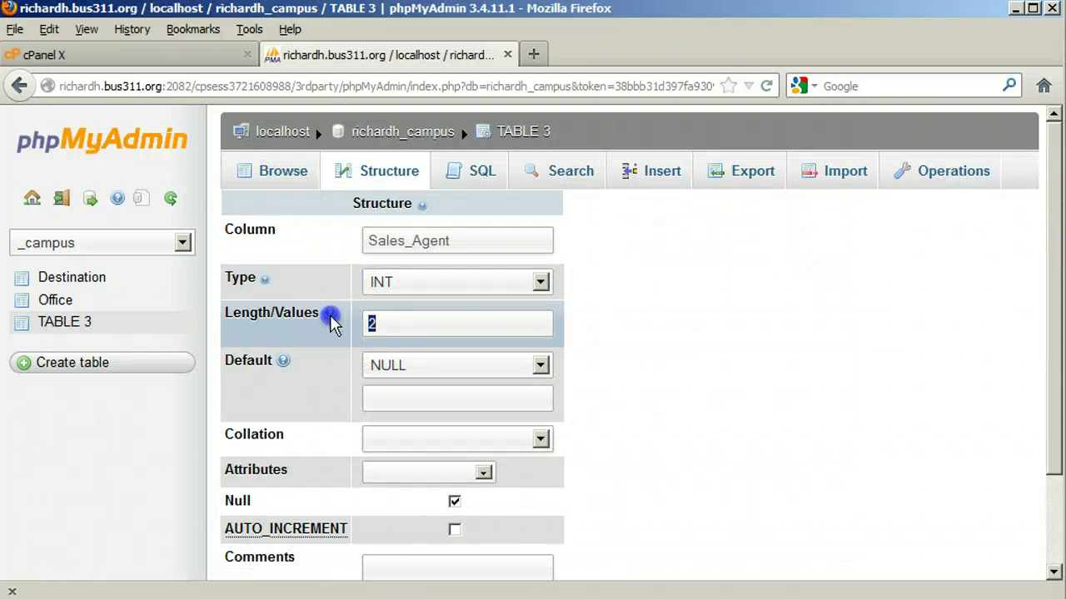
pyautogui.write('11')
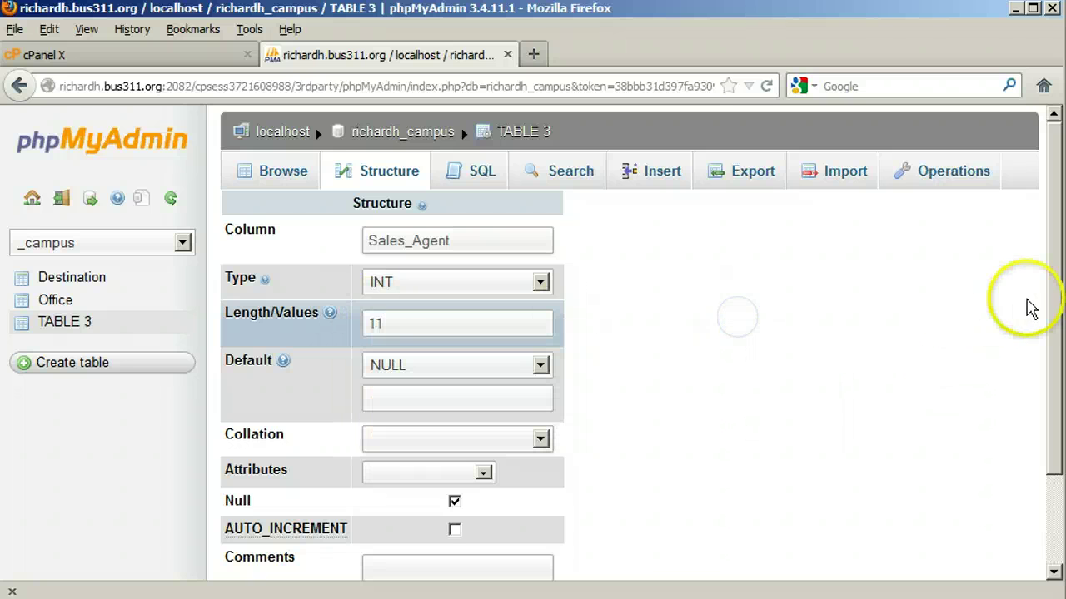
pyautogui.moveTo(1054, 286); pyautogui.dragTo(1046, 361)
pyautogui.click(990, 543)
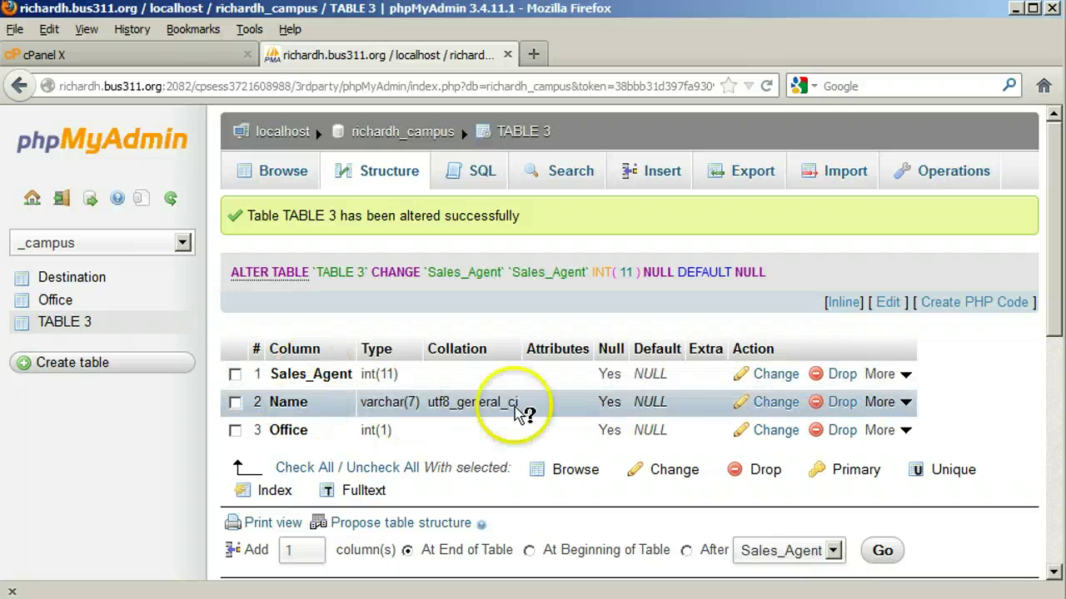
# - Set the length of the Name column in TABLE 3 to 50 and save the column change
pyautogui.click(770, 402)
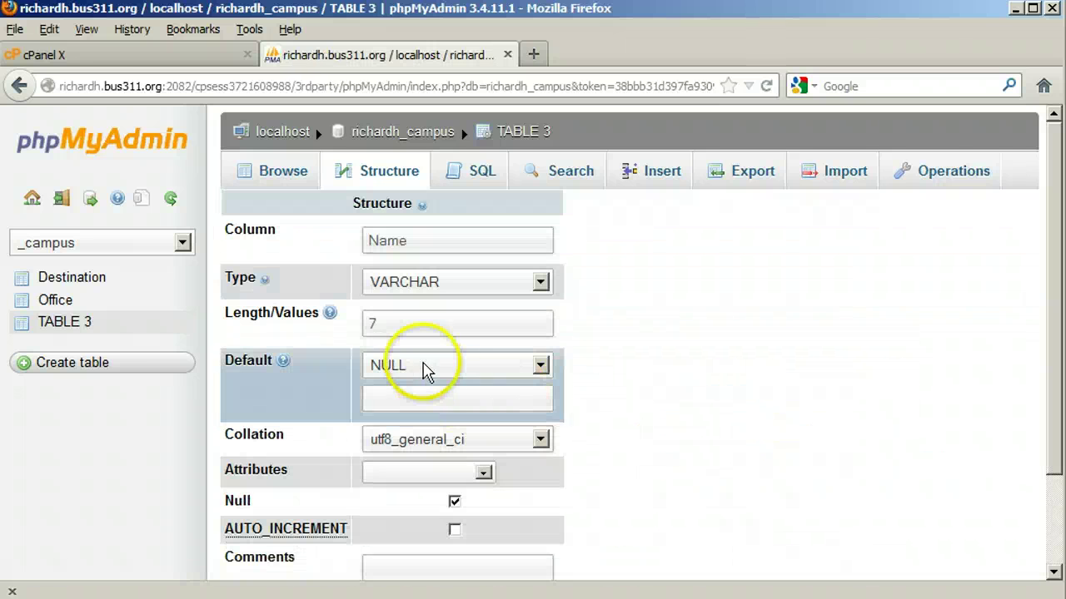
pyautogui.doubleClick(372, 325)
pyautogui.write('50')
pyautogui.click(520, 331)
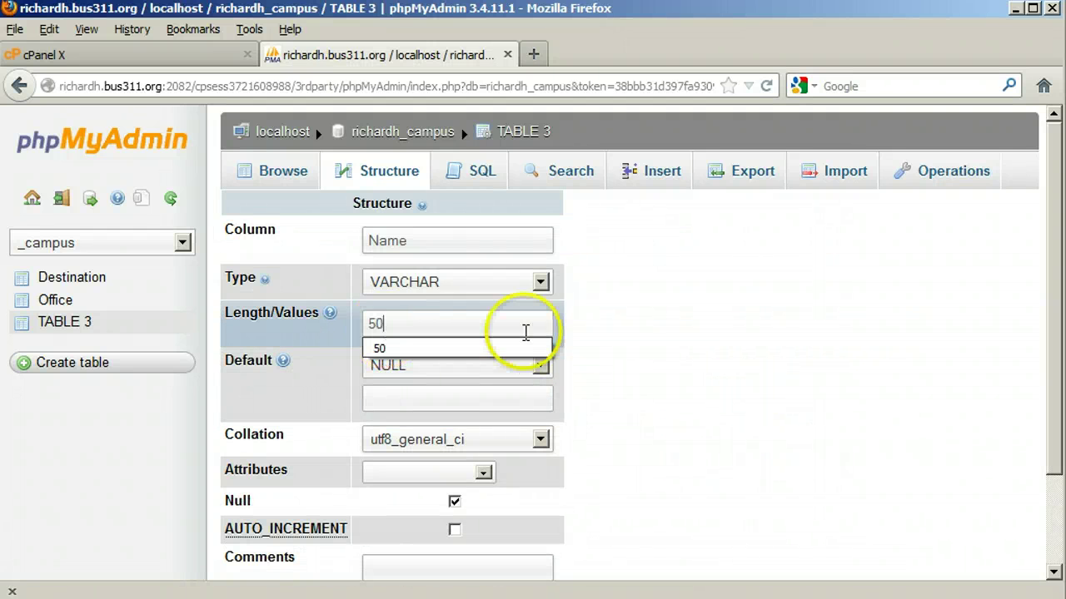
pyautogui.click(723, 326)
pyautogui.scroll(-3, 1056, 306)
pyautogui.click(983, 543)
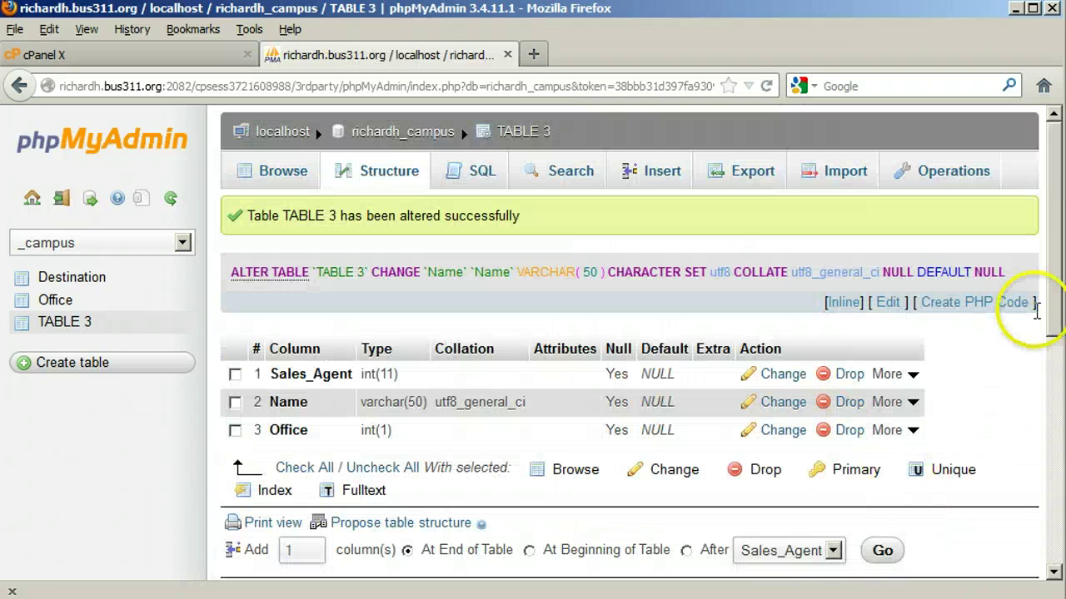
# - Make the Sales_Agent column the primary key of TABLE 3
pyautogui.moveTo(1056, 283); pyautogui.dragTo(1056, 333)
pyautogui.click(235, 260)
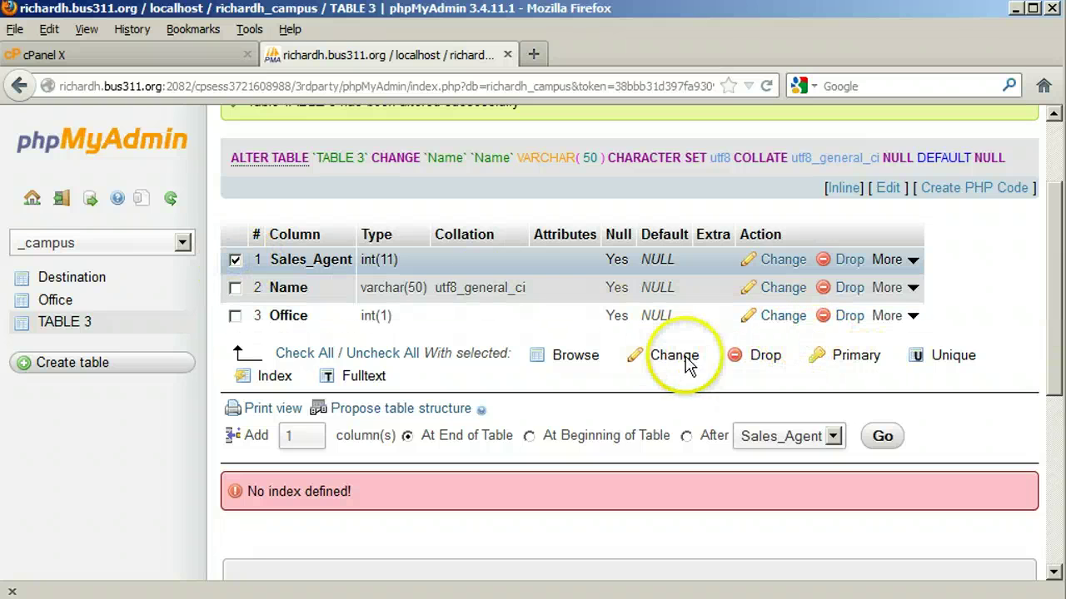
pyautogui.click(848, 358)
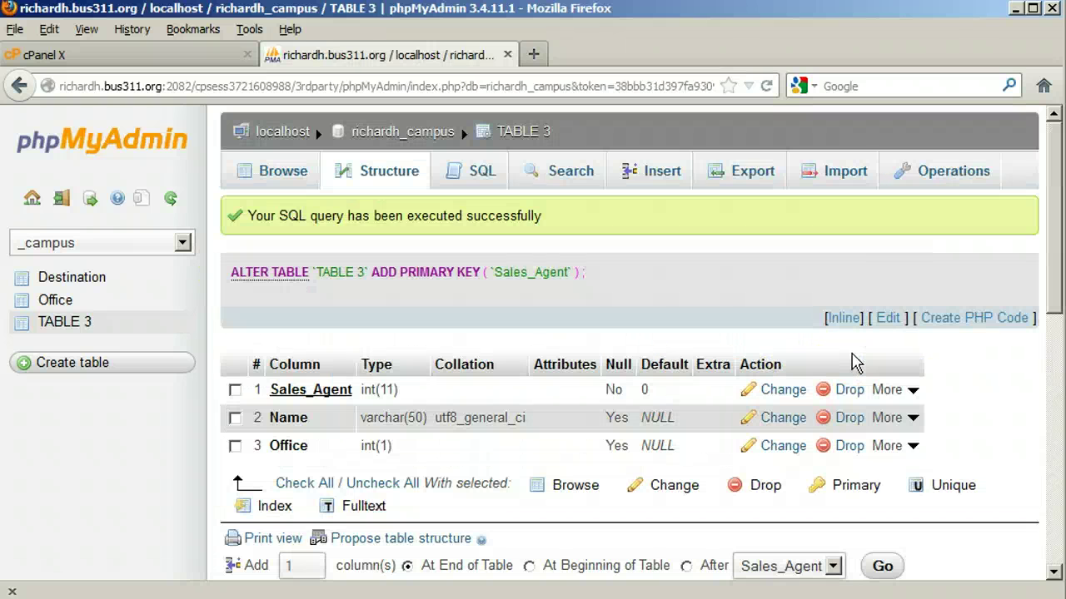
pyautogui.moveTo(1054, 235); pyautogui.dragTo(1050, 295)
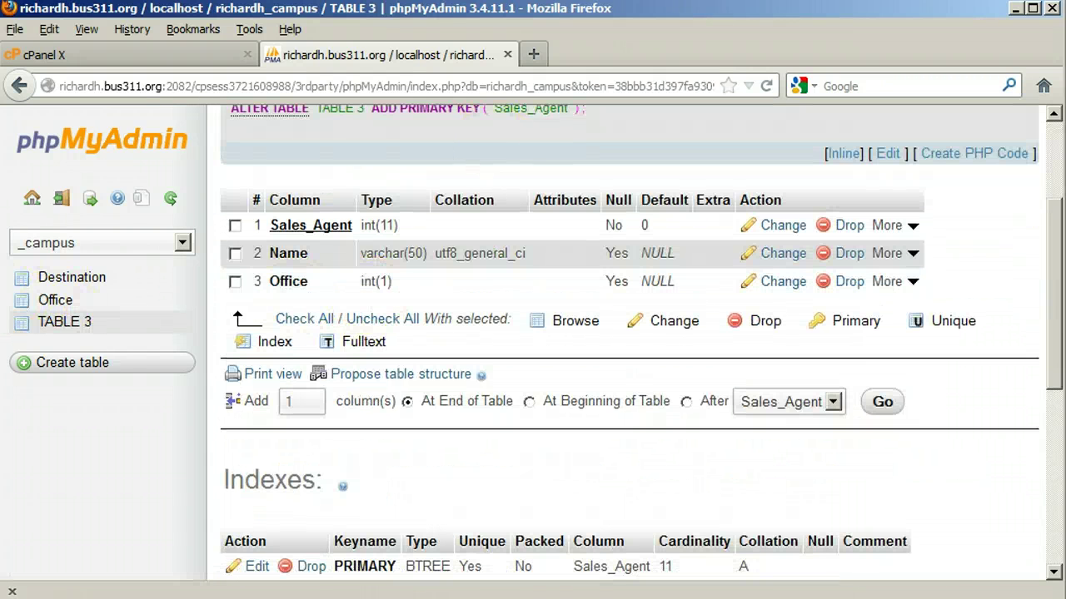
# - Open the table operations for TABLE 3 and enter Sales_agent as its new name
pyautogui.click(66, 322)
pyautogui.scroll(3, 1055, 239)
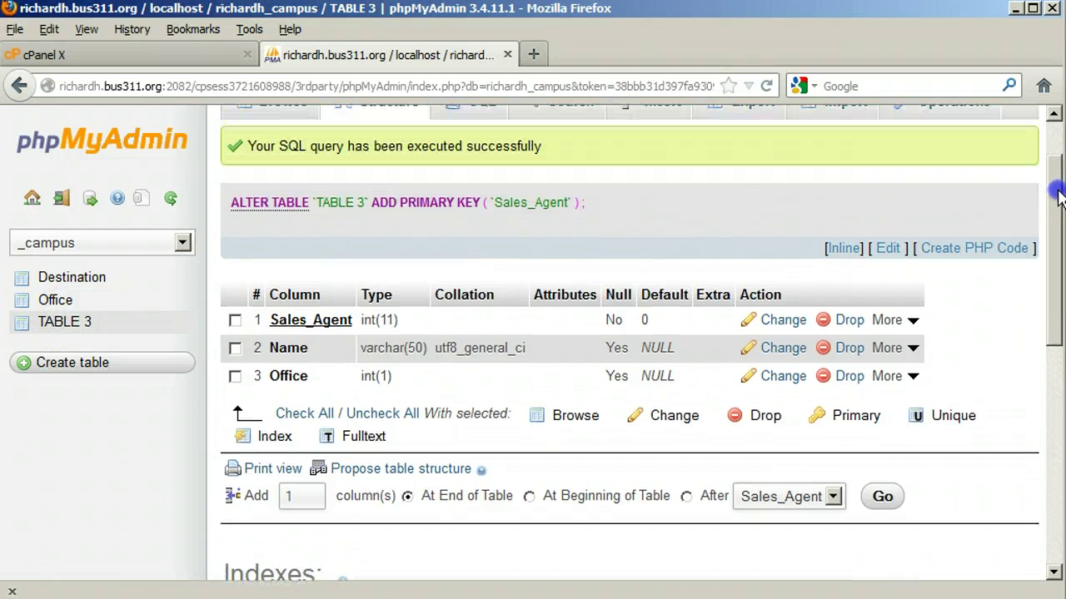
pyautogui.click(89, 326)
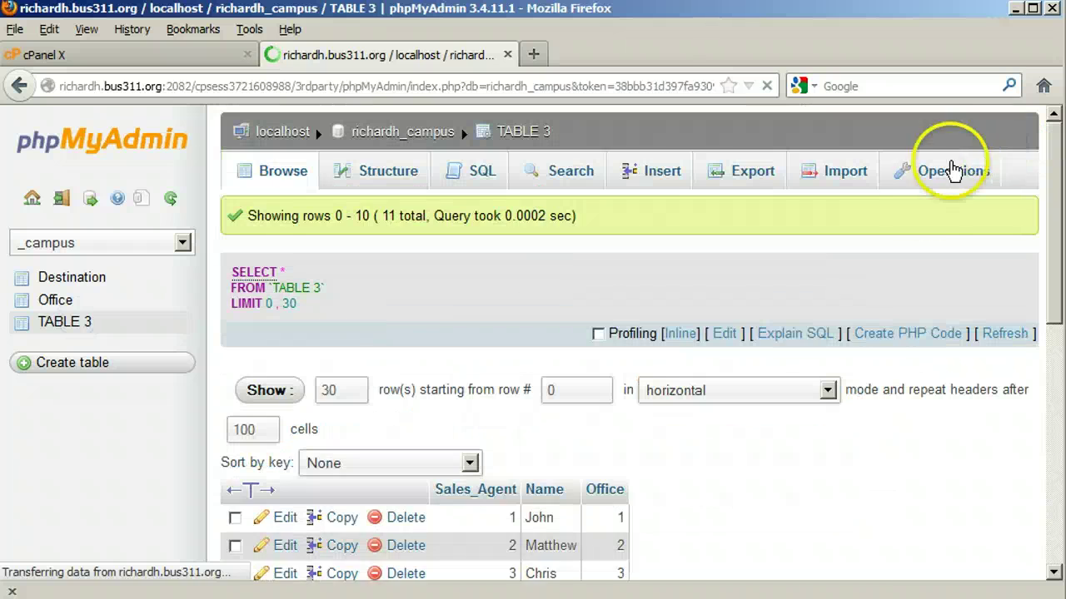
pyautogui.click(946, 175)
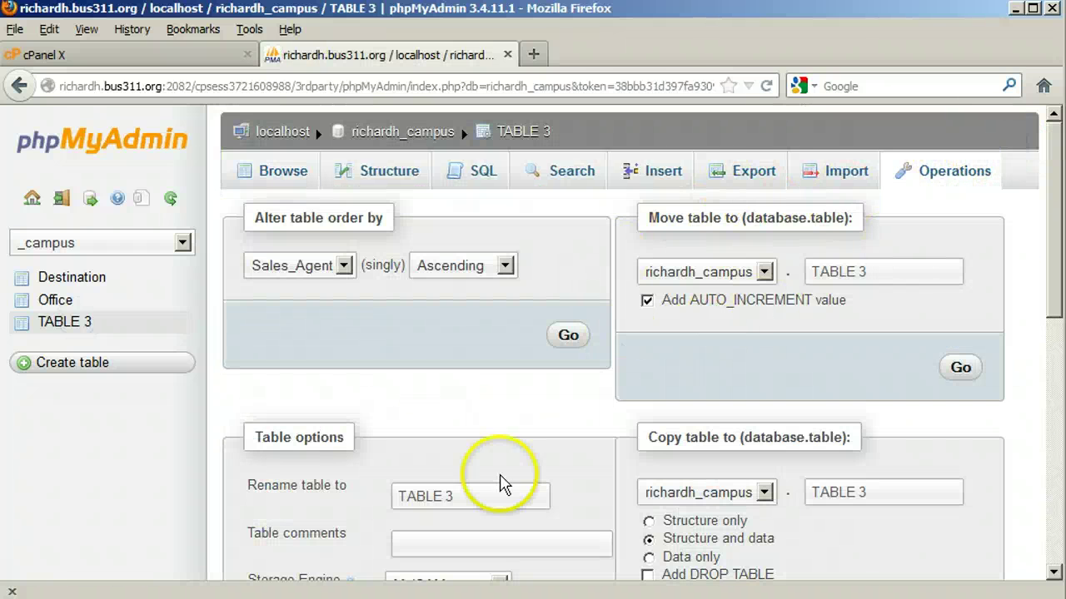
pyautogui.moveTo(399, 497); pyautogui.dragTo(460, 500)
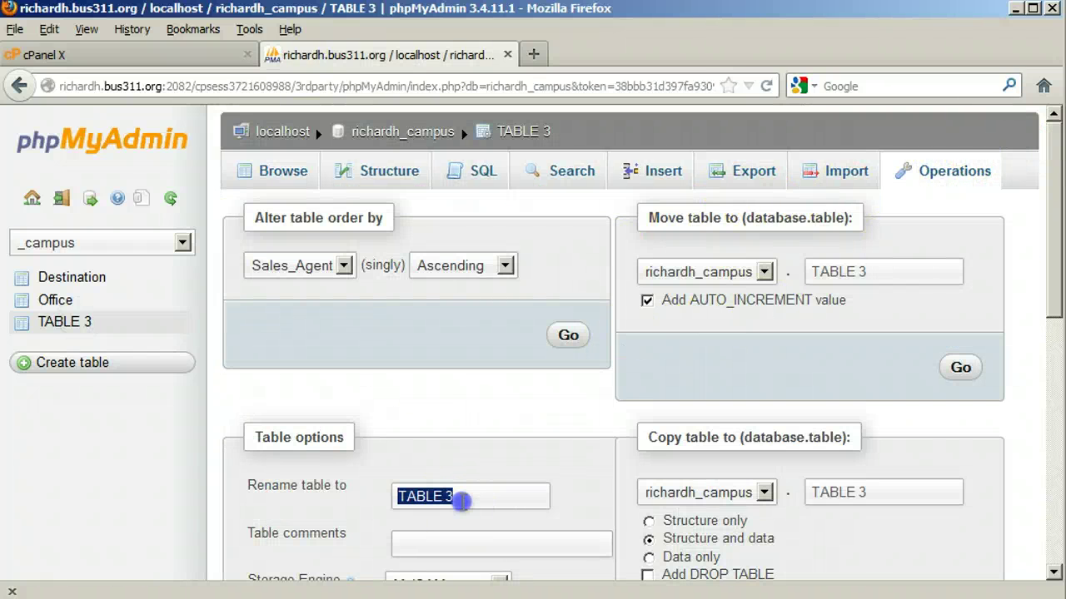
pyautogui.write('S')
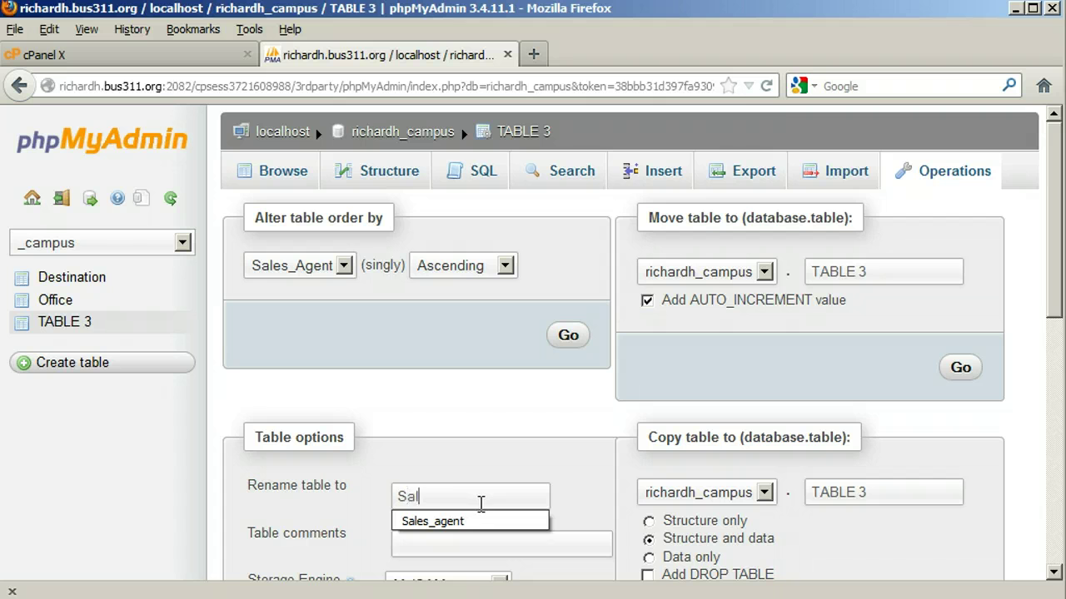
pyautogui.write('al')
pyautogui.press('Down')
pyautogui.press('Tab')
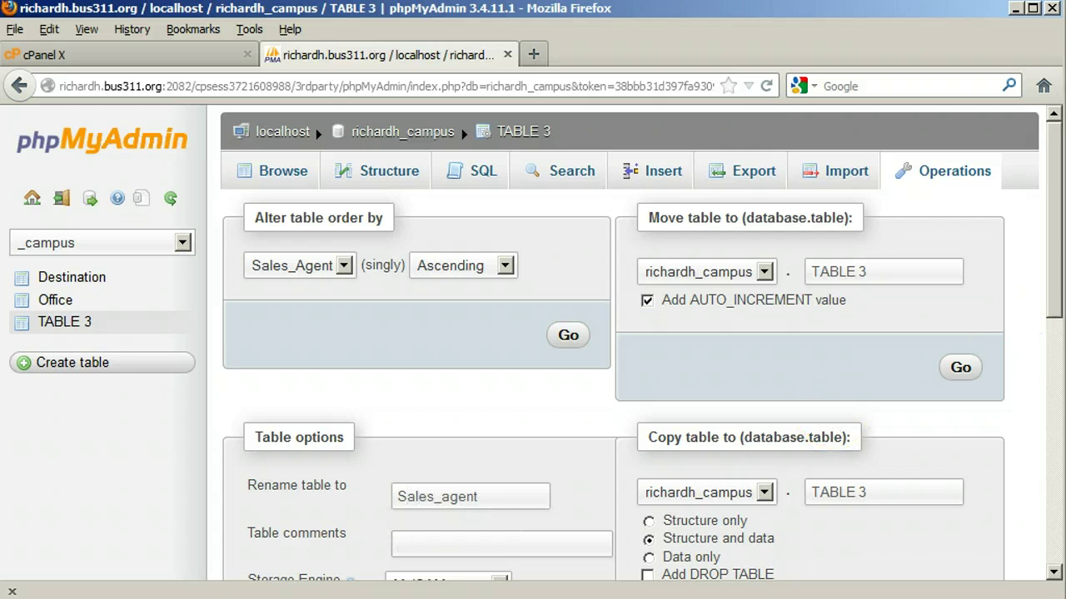
# - Choose InnoDB as the table's storage engine and apply the changed table options
pyautogui.moveTo(1051, 283); pyautogui.dragTo(1041, 368)
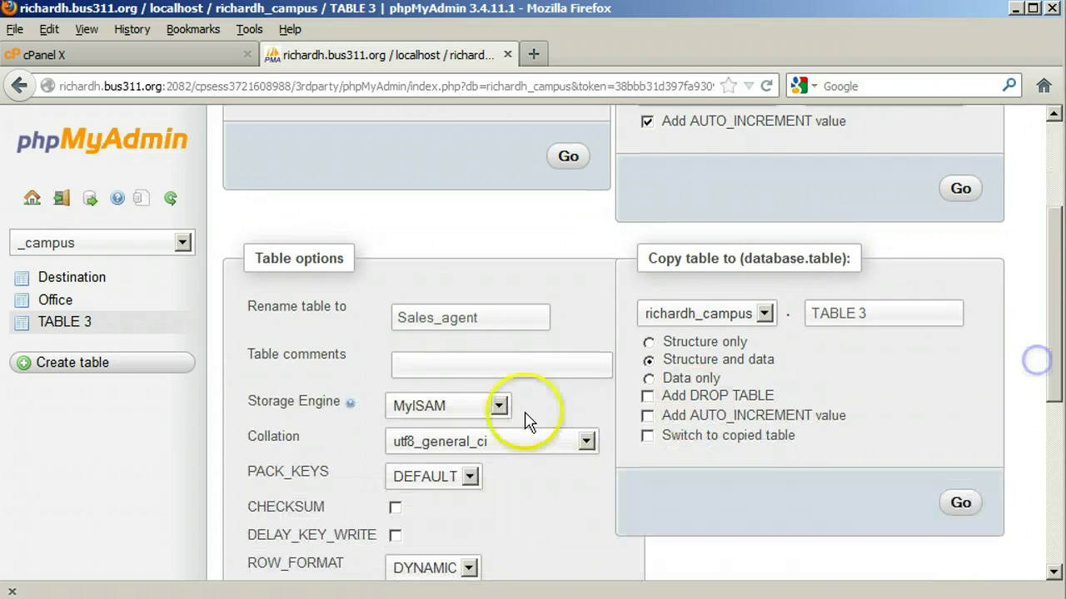
pyautogui.click(493, 406)
pyautogui.click(479, 430)
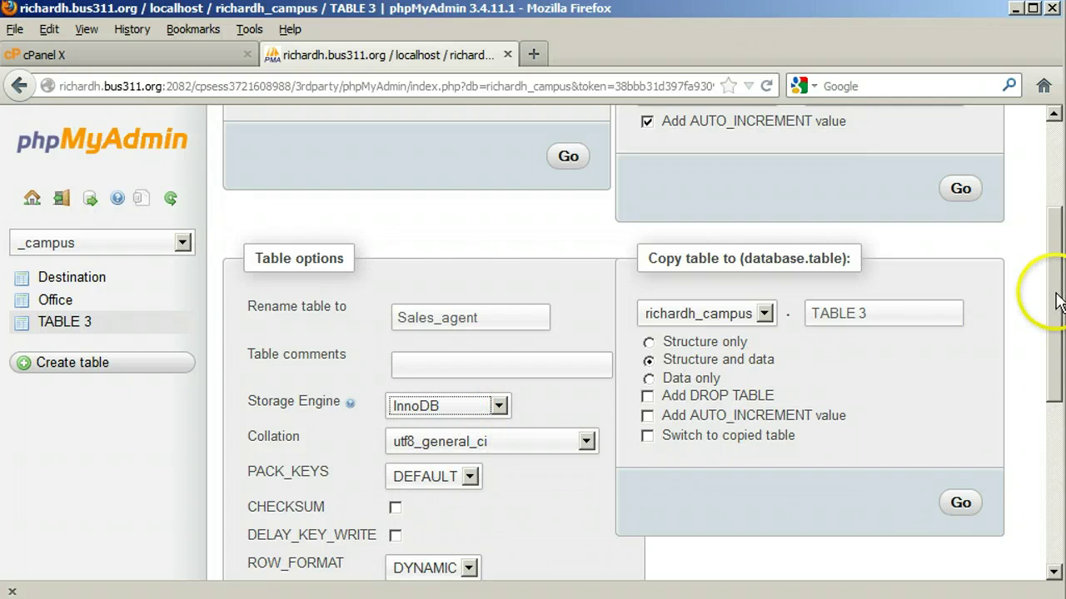
pyautogui.moveTo(1057, 292); pyautogui.dragTo(1030, 405)
pyautogui.click(569, 421)
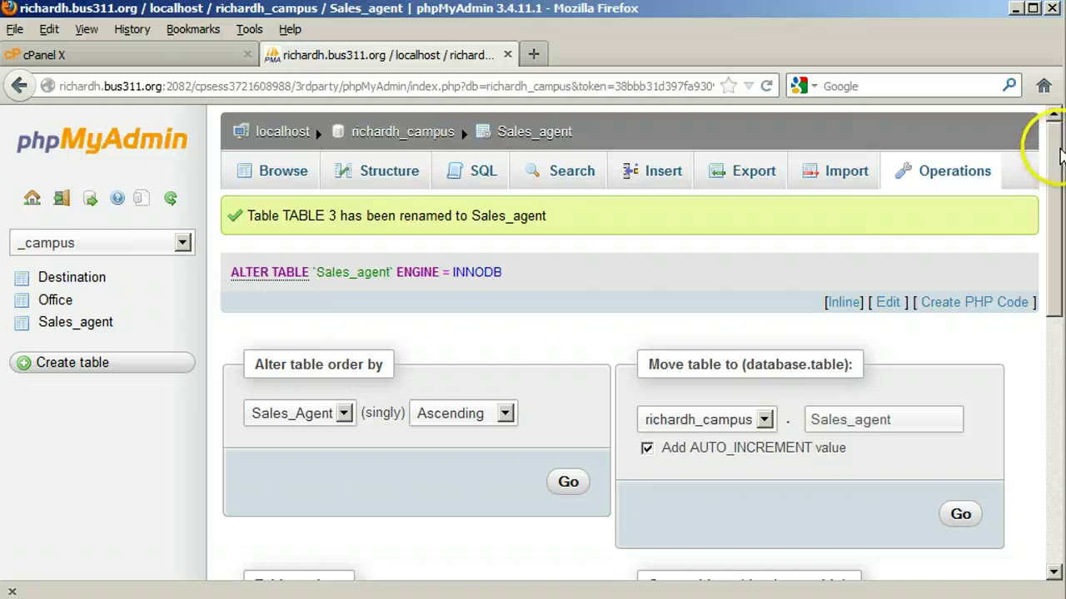
pyautogui.moveTo(1059, 190); pyautogui.dragTo(1049, 359)
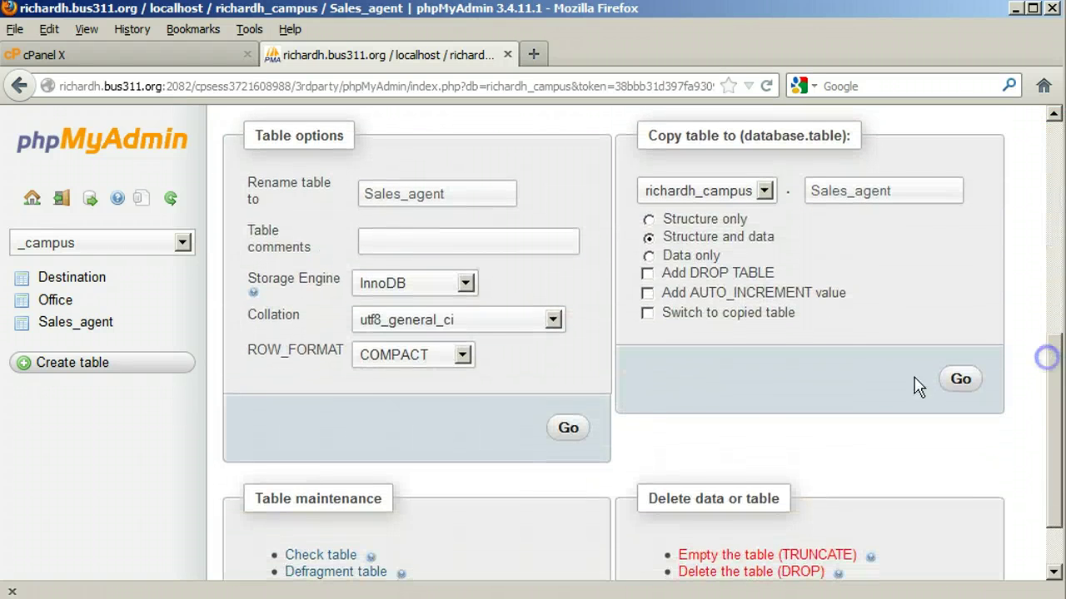
# - Compare the Office values in the Sales_agent table's rows with the Office_ID and Location entries in the Office table
pyautogui.click(63, 329)
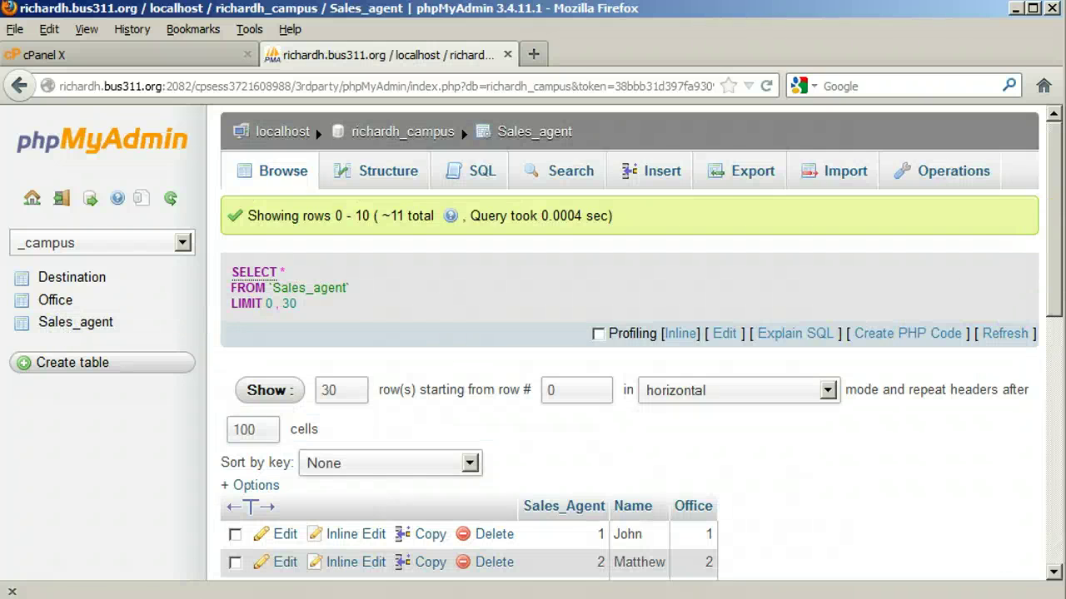
pyautogui.moveTo(1059, 184); pyautogui.dragTo(1046, 375)
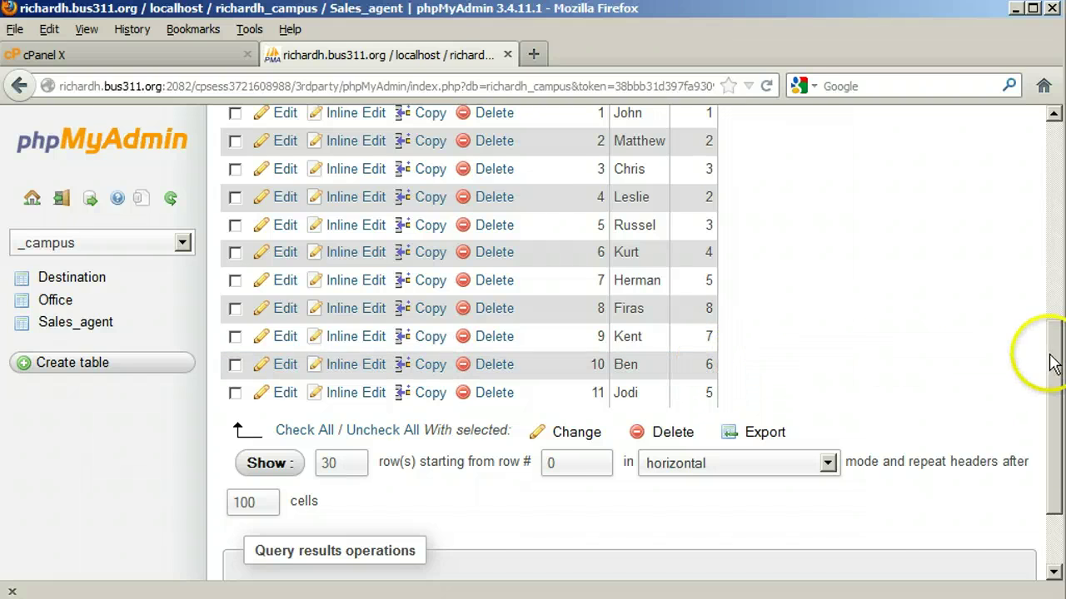
pyautogui.moveTo(1053, 357); pyautogui.dragTo(1052, 331)
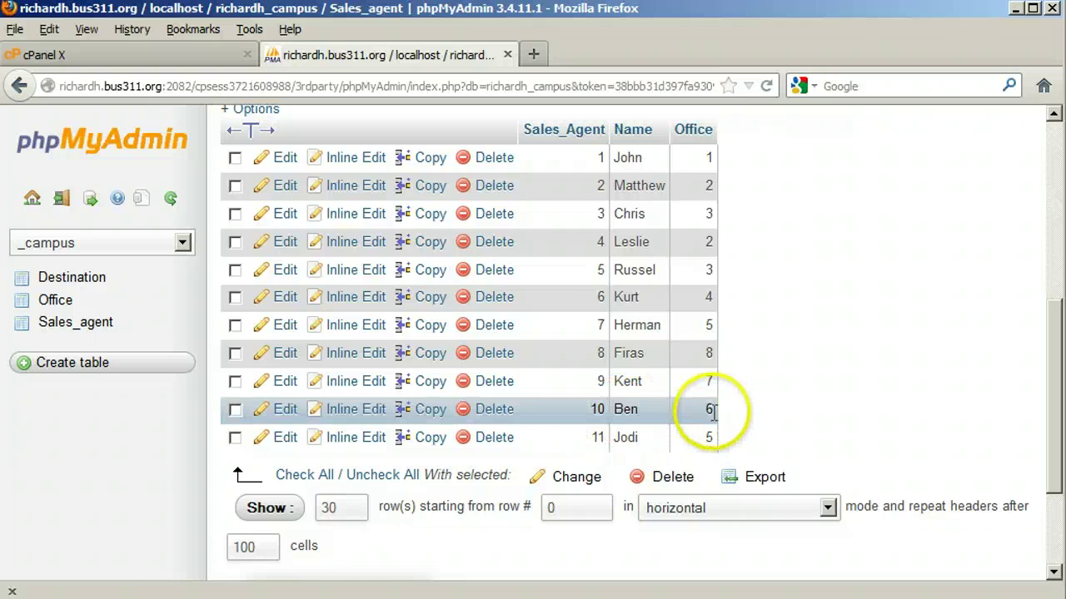
pyautogui.click(55, 303)
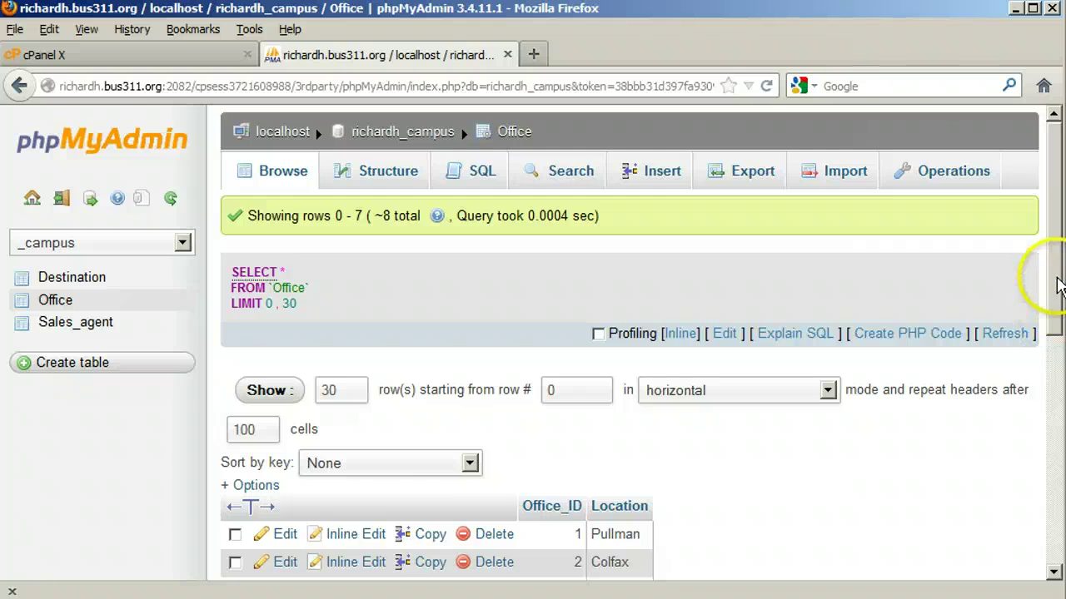
pyautogui.moveTo(1057, 283); pyautogui.dragTo(1049, 441)
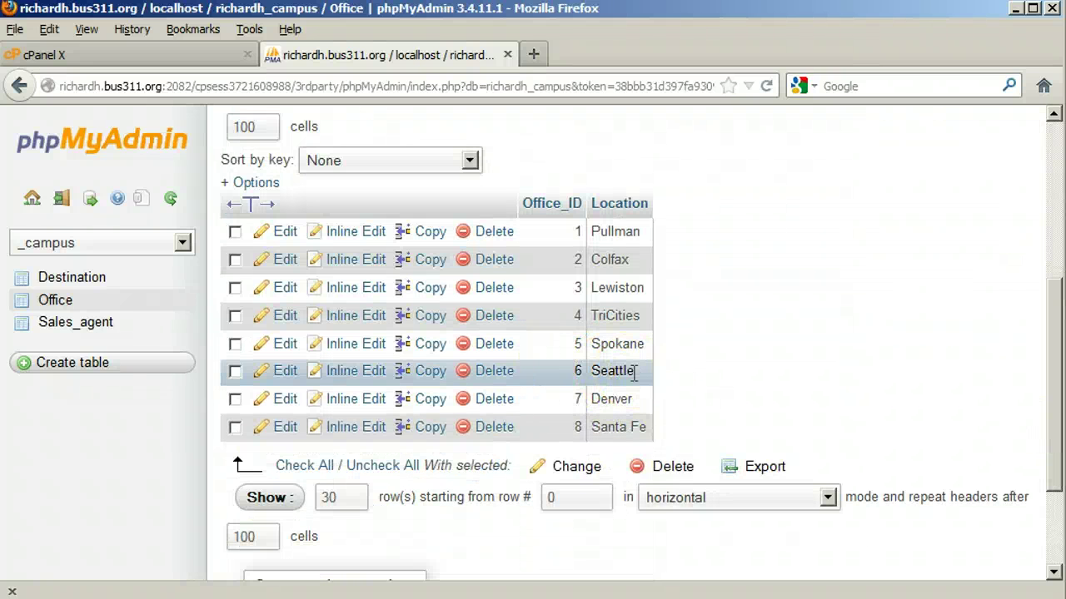
pyautogui.click(83, 323)
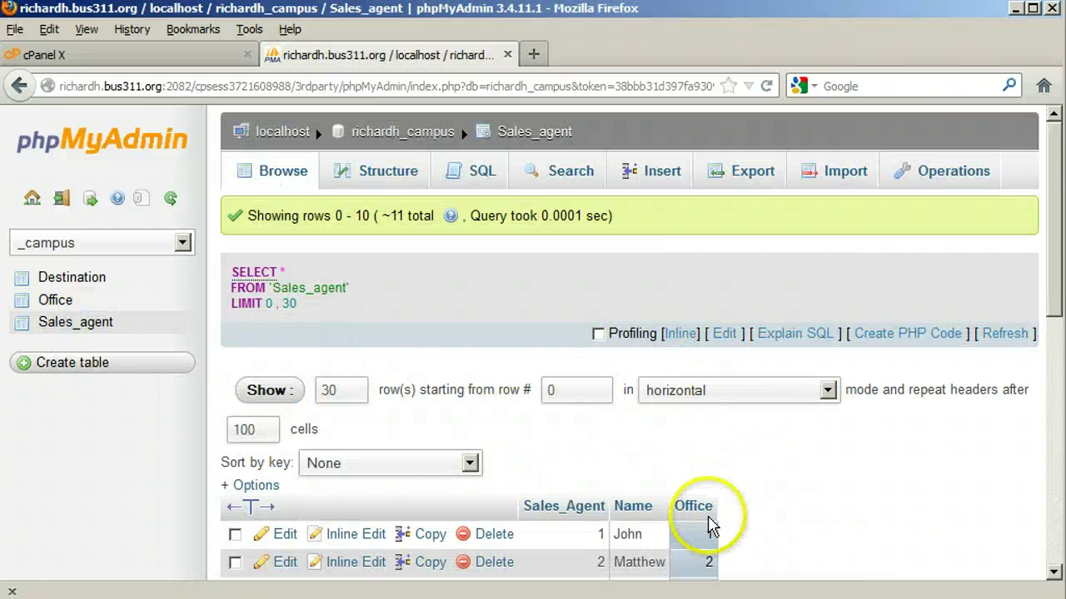
pyautogui.moveTo(1058, 279); pyautogui.dragTo(1050, 442)
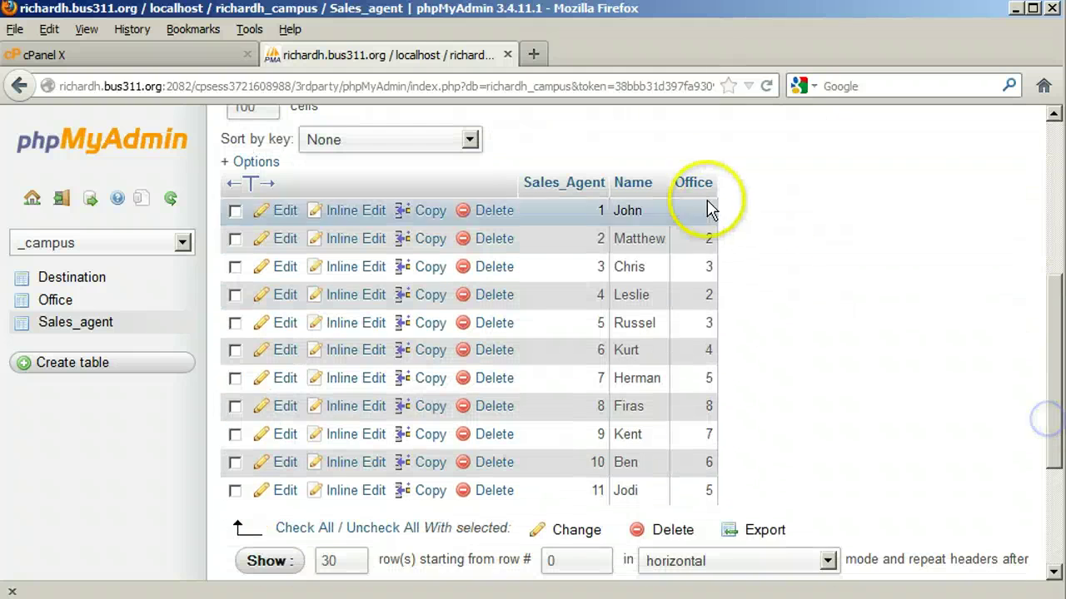
pyautogui.click(58, 300)
pyautogui.moveTo(1057, 202); pyautogui.dragTo(1054, 325)
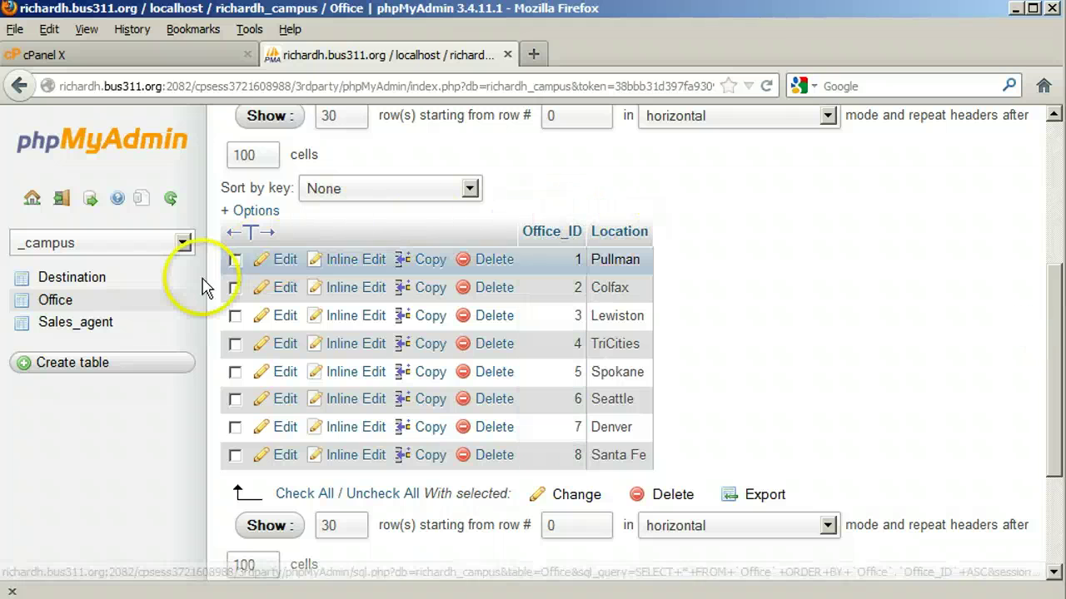
# - Set the length of the Office column in the Sales_agent table to 11 and save the column change
pyautogui.click(68, 326)
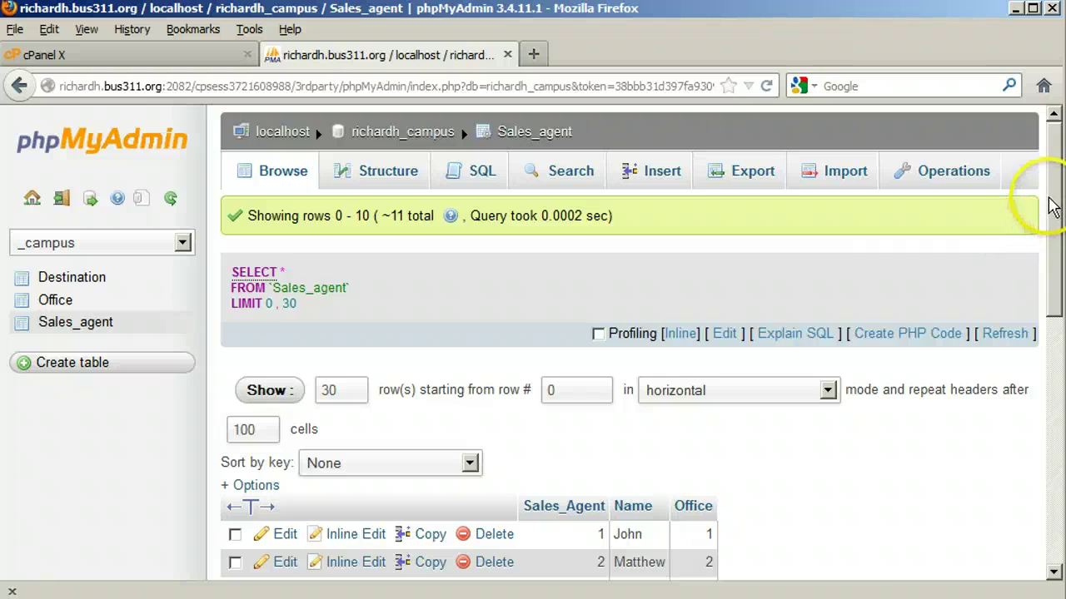
pyautogui.moveTo(1051, 207); pyautogui.dragTo(1054, 225)
pyautogui.click(383, 131)
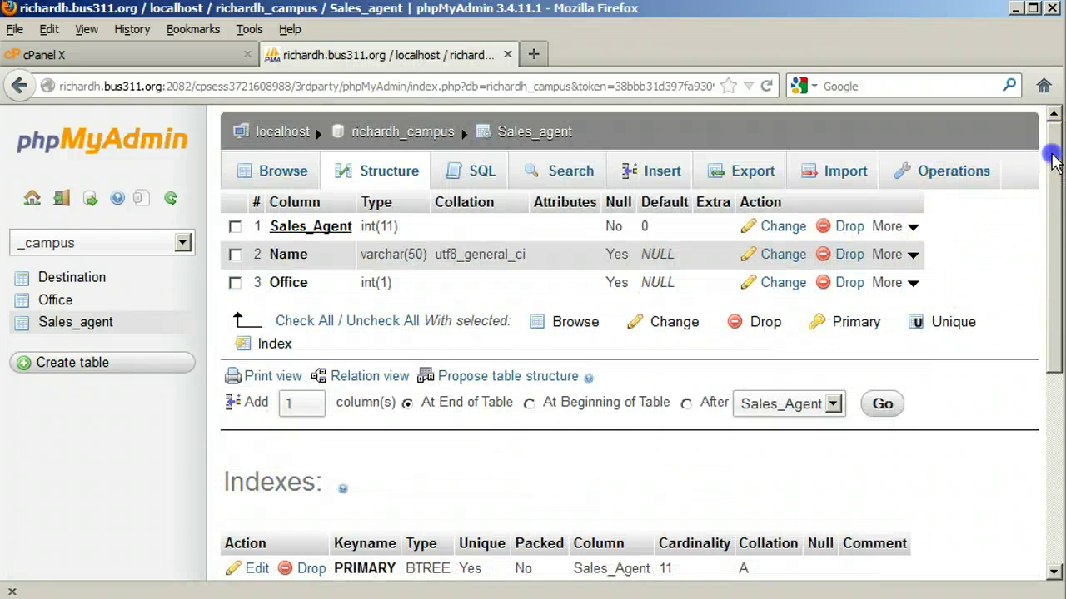
pyautogui.moveTo(1054, 158); pyautogui.dragTo(1054, 195)
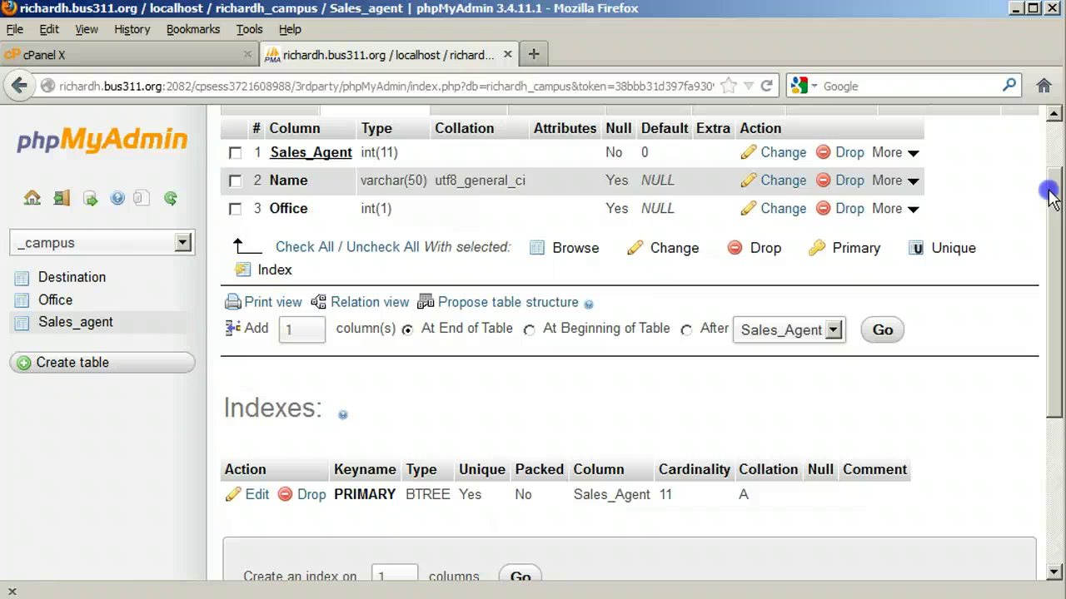
pyautogui.click(785, 213)
pyautogui.click(420, 327)
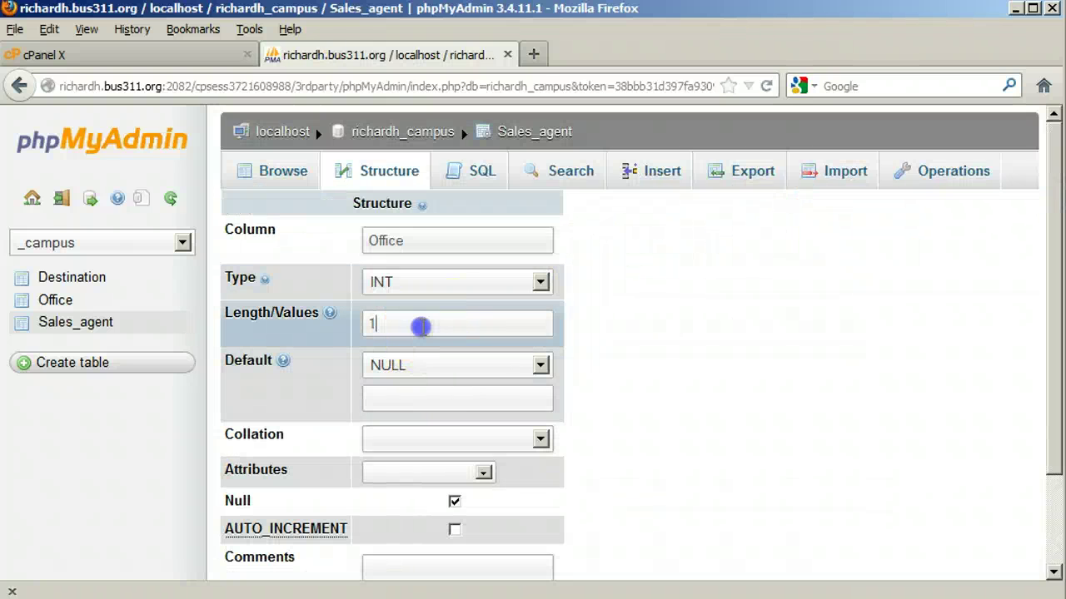
pyautogui.write('1')
pyautogui.click(745, 318)
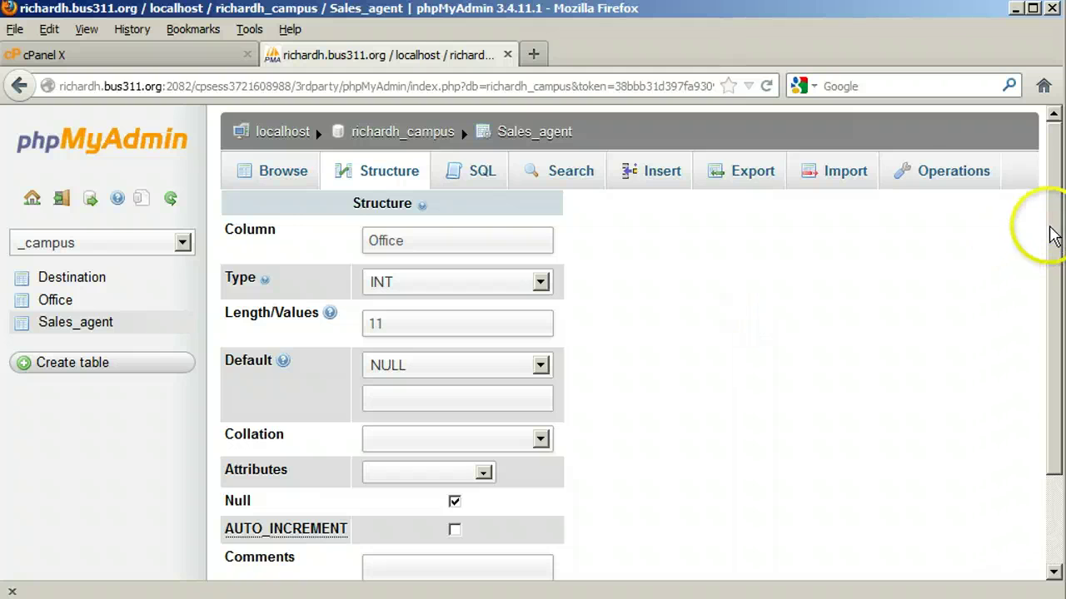
pyautogui.moveTo(1054, 250); pyautogui.dragTo(1058, 343)
pyautogui.click(988, 541)
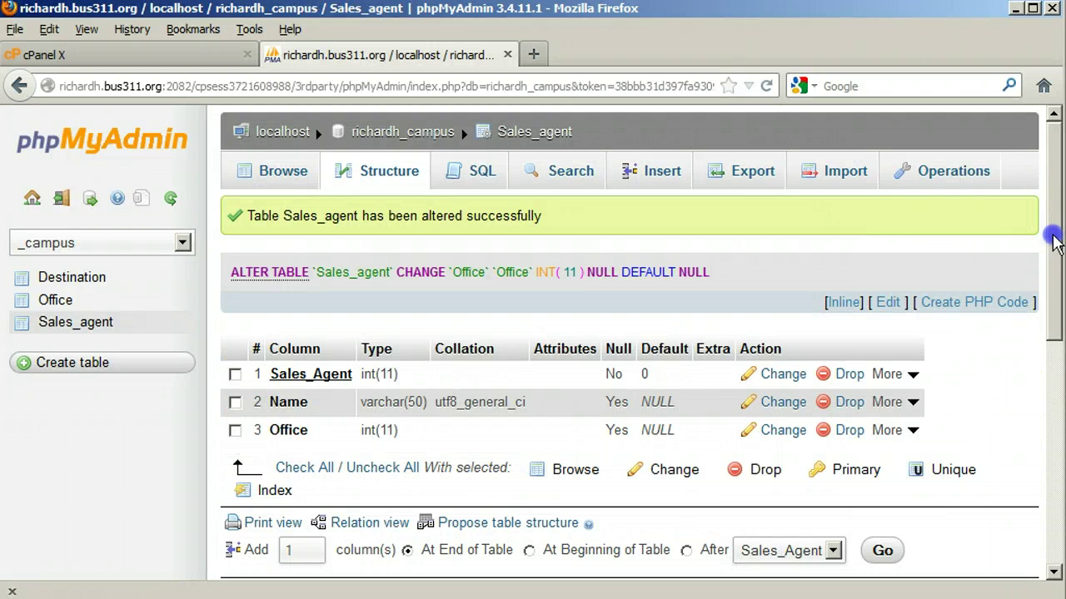
# - Add an index on the Office column of the Sales_agent table
pyautogui.moveTo(1054, 241); pyautogui.dragTo(1042, 357)
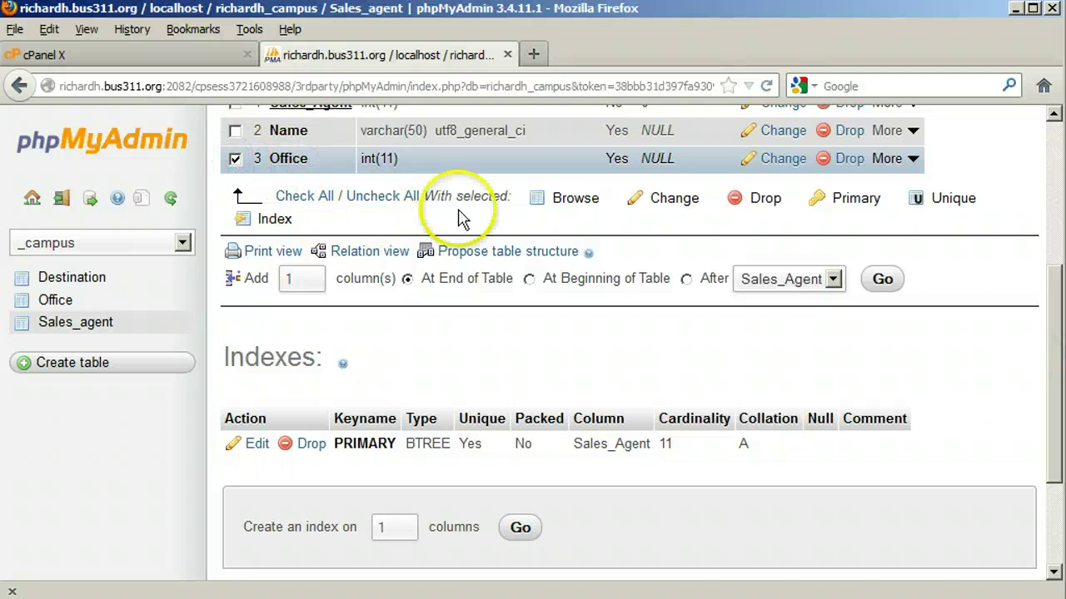
pyautogui.click(277, 222)
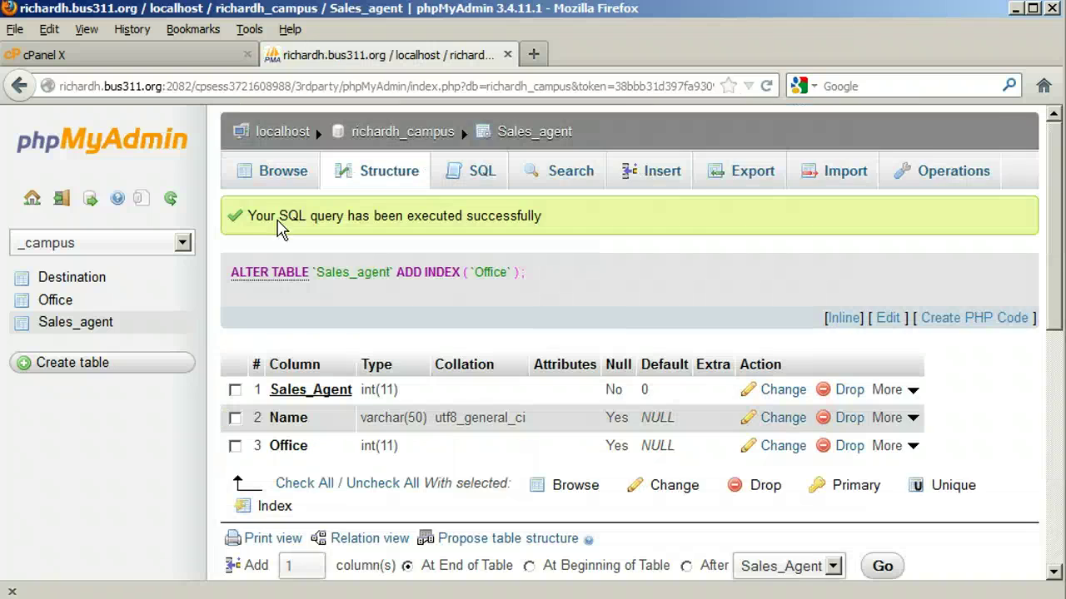
pyautogui.moveTo(1056, 142); pyautogui.dragTo(1059, 246)
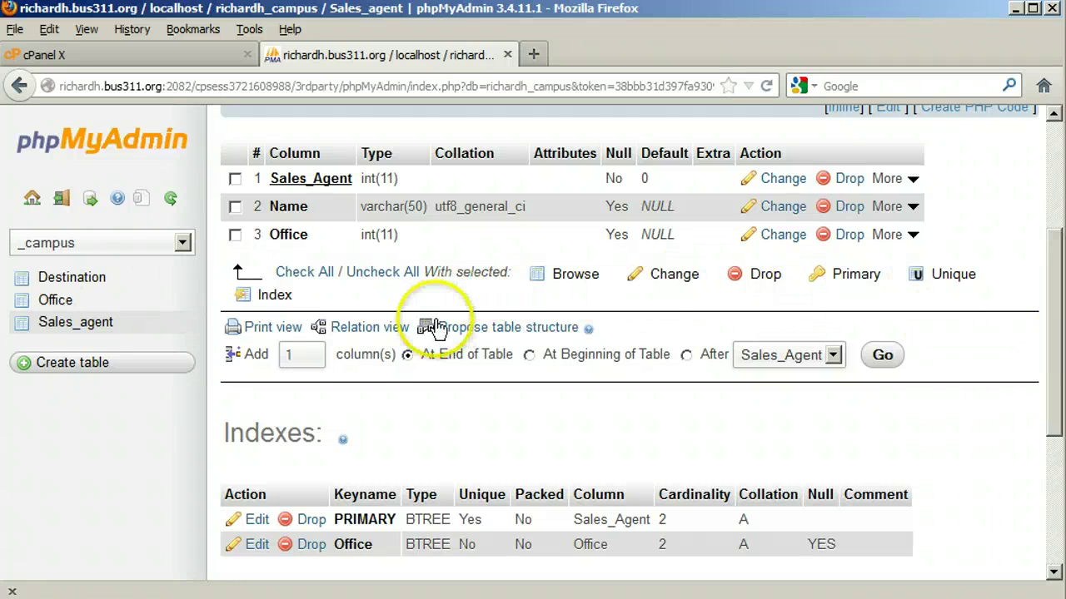
# - Add a foreign key constraint from Sales_agent's Office column to Office_ID in the Office table, with RESTRICT on delete and update
pyautogui.click(359, 330)
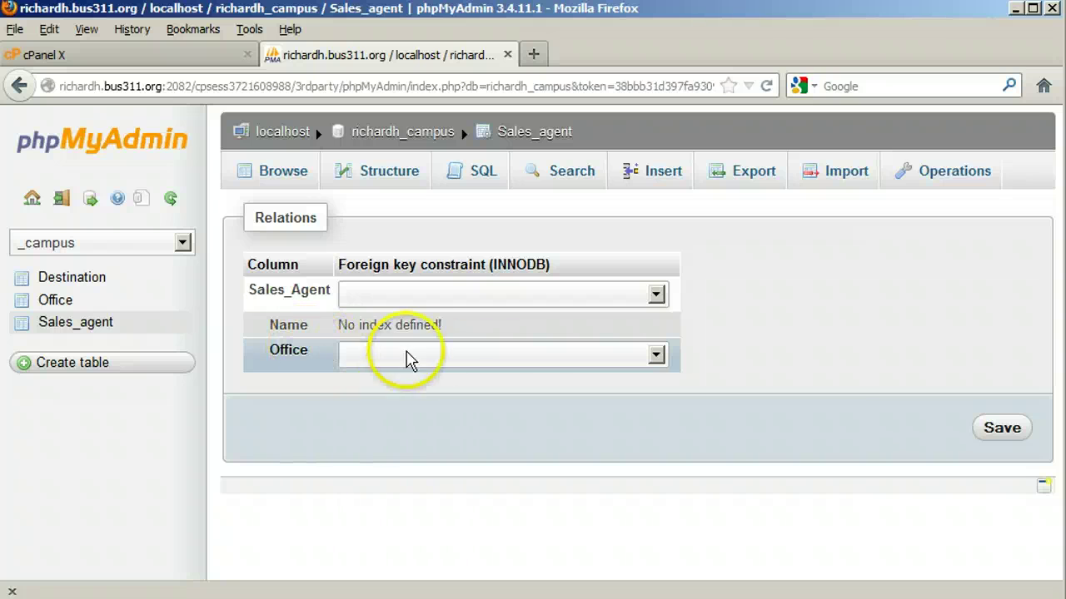
pyautogui.click(657, 357)
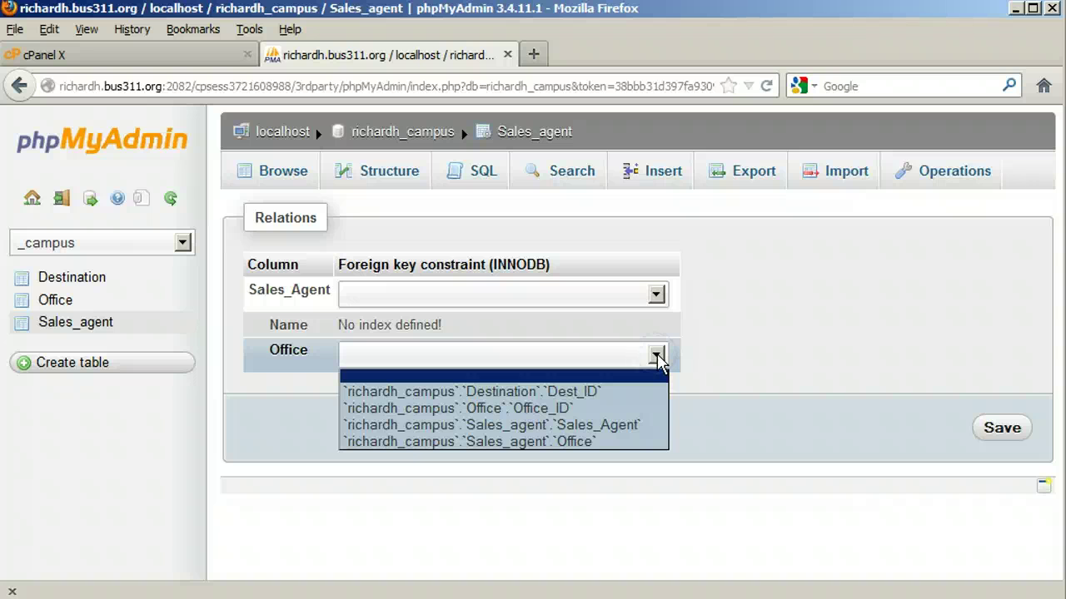
pyautogui.click(620, 409)
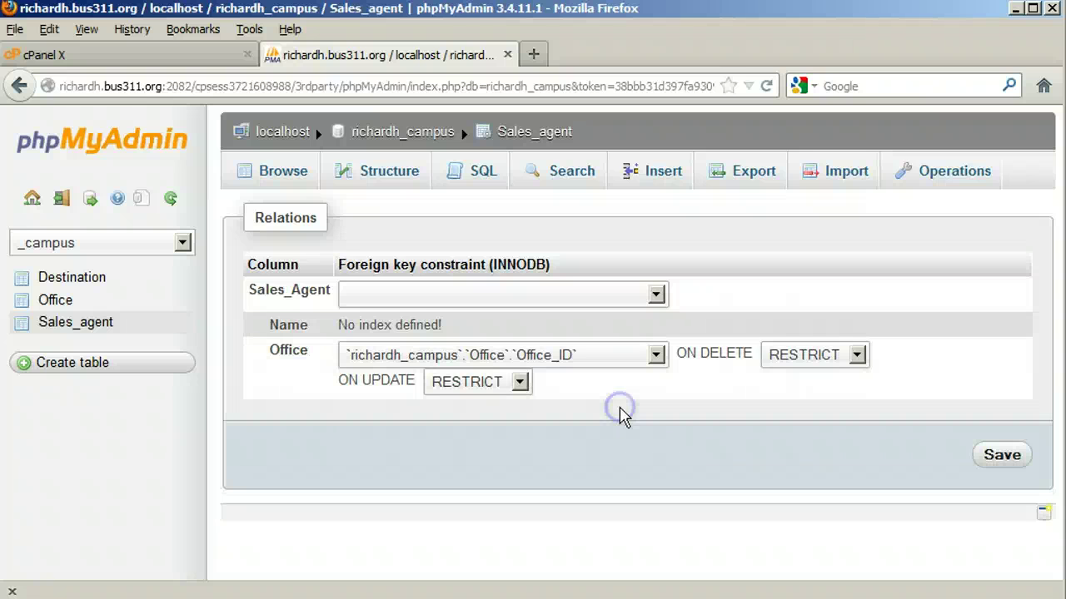
pyautogui.click(1002, 458)
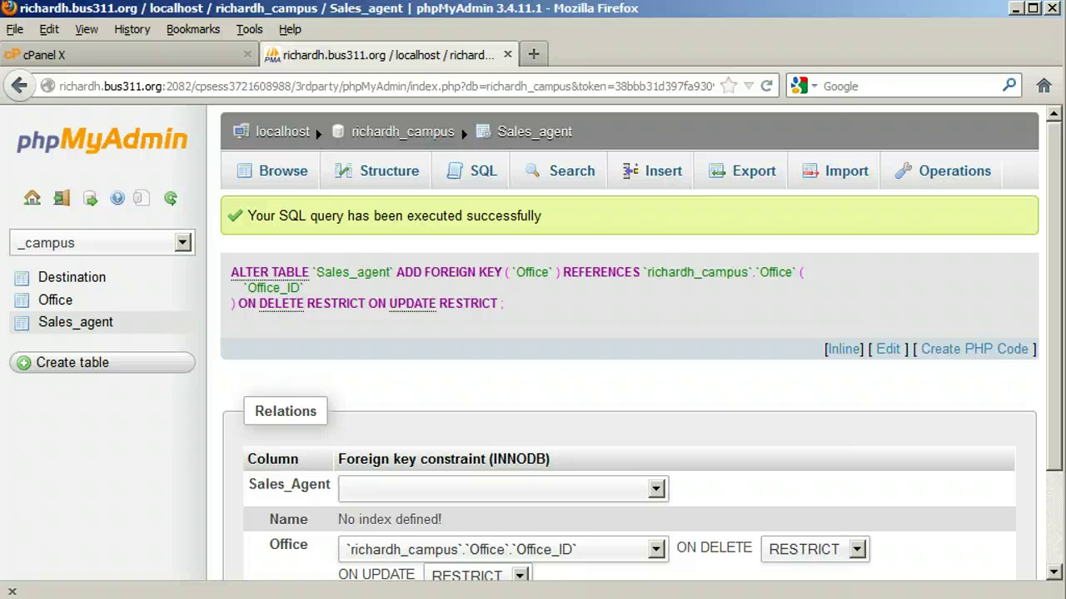
# - Browse the Sales_agent rows and follow the Office link of sales agent 10 to its related Office record
pyautogui.click(376, 172)
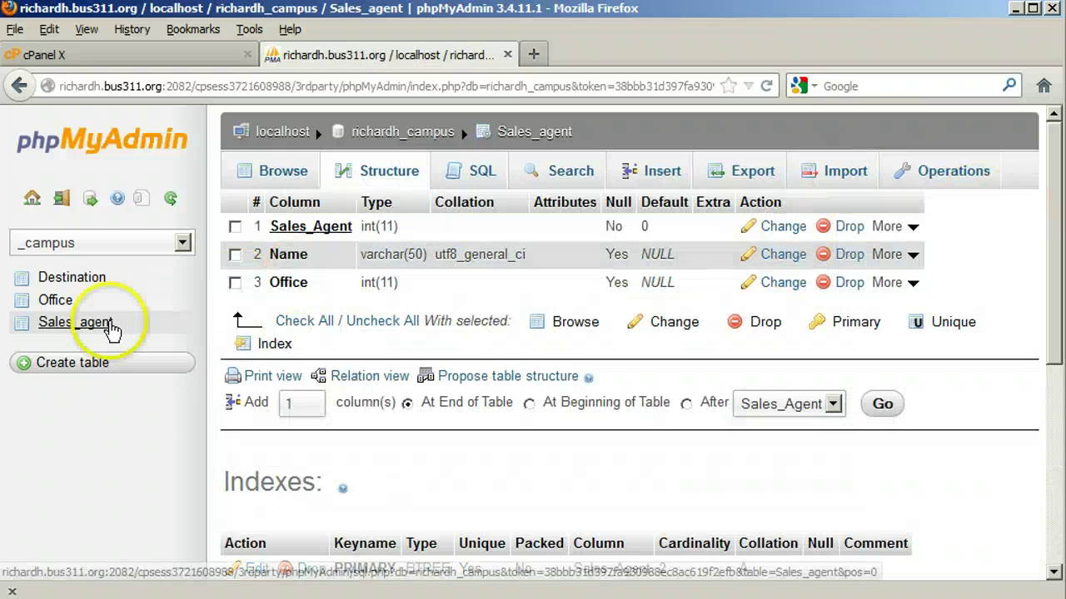
pyautogui.click(63, 323)
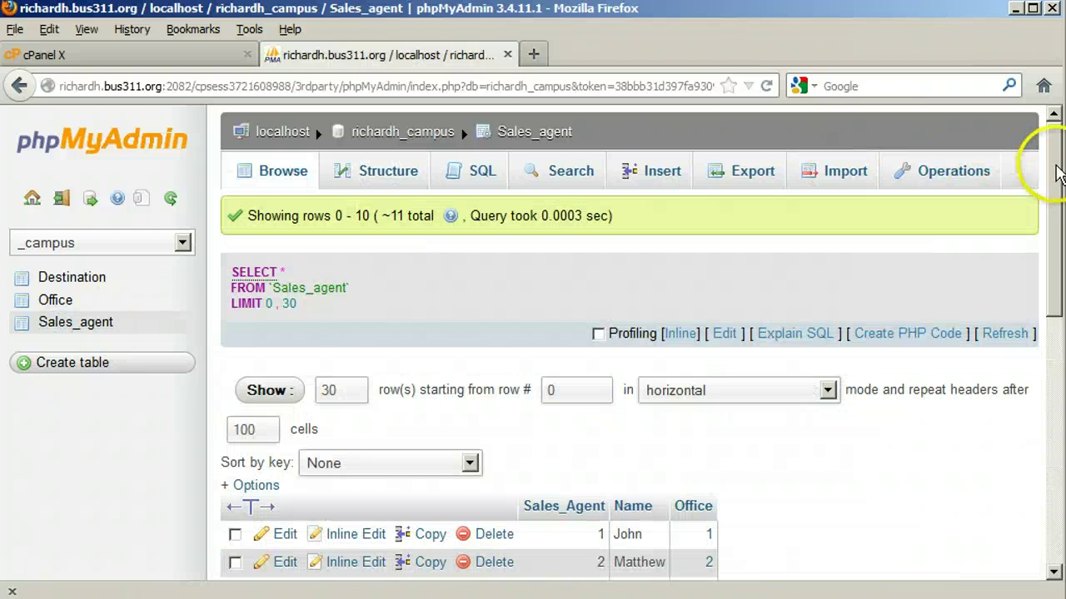
pyautogui.moveTo(1051, 225); pyautogui.dragTo(1053, 368)
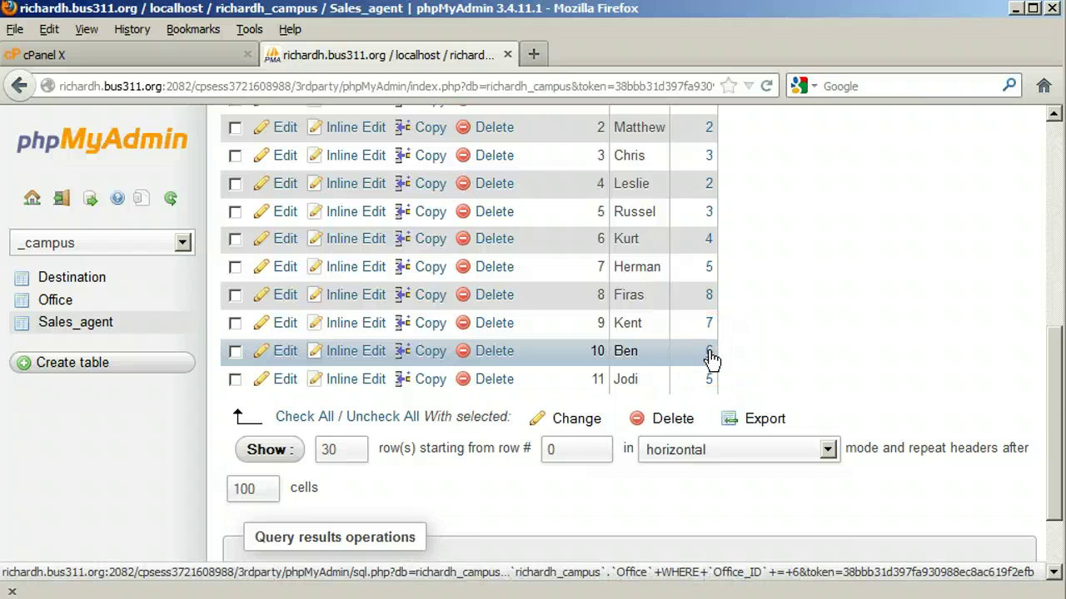
pyautogui.click(709, 353)
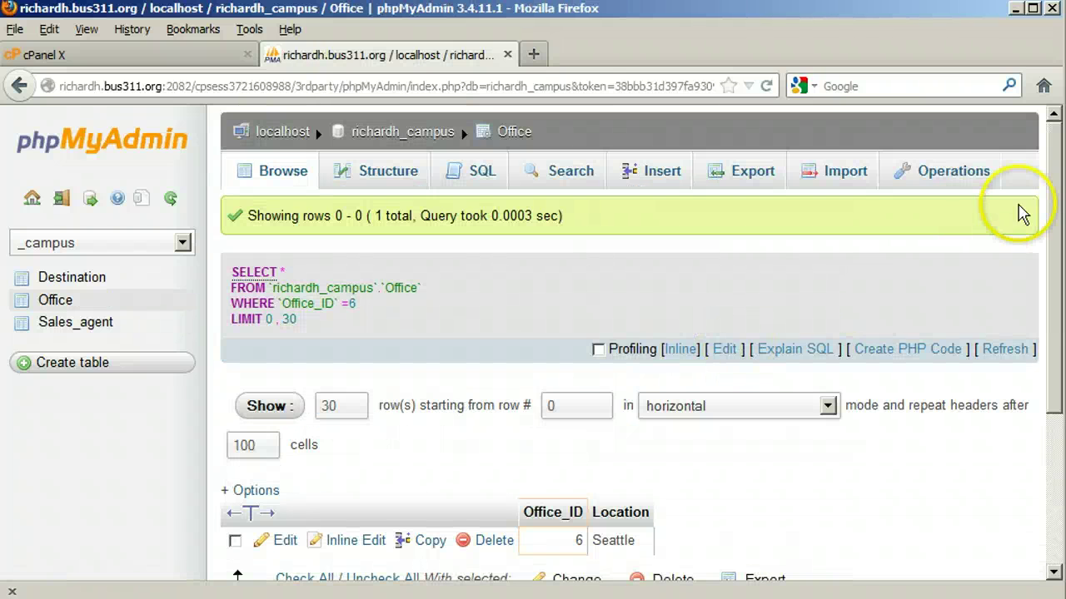
# - Try to delete the Office record with Office_ID 6 to test the foreign key constraint
pyautogui.moveTo(1051, 188); pyautogui.dragTo(1040, 328)
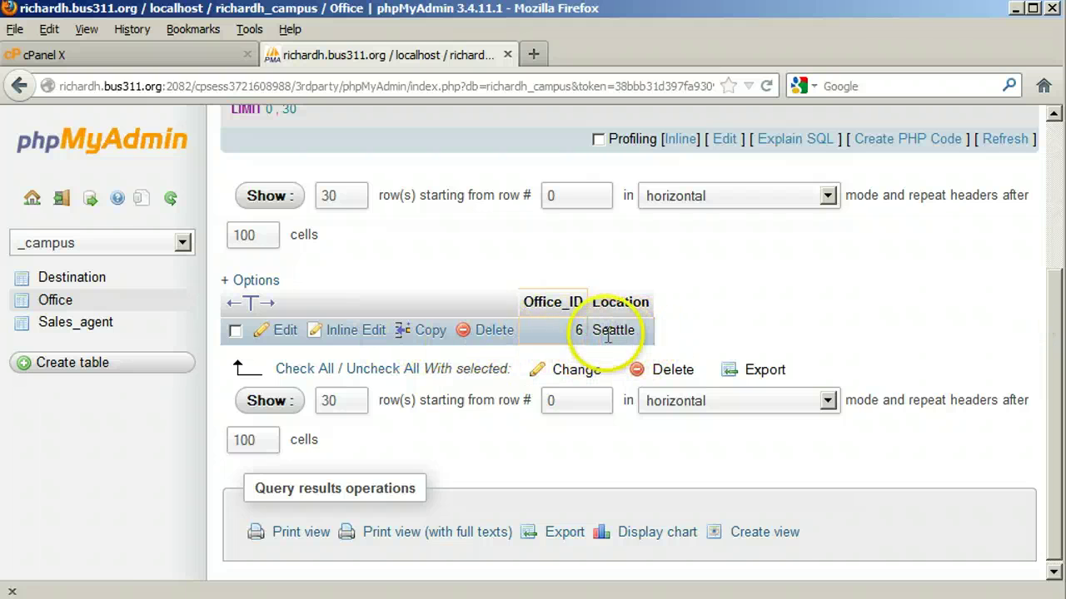
pyautogui.click(490, 331)
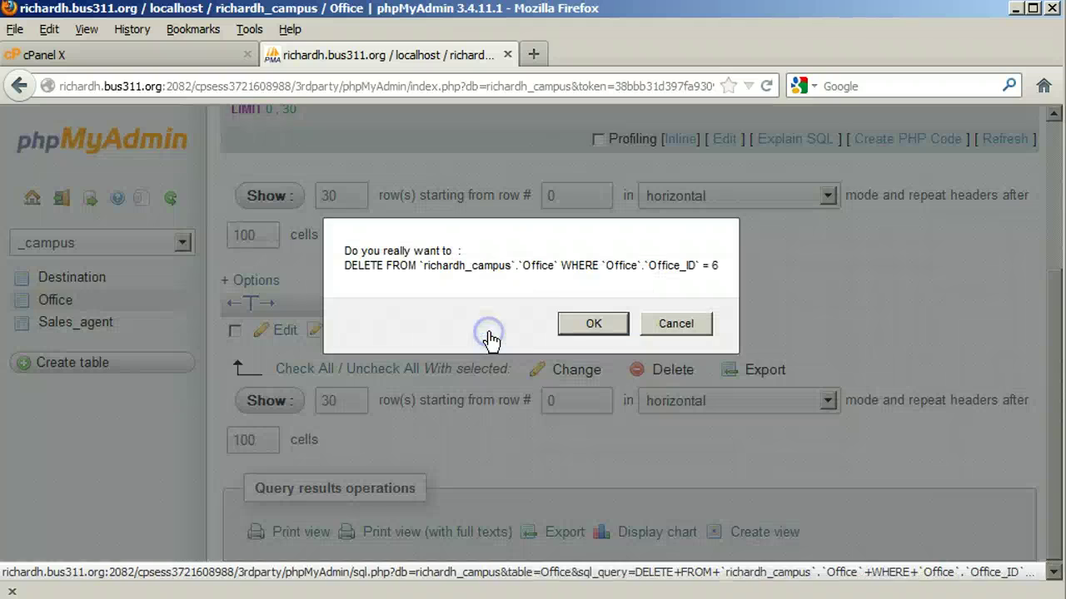
pyautogui.click(596, 325)
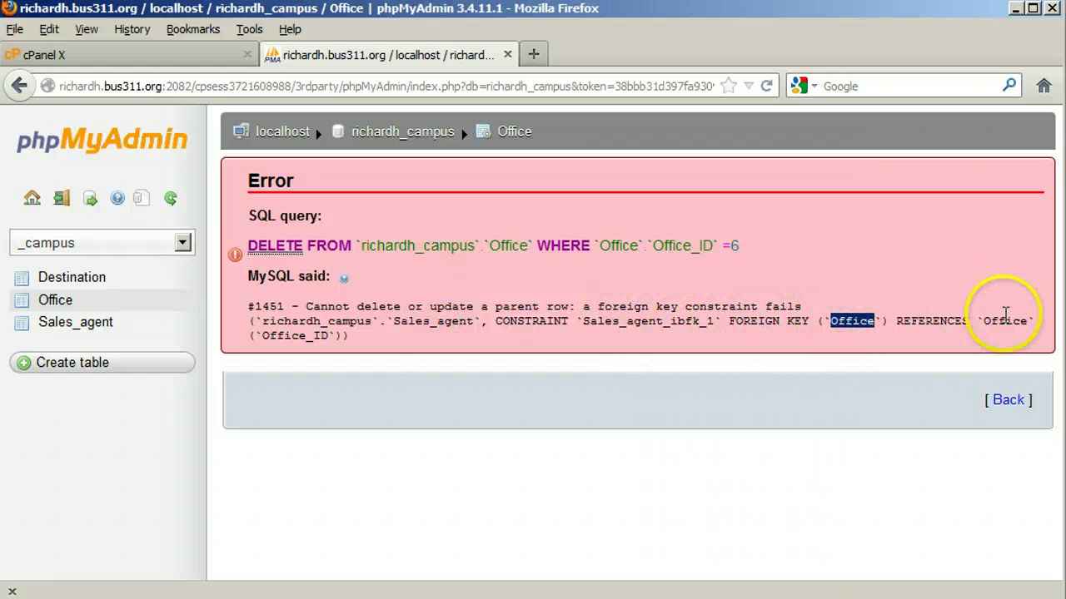
pyautogui.doubleClick(295, 336)
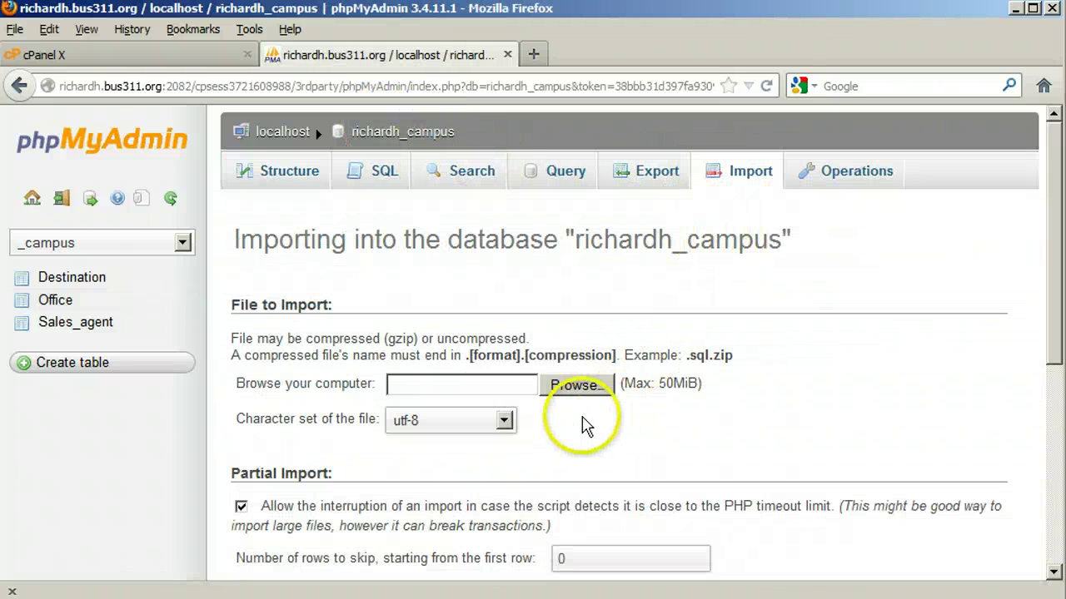
# - Import Sales.csv from the Desktop into the campus database, using the file's first line as the column names
pyautogui.click(579, 387)
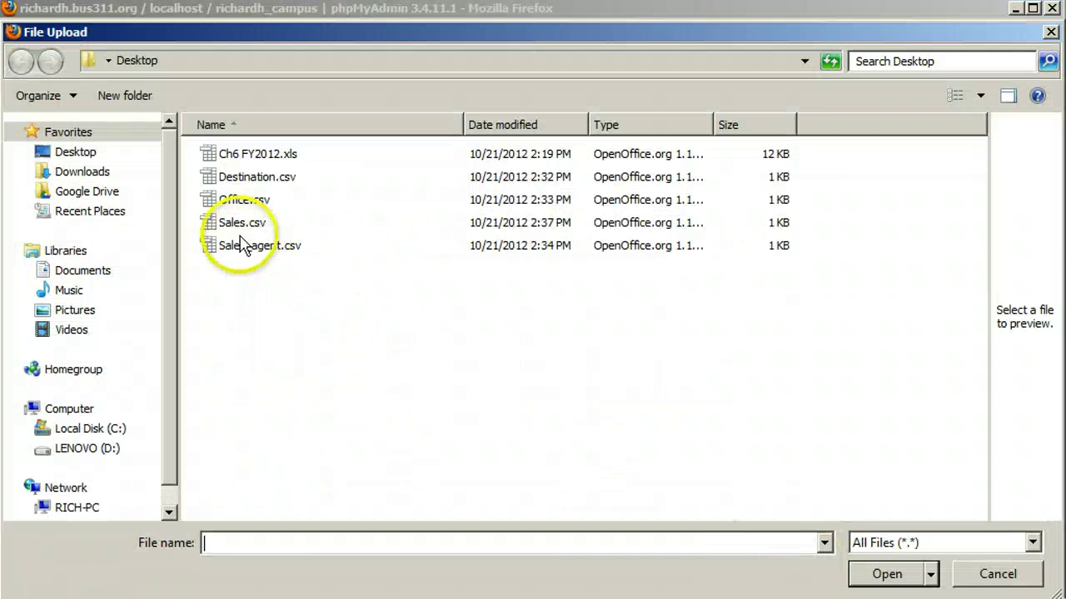
pyautogui.click(239, 223)
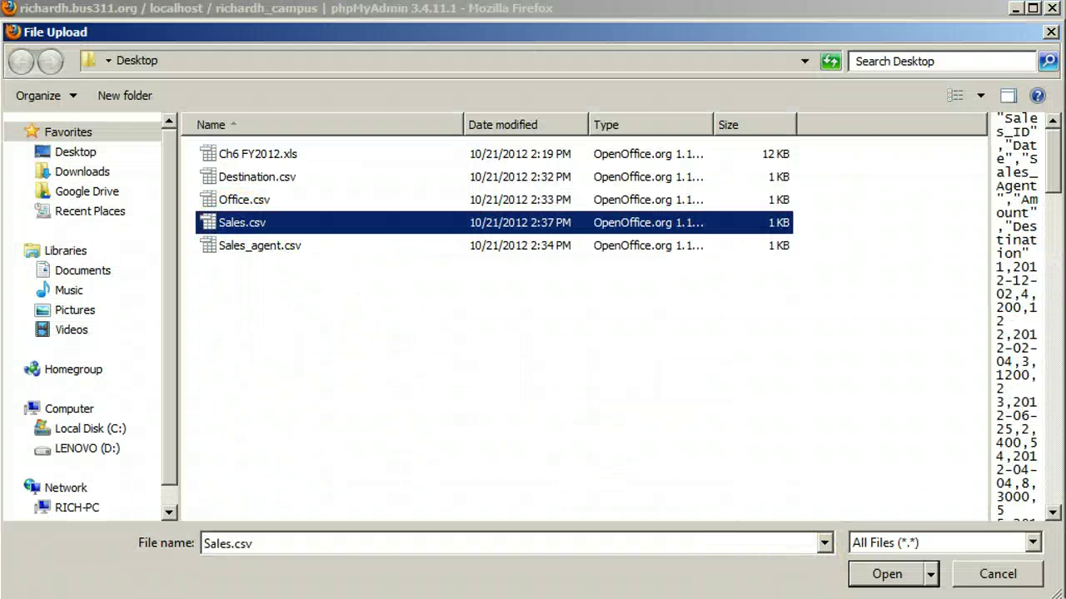
pyautogui.click(884, 574)
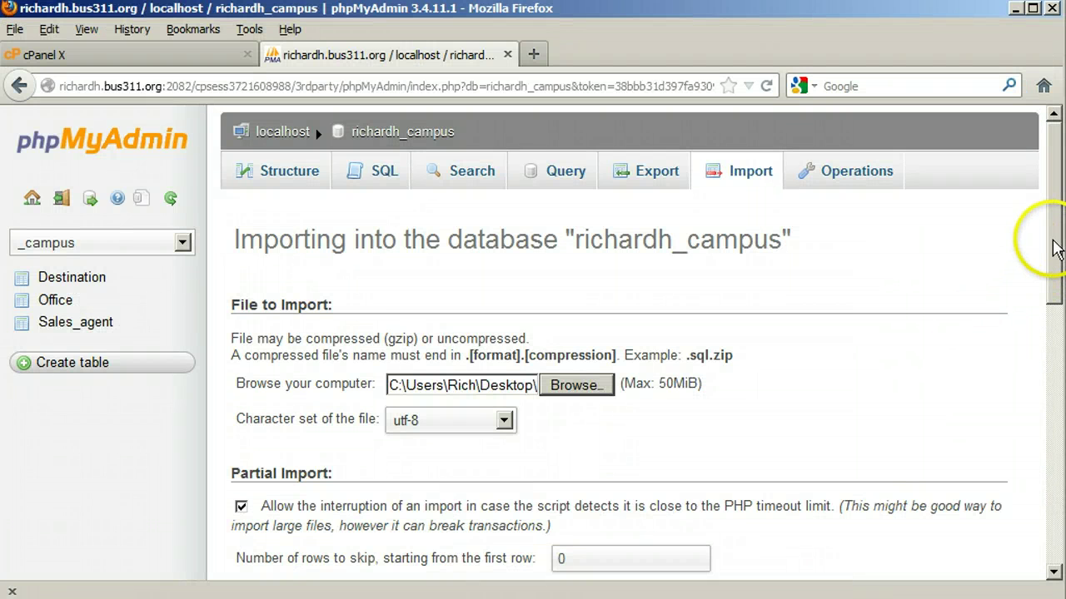
pyautogui.moveTo(1053, 296); pyautogui.dragTo(1046, 502)
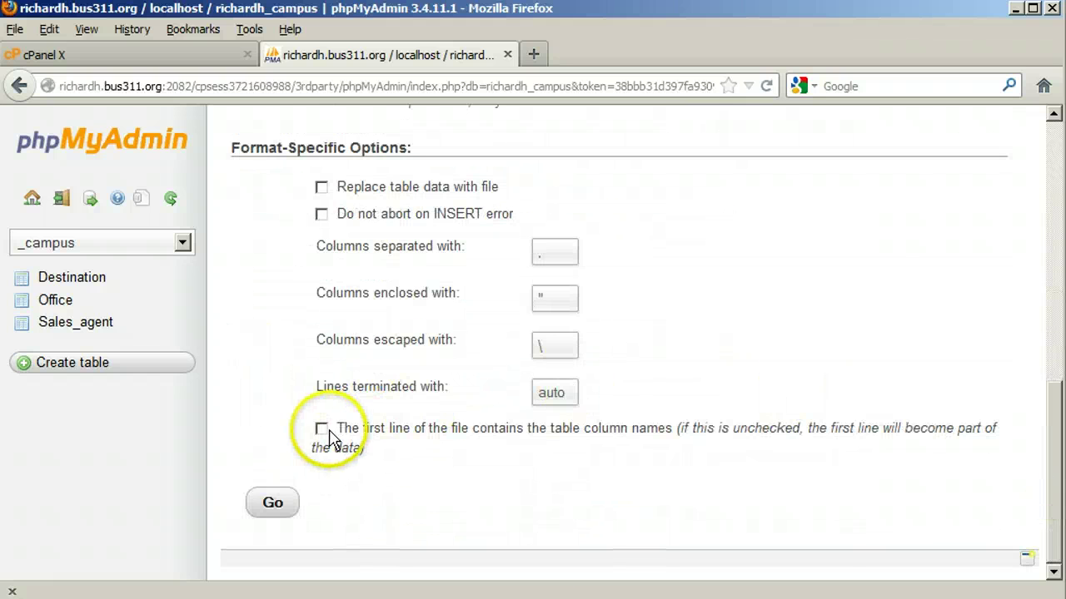
pyautogui.click(321, 428)
pyautogui.click(264, 504)
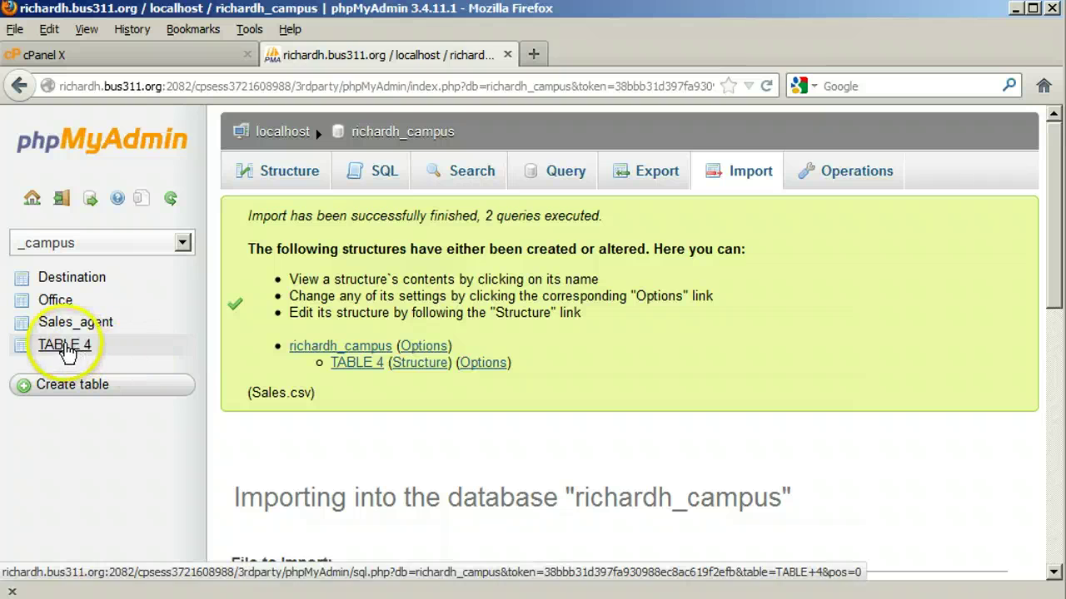
# - Set the length of the Sales_ID column in TABLE 4 to 11 and save the column change
pyautogui.click(71, 346)
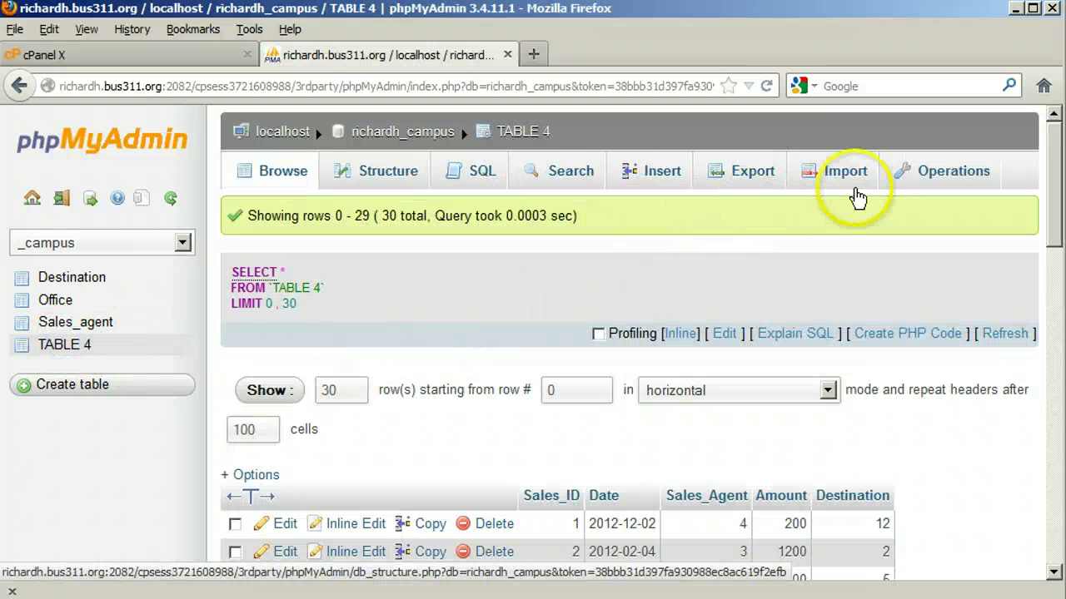
pyautogui.click(410, 175)
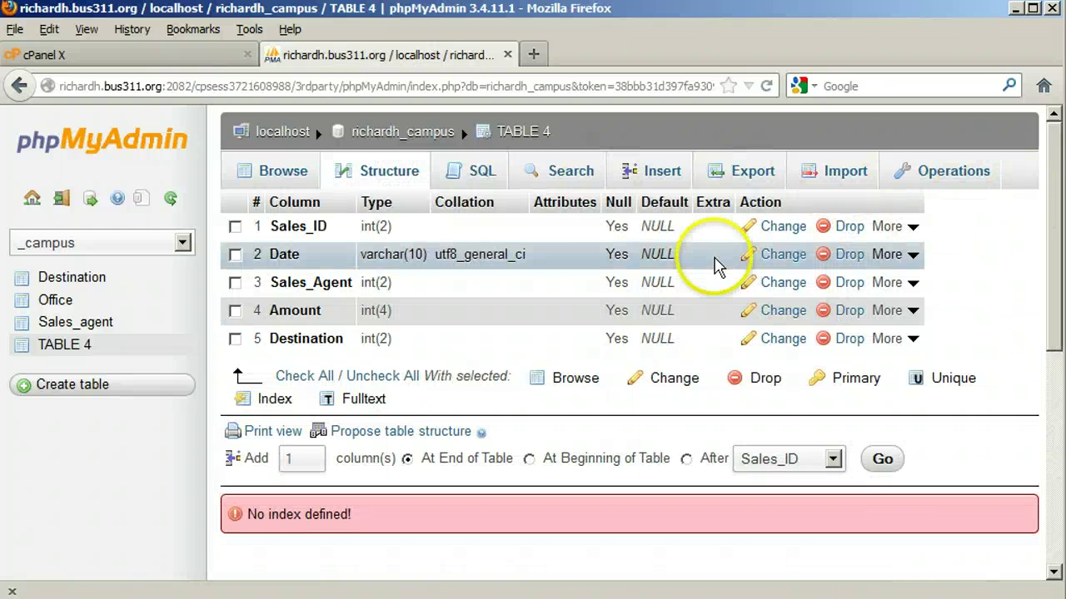
pyautogui.click(778, 228)
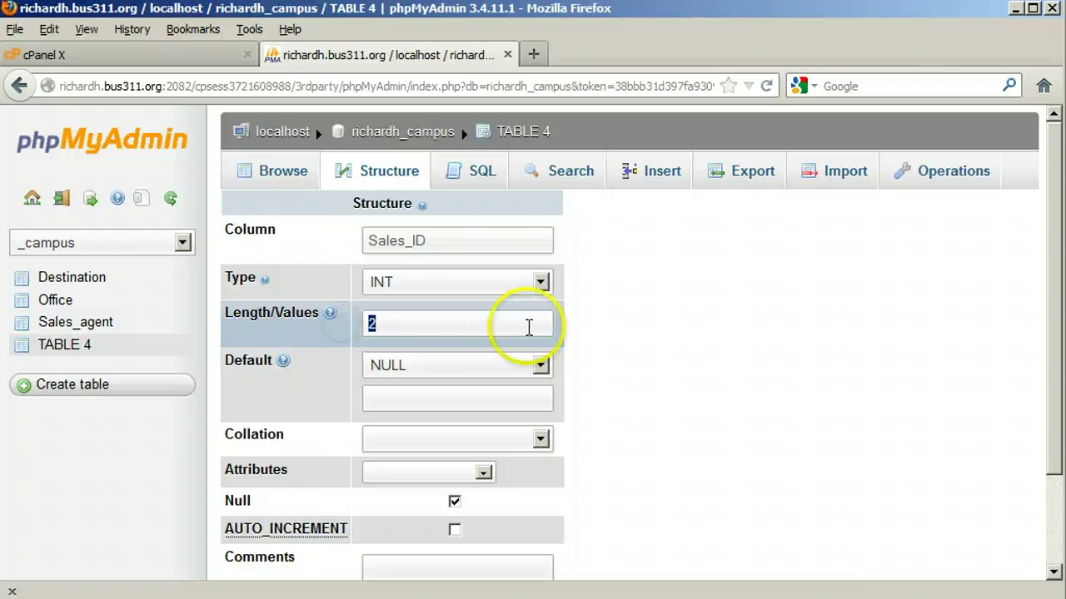
pyautogui.write('11')
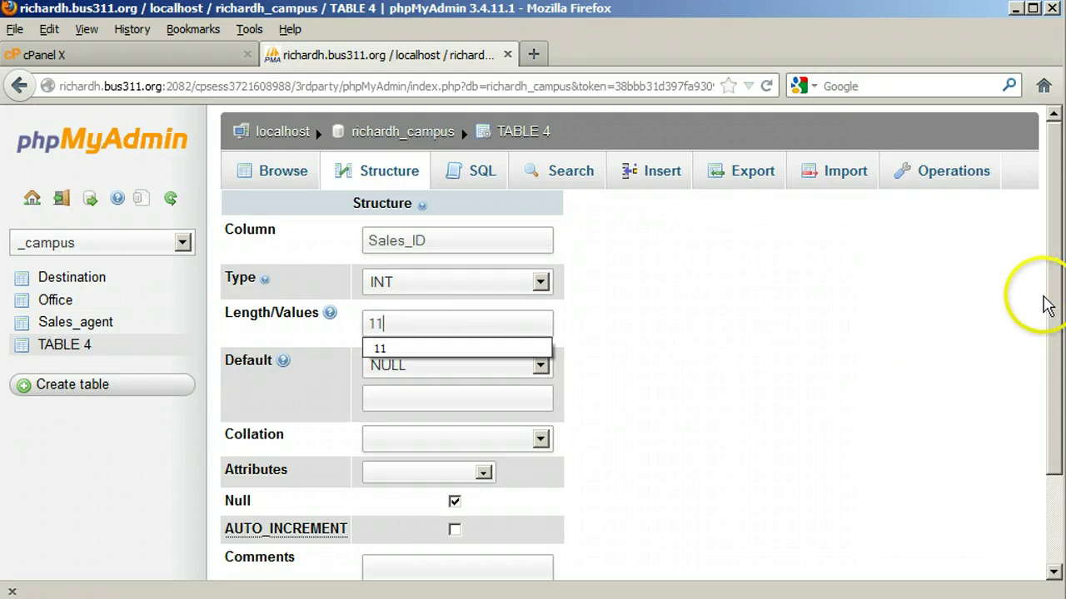
pyautogui.press('Return')
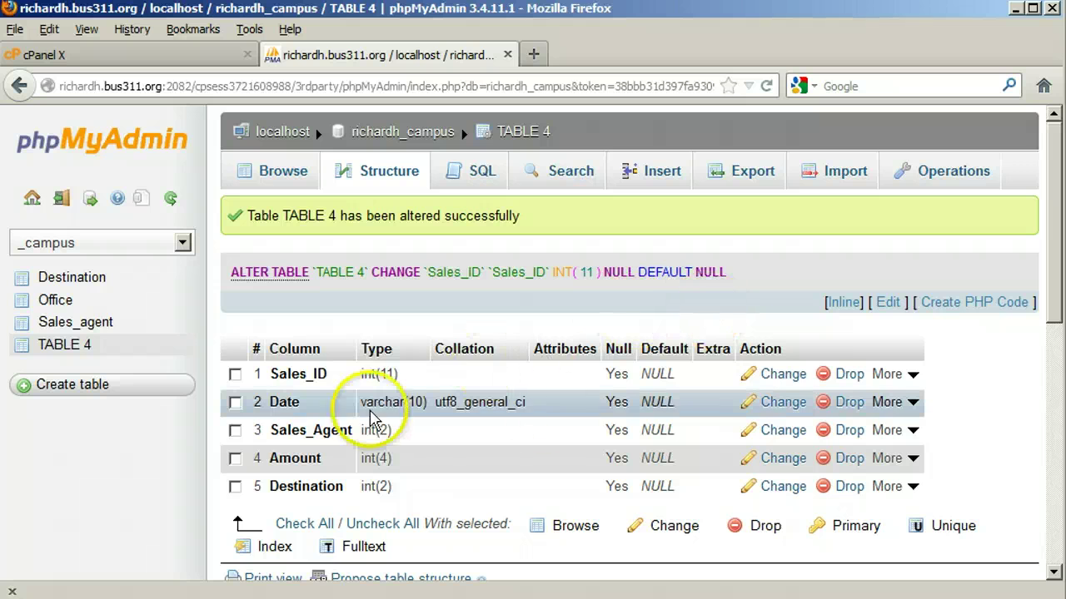
# - Change the type of TABLE 4's Date column to DATE and save the column change
pyautogui.click(783, 402)
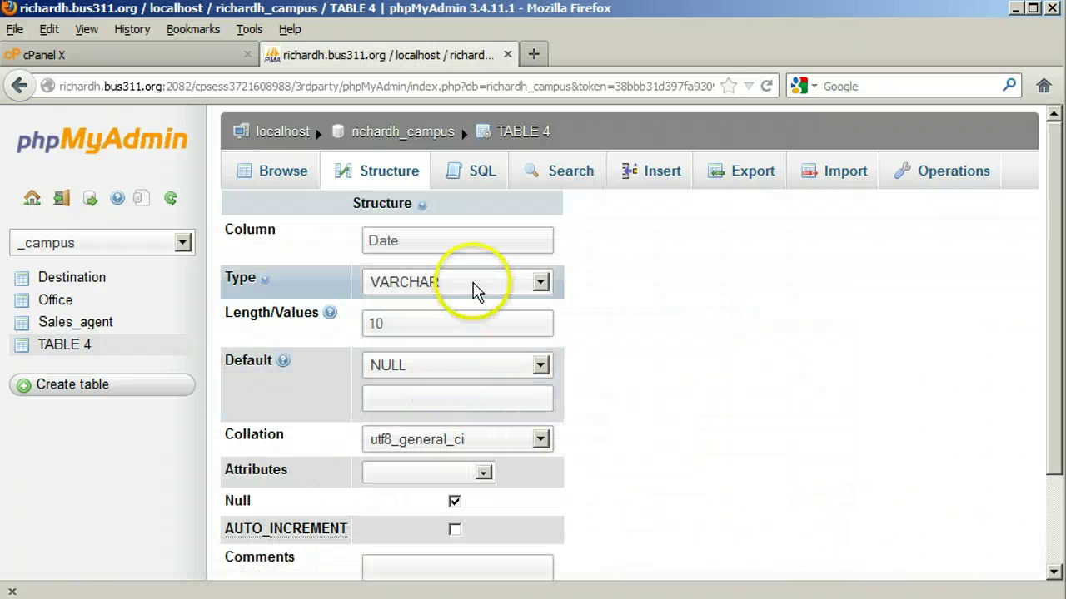
pyautogui.click(473, 283)
pyautogui.click(478, 507)
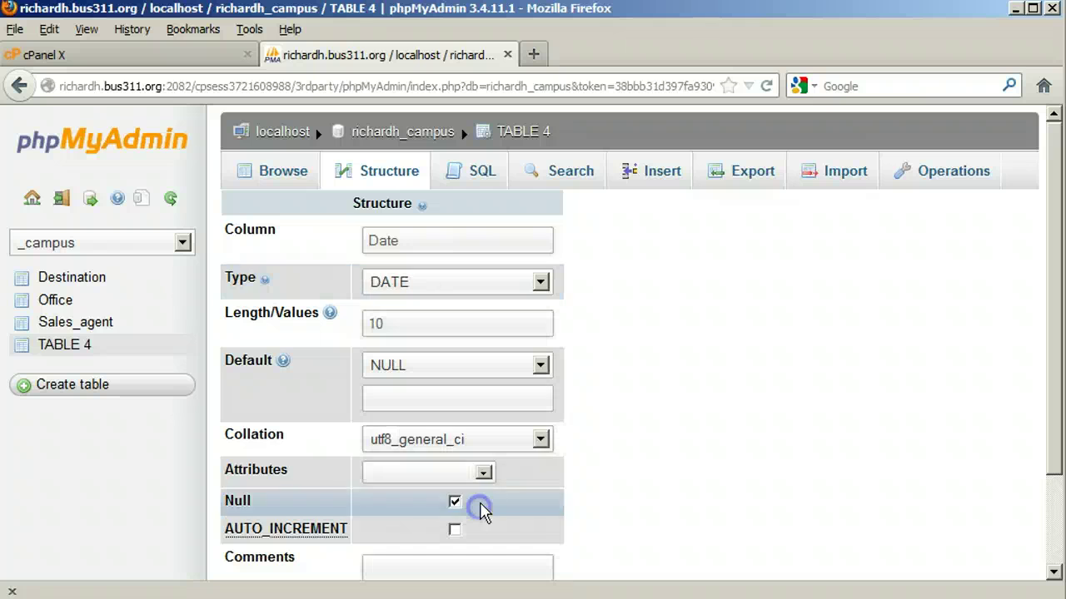
pyautogui.moveTo(1061, 371); pyautogui.dragTo(1041, 444)
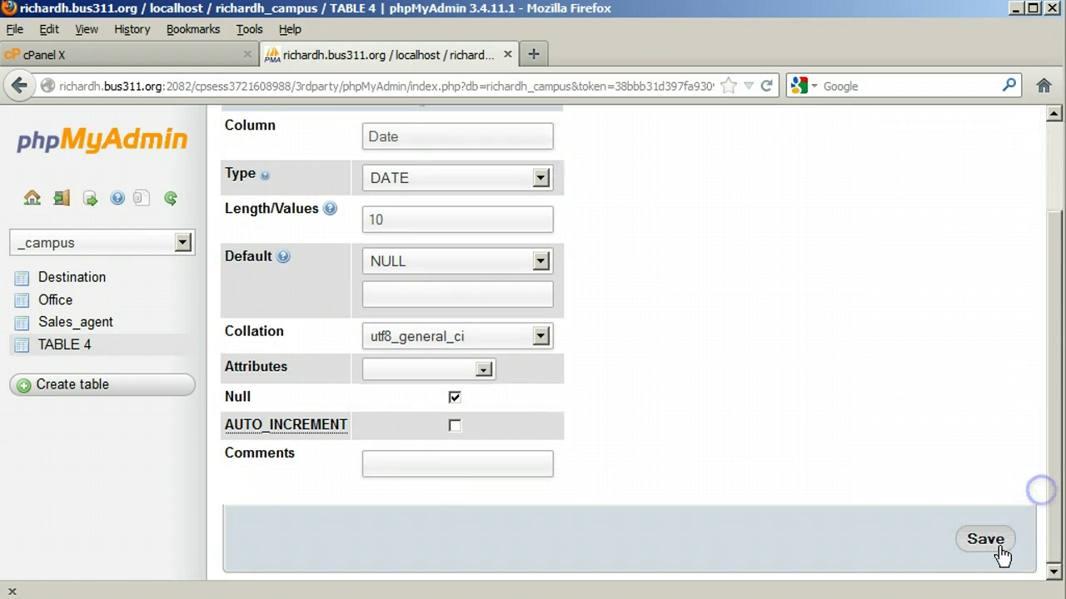
pyautogui.click(985, 539)
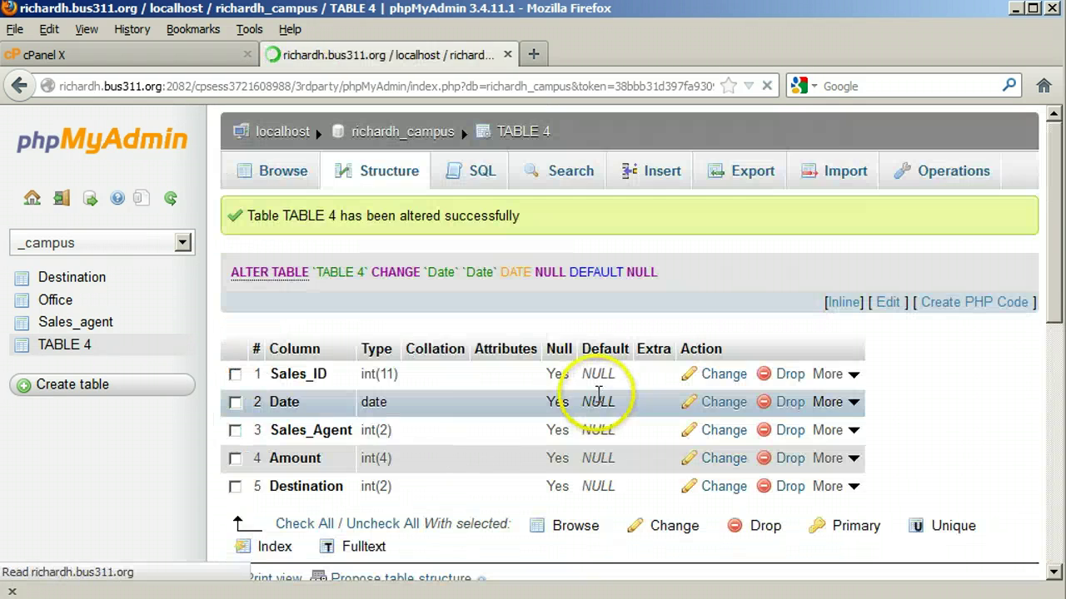
# - Set the length of the Sales_Agent column in TABLE 4 to 11 and save the column change
pyautogui.click(735, 433)
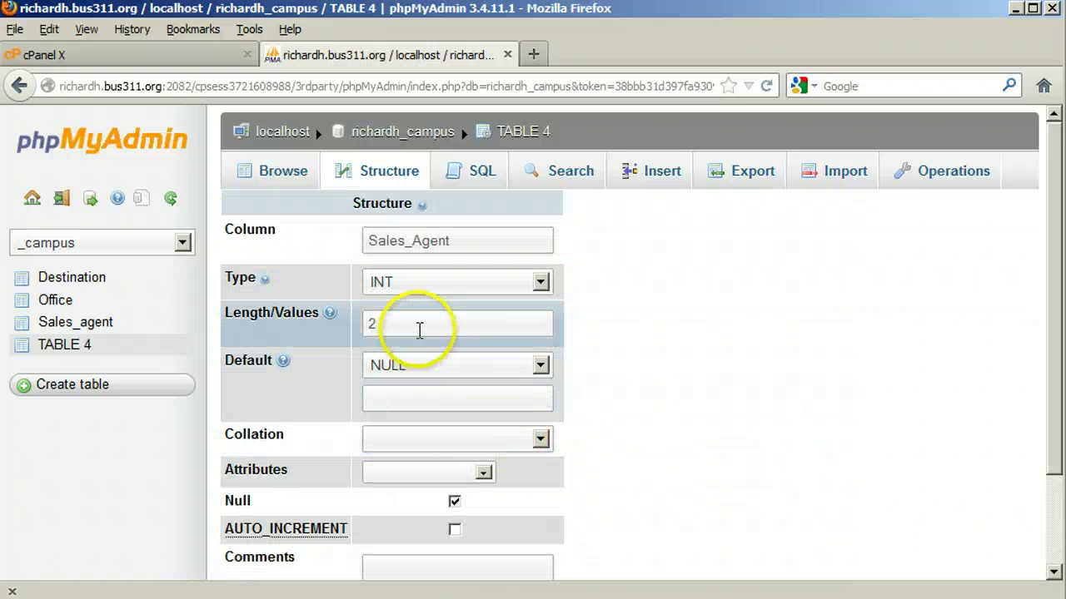
pyautogui.write('11')
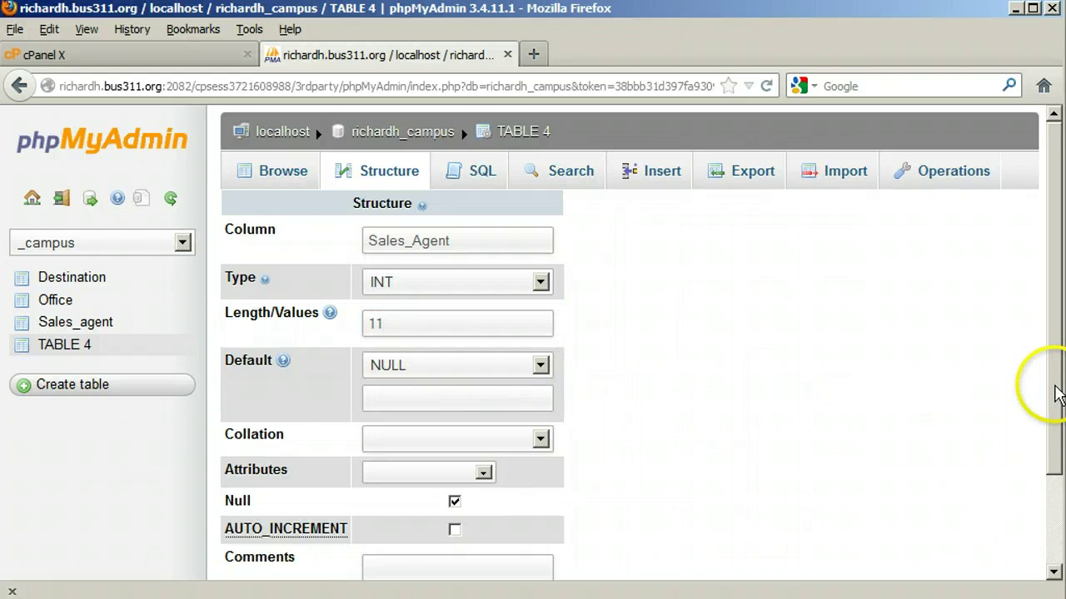
pyautogui.moveTo(1054, 383); pyautogui.dragTo(1054, 469)
pyautogui.click(985, 540)
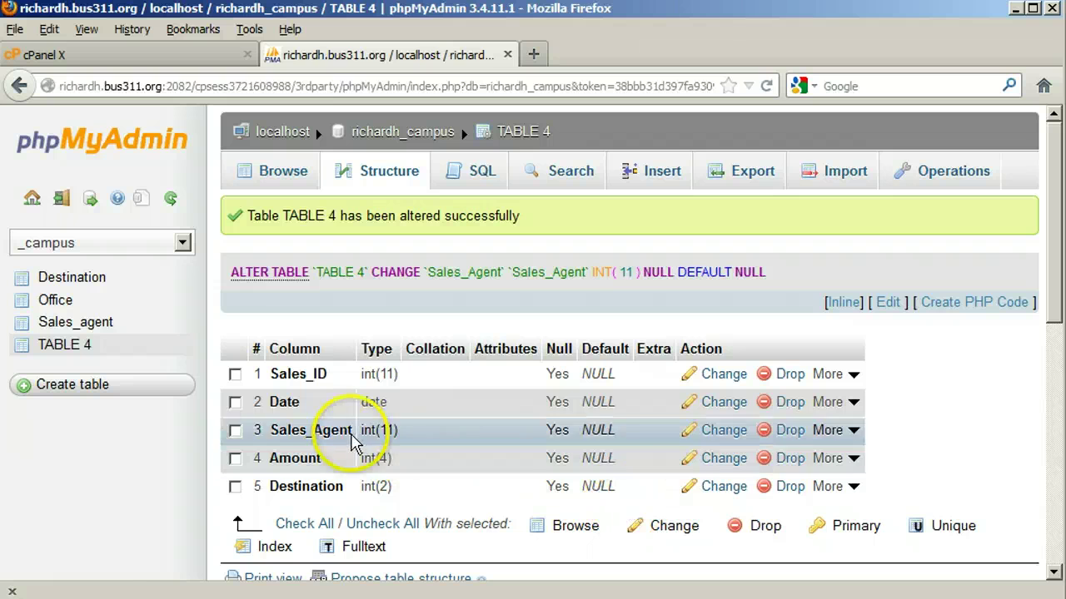
# - Change TABLE 4's Amount column to type DECIMAL with length 9,2 and save the column change
pyautogui.click(718, 458)
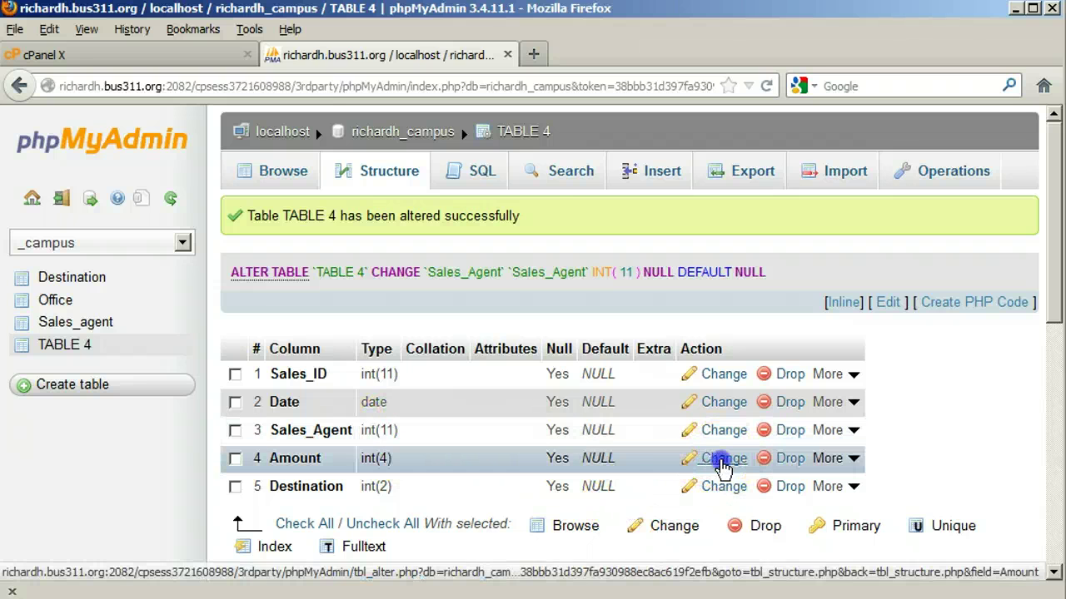
pyautogui.click(451, 286)
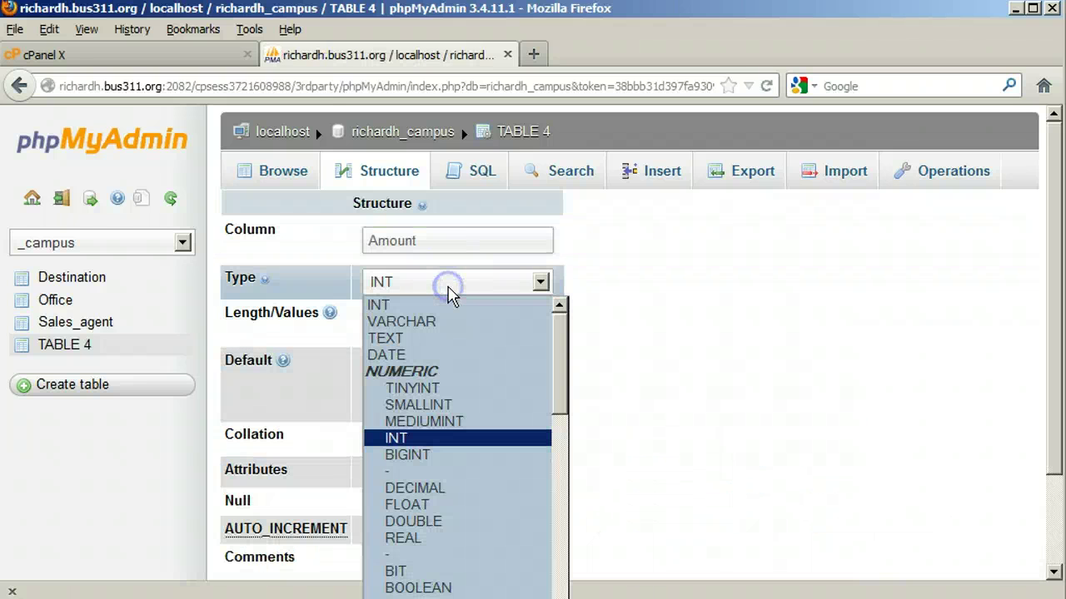
pyautogui.click(415, 488)
pyautogui.doubleClick(452, 325)
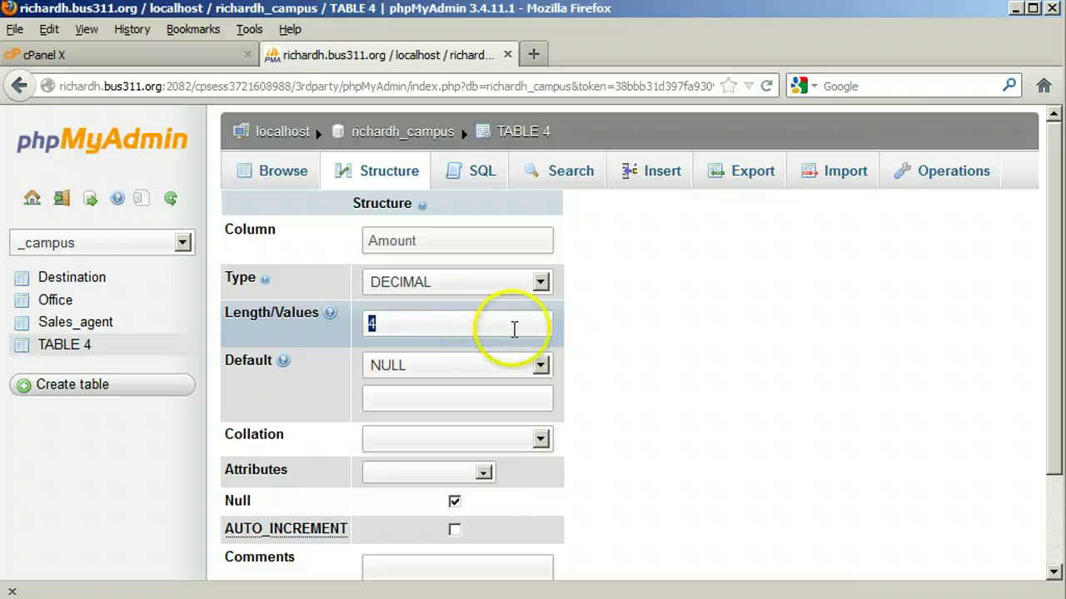
pyautogui.write('9')
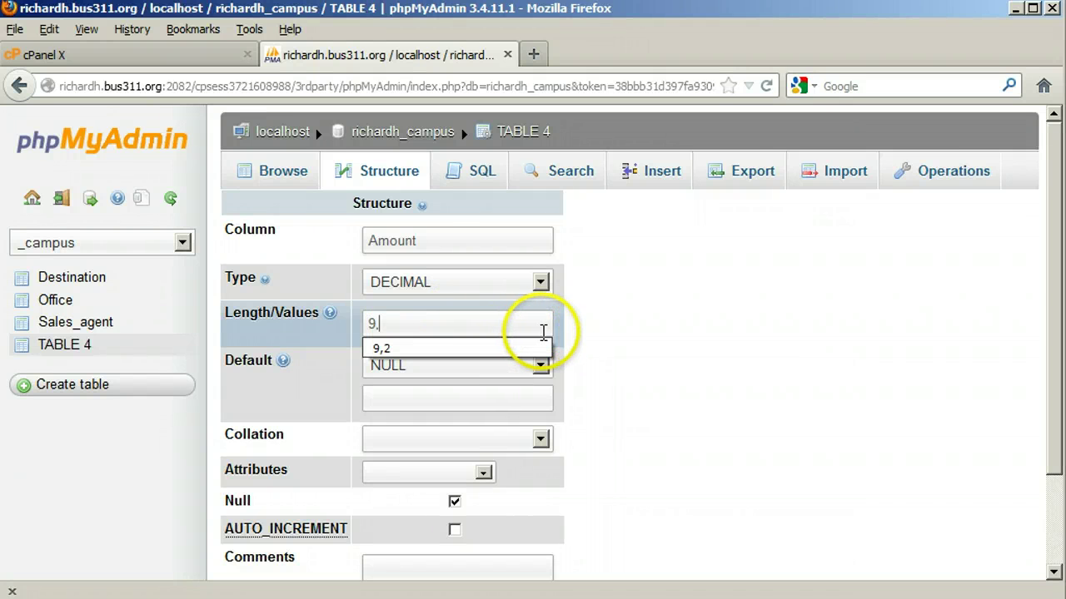
pyautogui.write(',2')
pyautogui.click(614, 348)
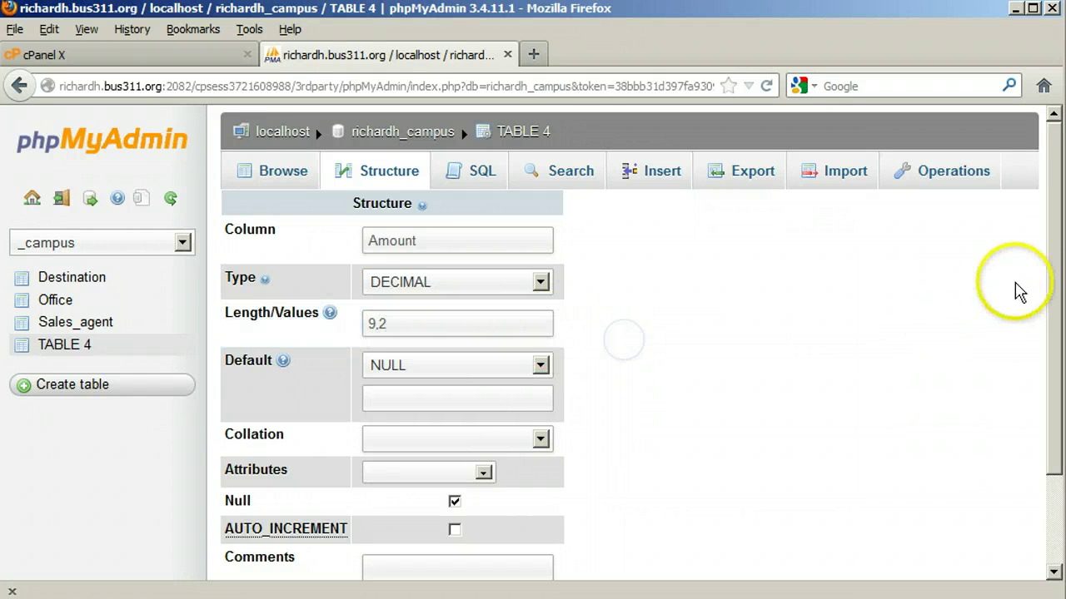
pyautogui.moveTo(1056, 274); pyautogui.dragTo(1049, 374)
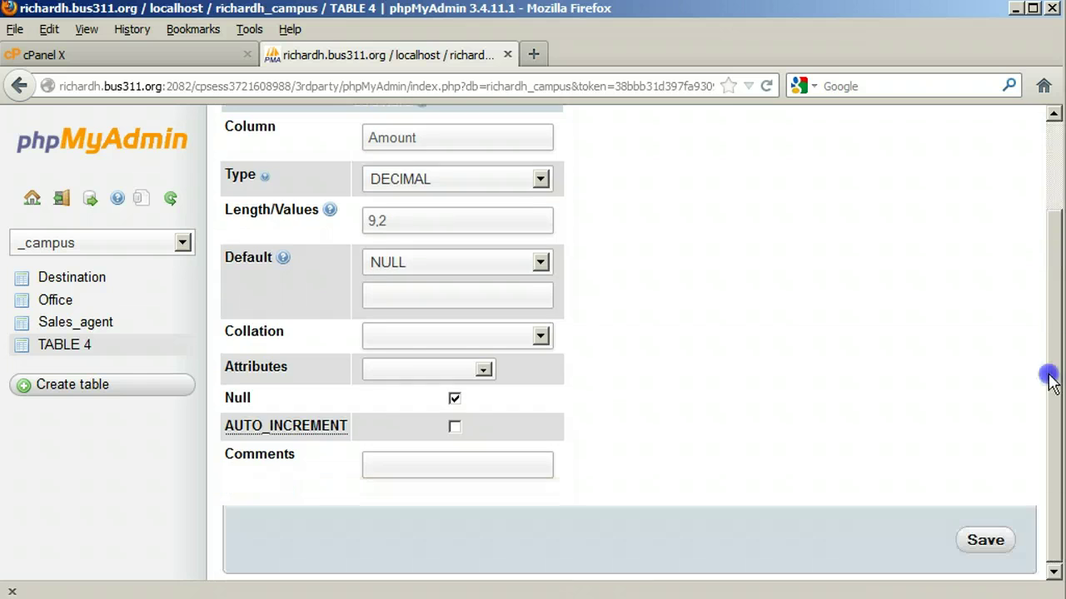
pyautogui.click(986, 540)
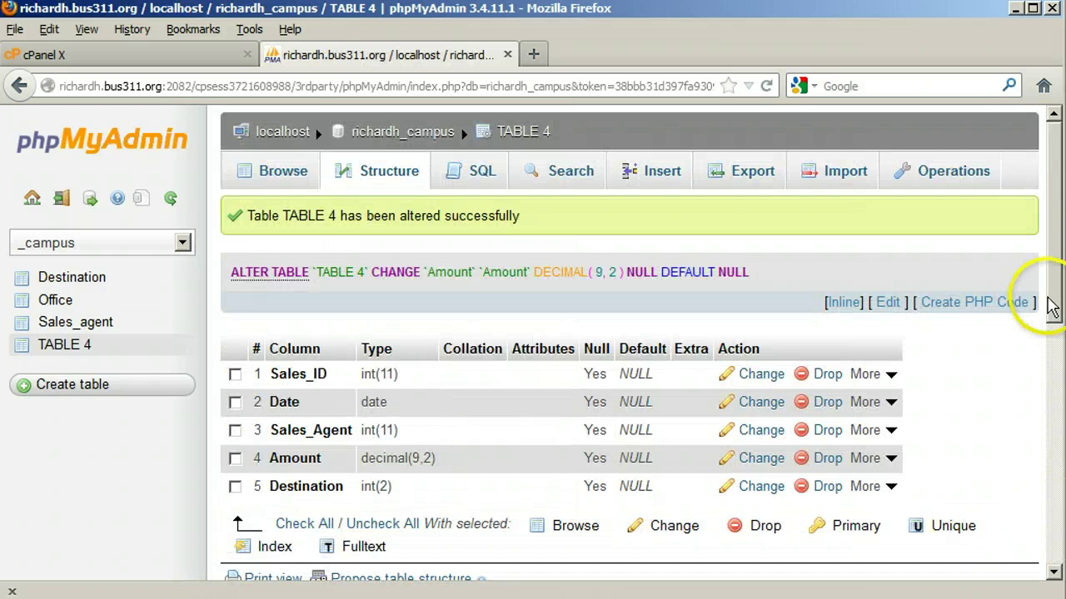
# - Set the length of the Destination column in TABLE 4 to 11 and save the column change
pyautogui.moveTo(1050, 301); pyautogui.dragTo(1049, 317)
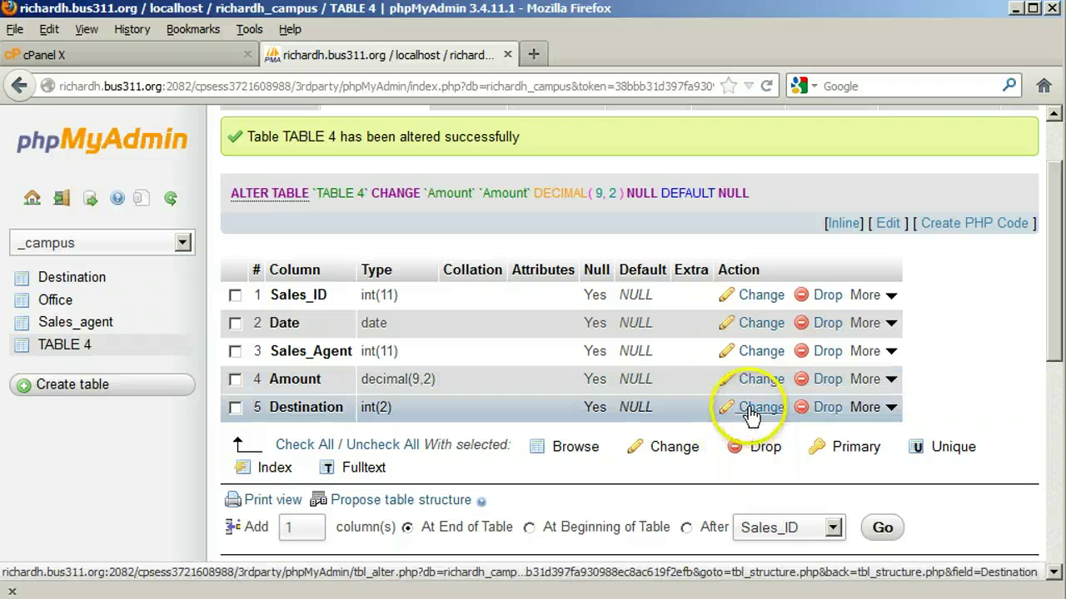
pyautogui.click(738, 486)
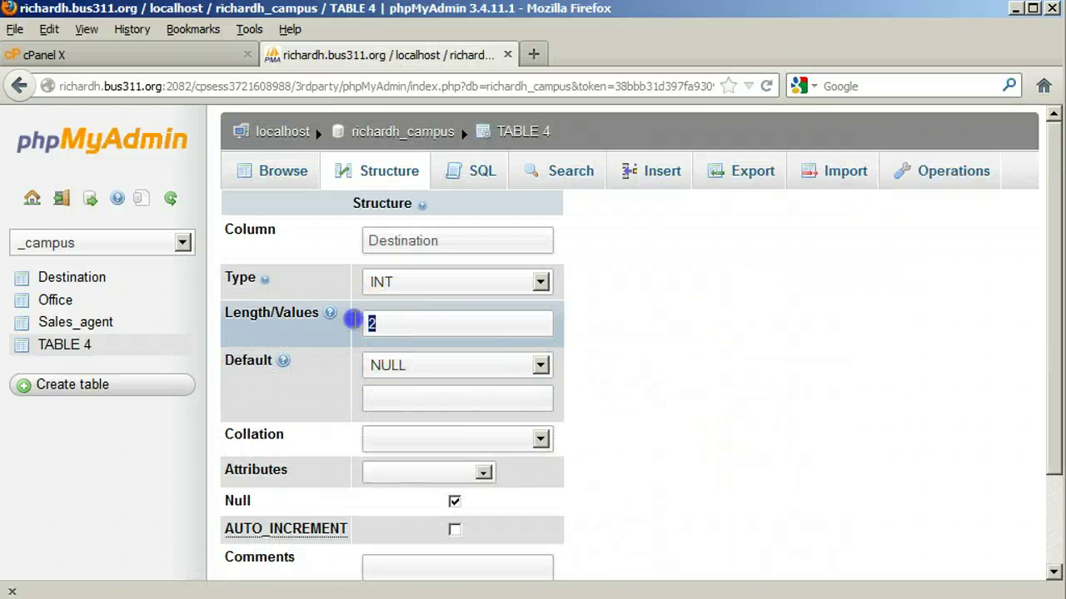
pyautogui.write('11')
pyautogui.click(735, 352)
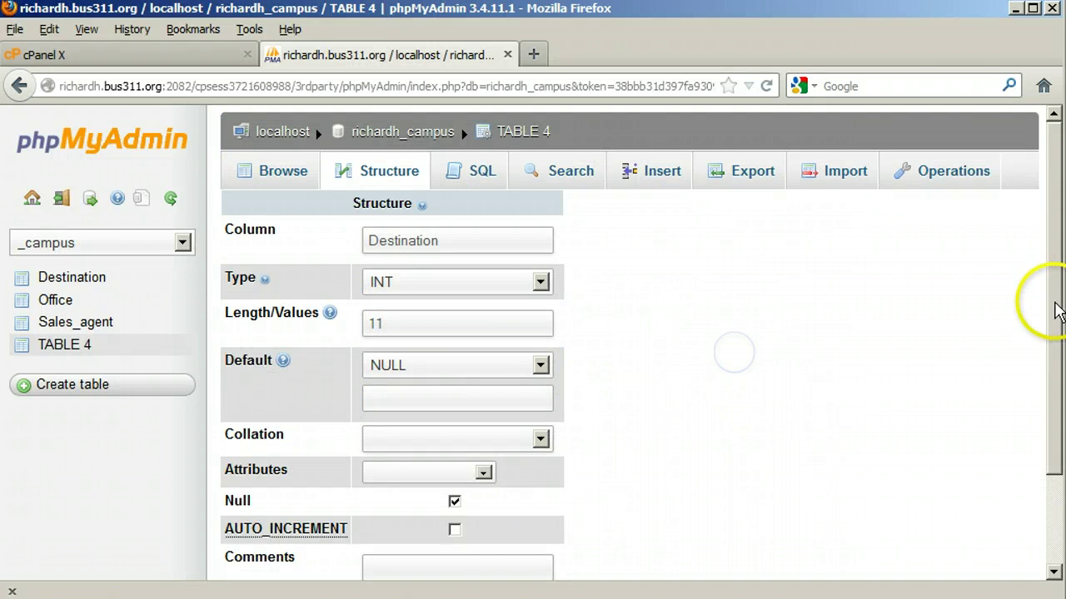
pyautogui.moveTo(1054, 310); pyautogui.dragTo(1054, 452)
pyautogui.click(982, 539)
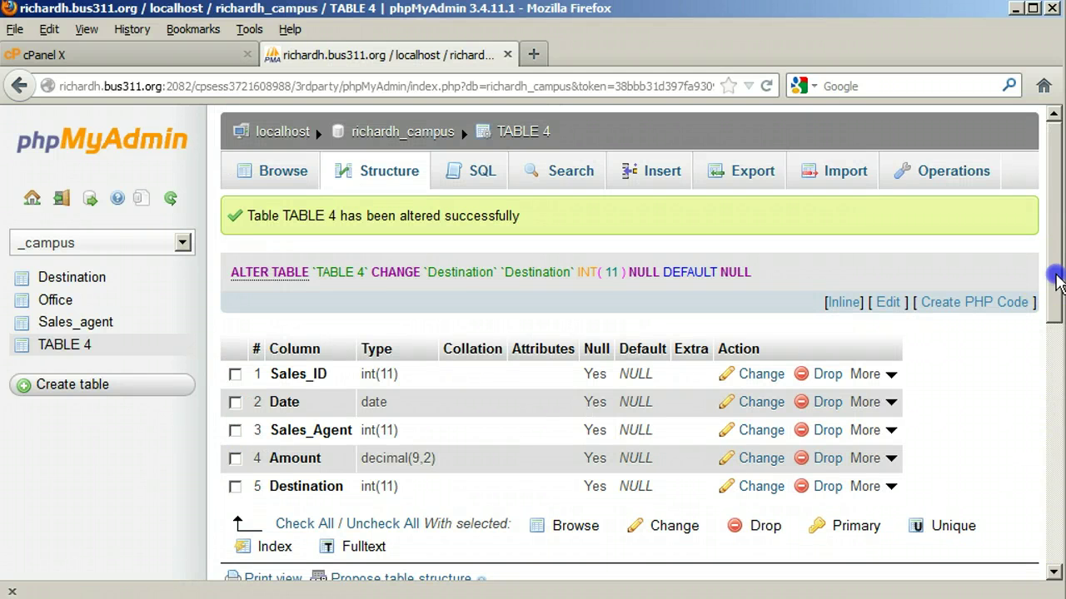
# - Make the Sales_ID column the primary key of TABLE 4
pyautogui.moveTo(1055, 281); pyautogui.dragTo(1029, 374)
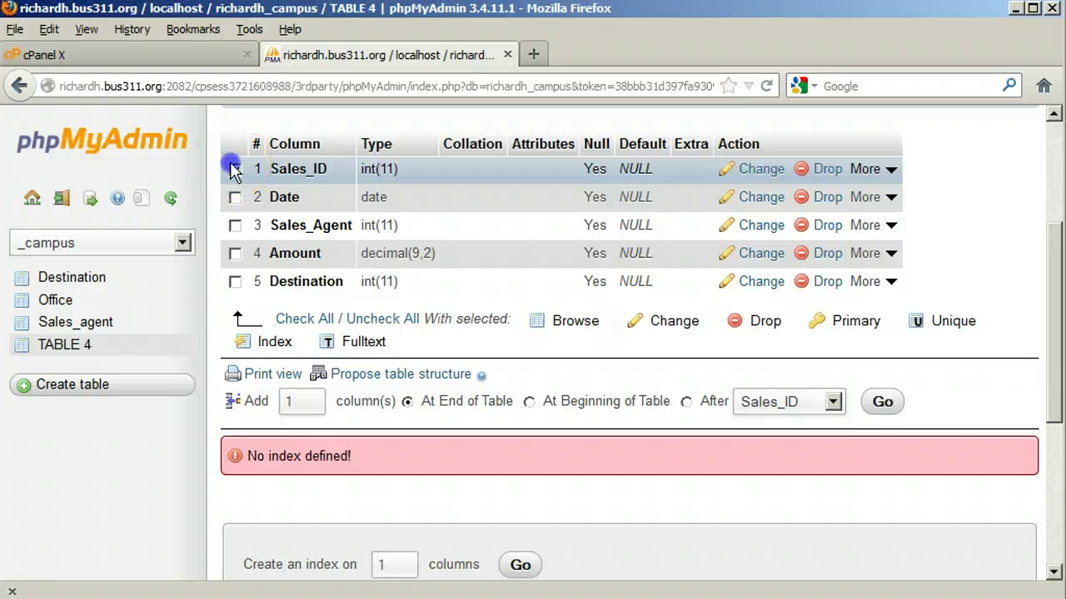
pyautogui.click(844, 321)
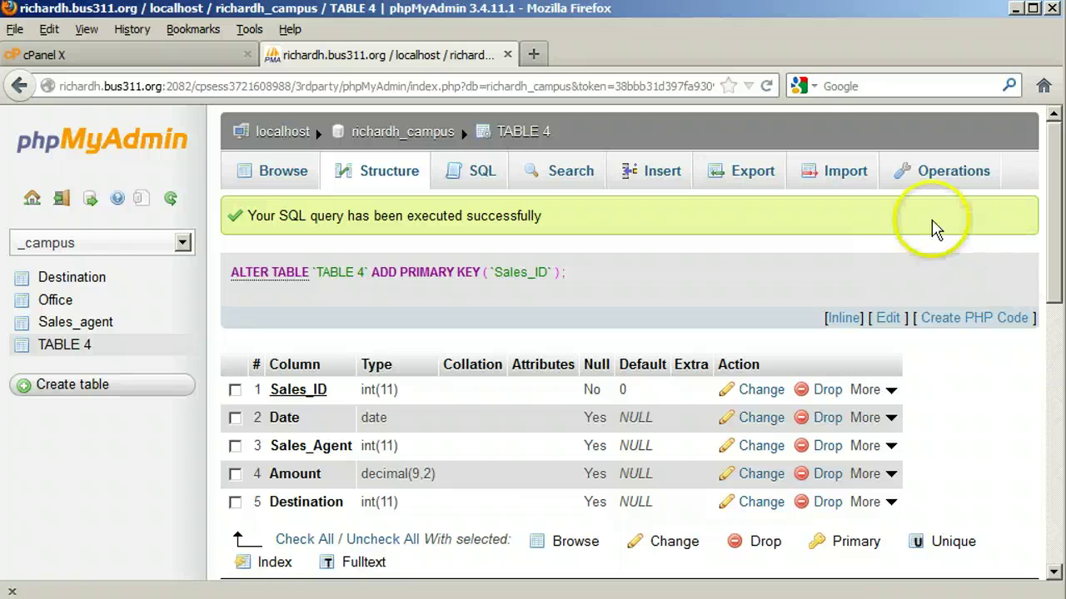
# - Rename TABLE 4 to Sales, change its storage engine to InnoDB, and apply the table options
pyautogui.click(940, 173)
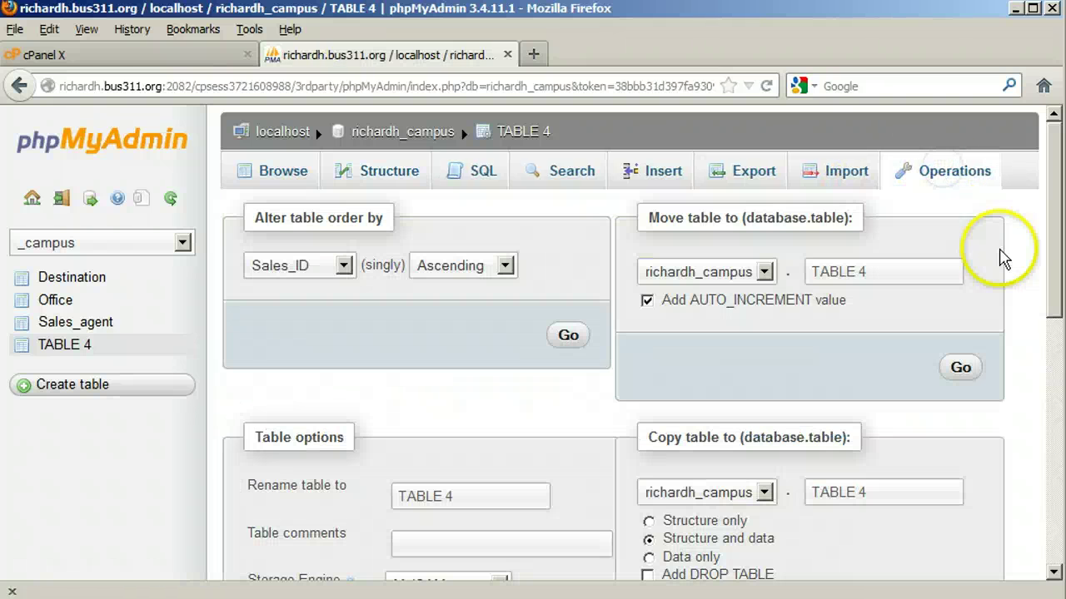
pyautogui.moveTo(1054, 225); pyautogui.dragTo(1051, 309)
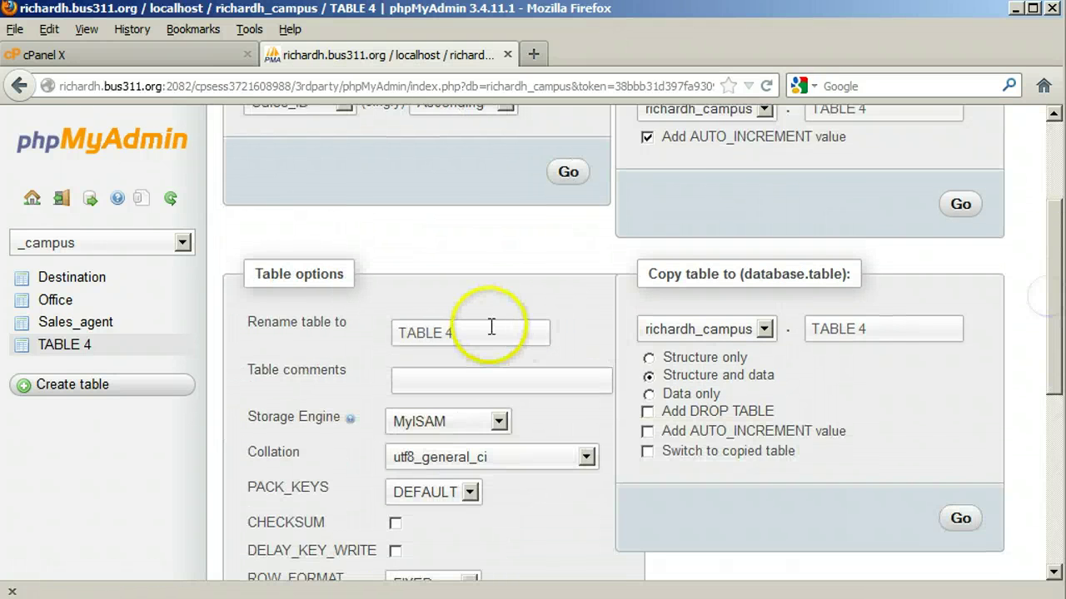
pyautogui.tripleClick(485, 334)
pyautogui.write('Sales')
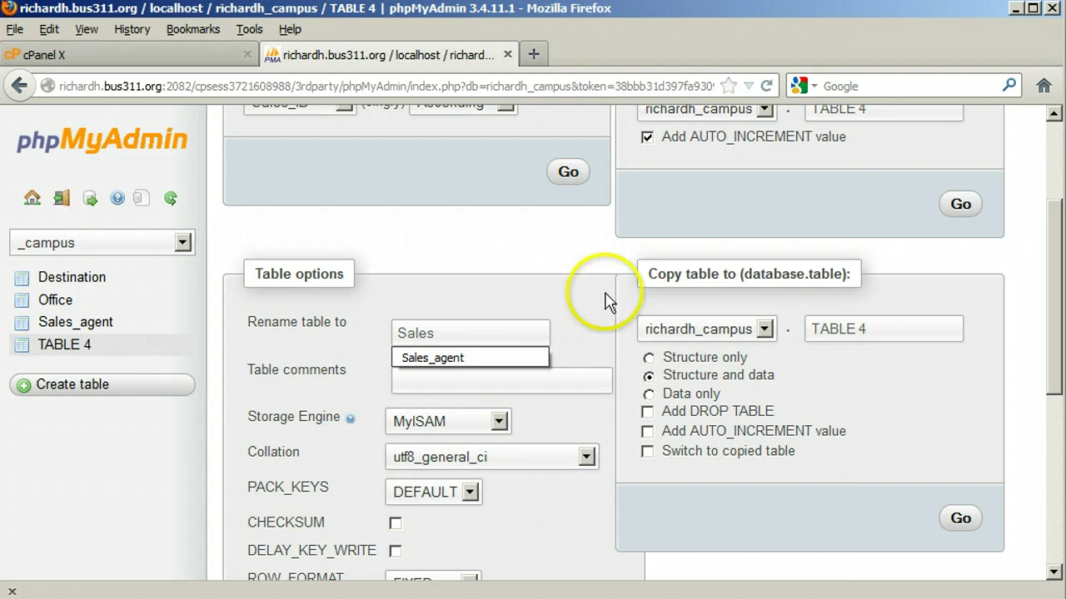
pyautogui.click(571, 308)
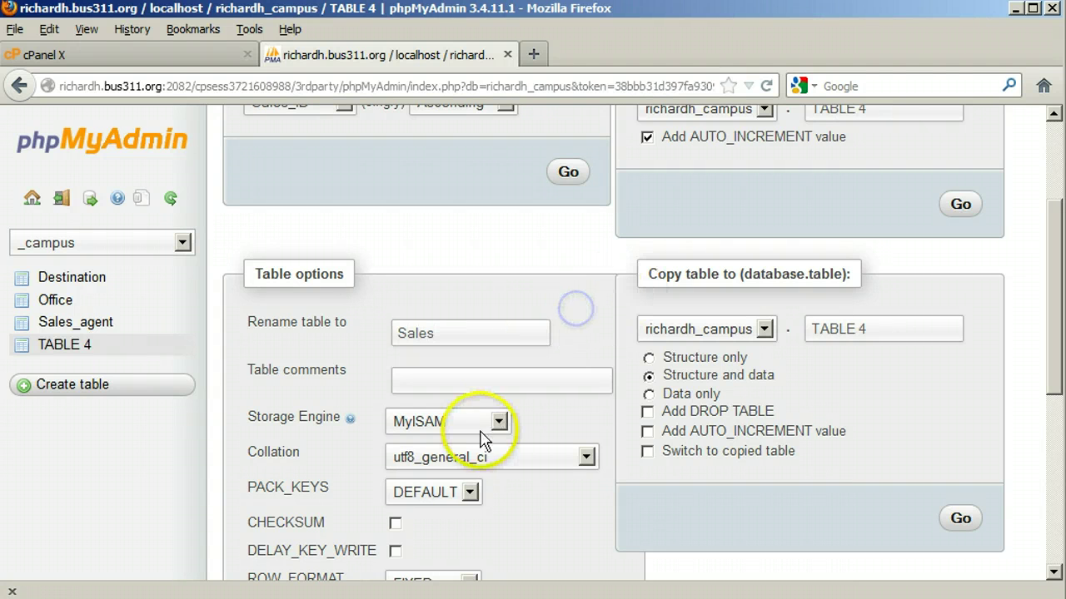
pyautogui.click(487, 421)
pyautogui.click(470, 444)
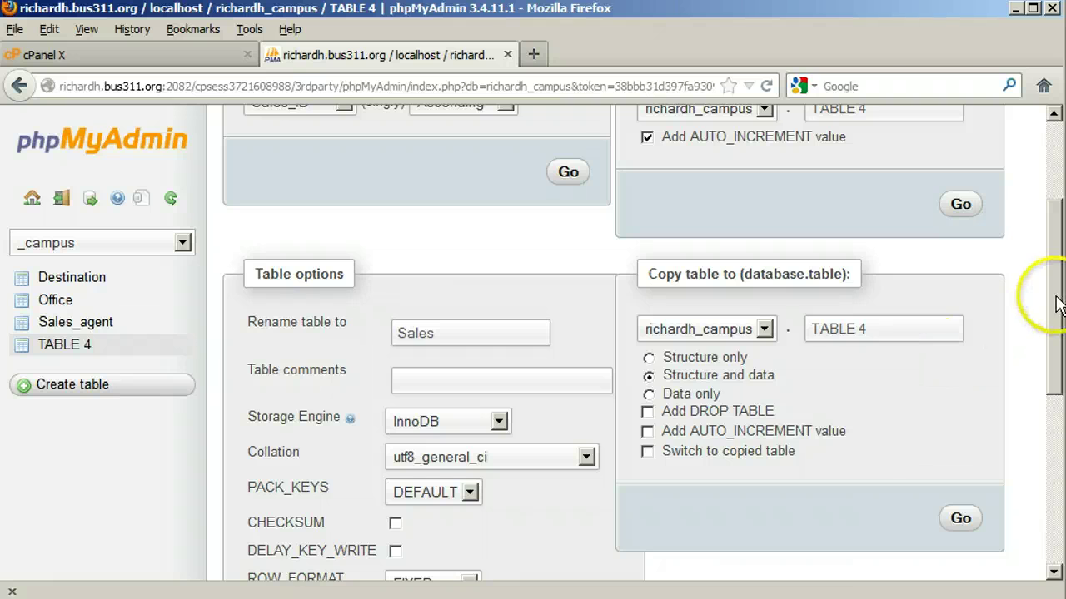
pyautogui.moveTo(1055, 295); pyautogui.dragTo(1044, 419)
pyautogui.click(568, 379)
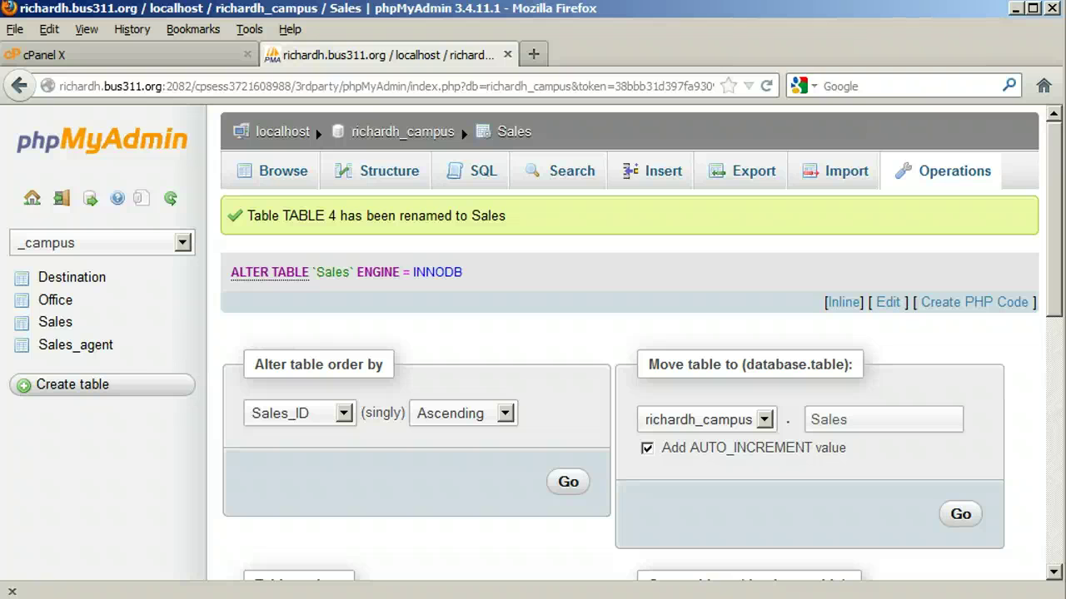
# - Check the structure of the Sales_agent table, and add an index on the Sales_Agent column of the Sales table
pyautogui.click(84, 356)
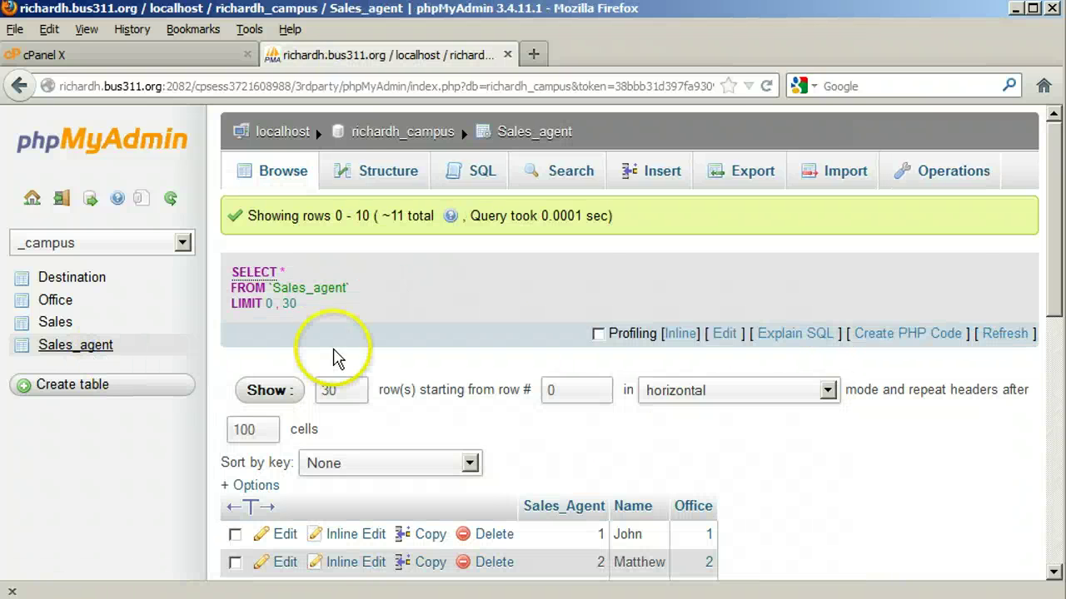
pyautogui.click(388, 170)
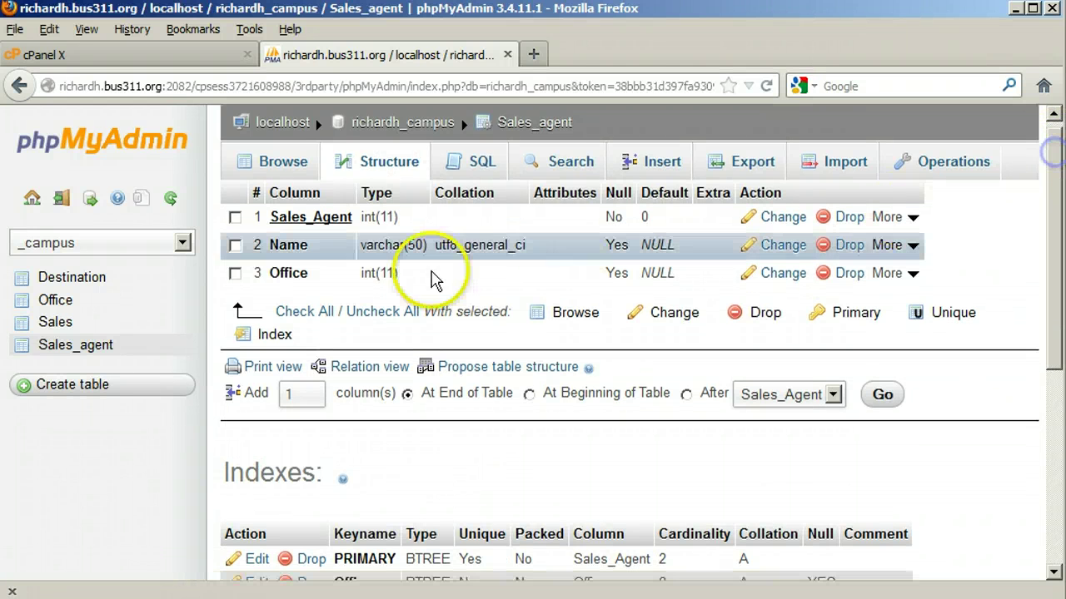
pyautogui.click(59, 322)
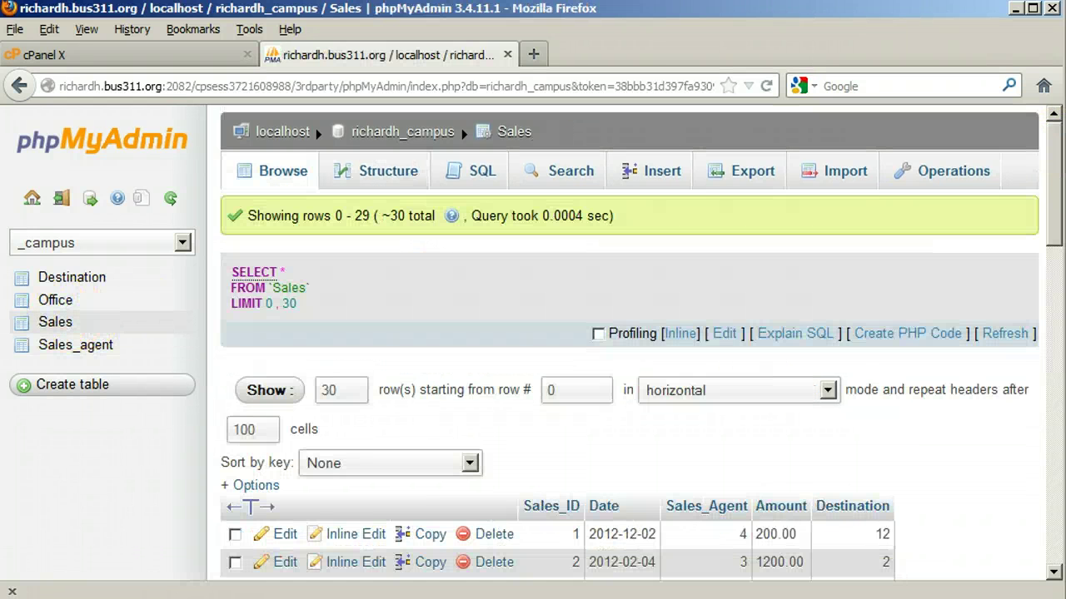
pyautogui.scroll(-1, 1053, 154)
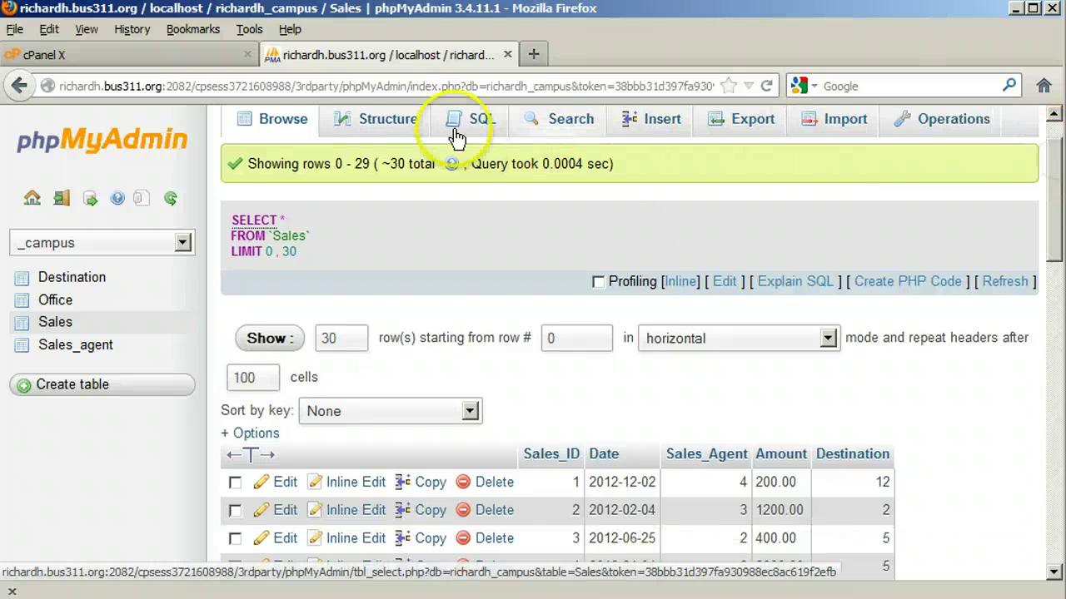
pyautogui.click(391, 118)
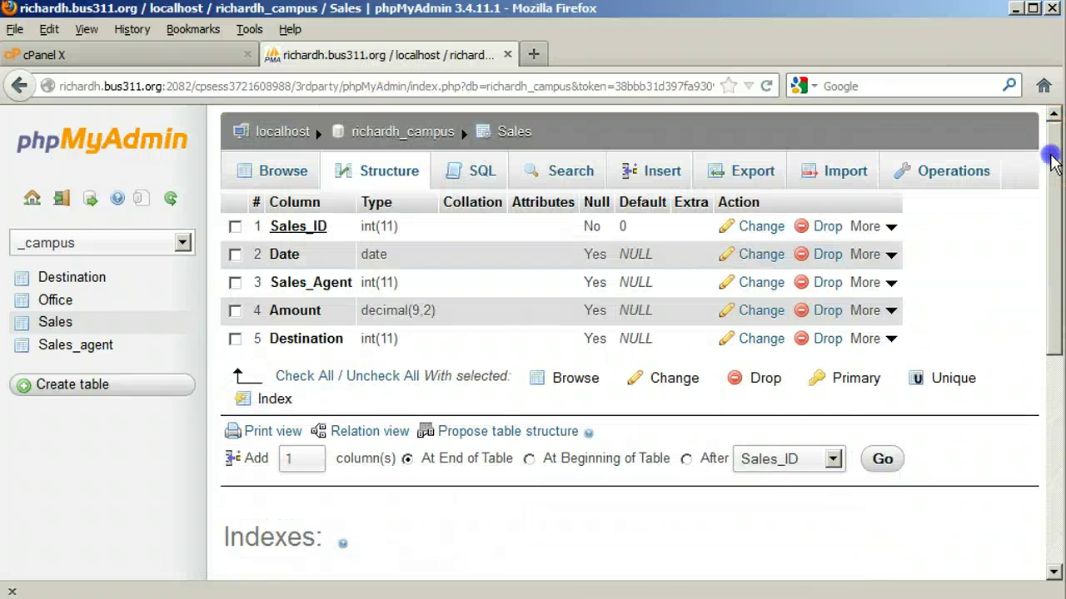
pyautogui.scroll(-1, 1045, 162)
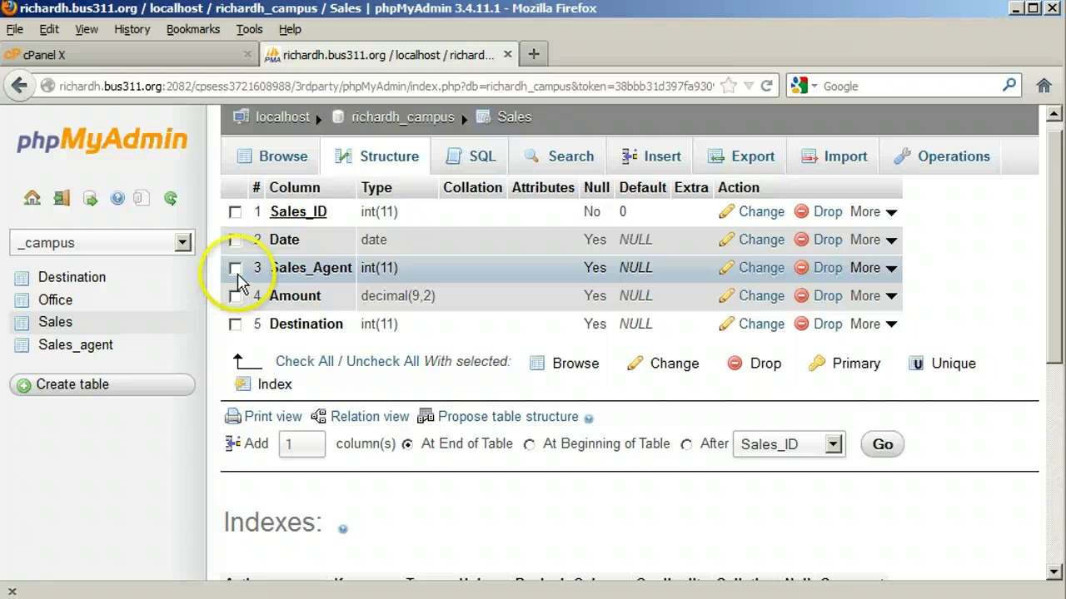
pyautogui.click(275, 385)
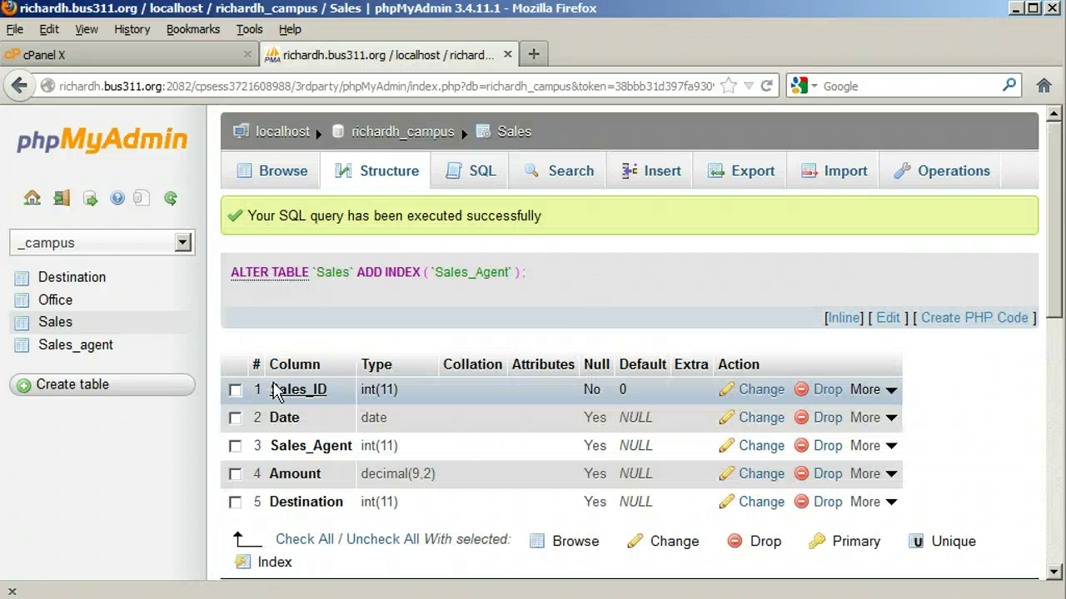
# - Add an index on the Destination column of the Sales table
pyautogui.scroll(-3, 1047, 223)
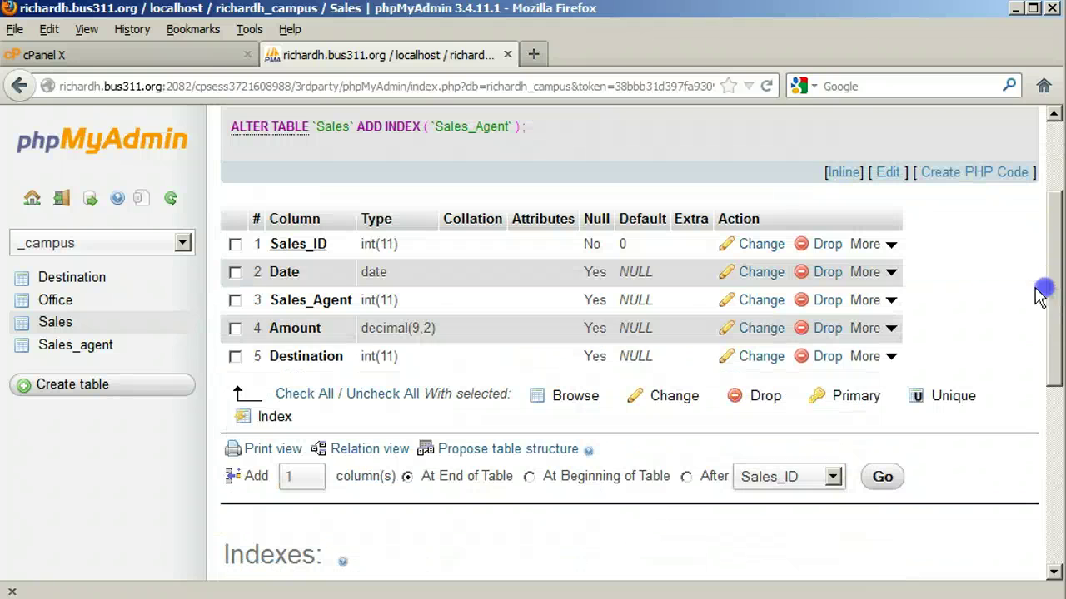
pyautogui.click(236, 355)
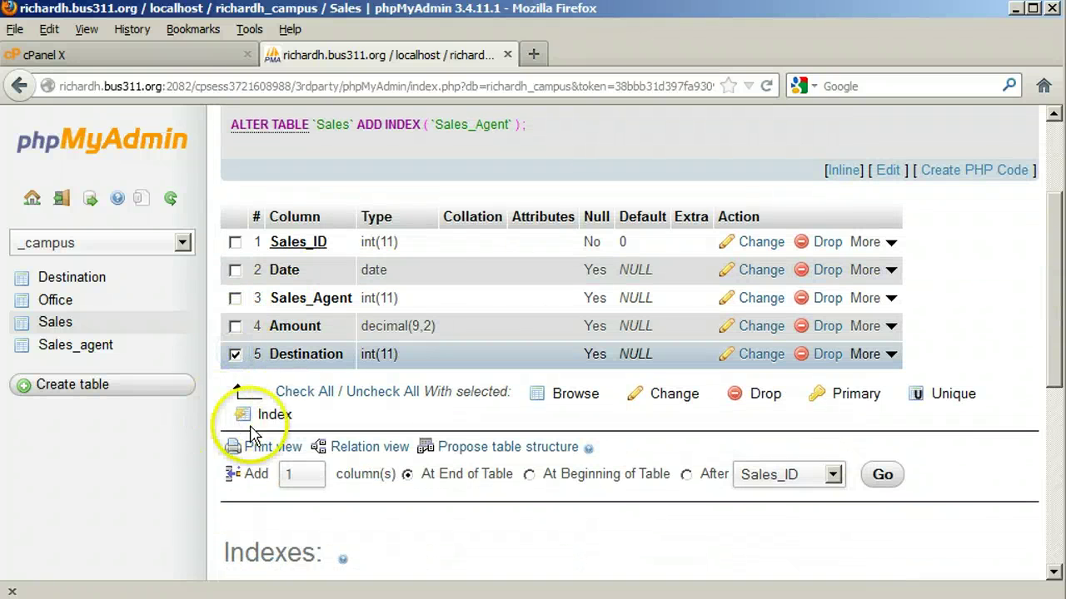
pyautogui.click(269, 422)
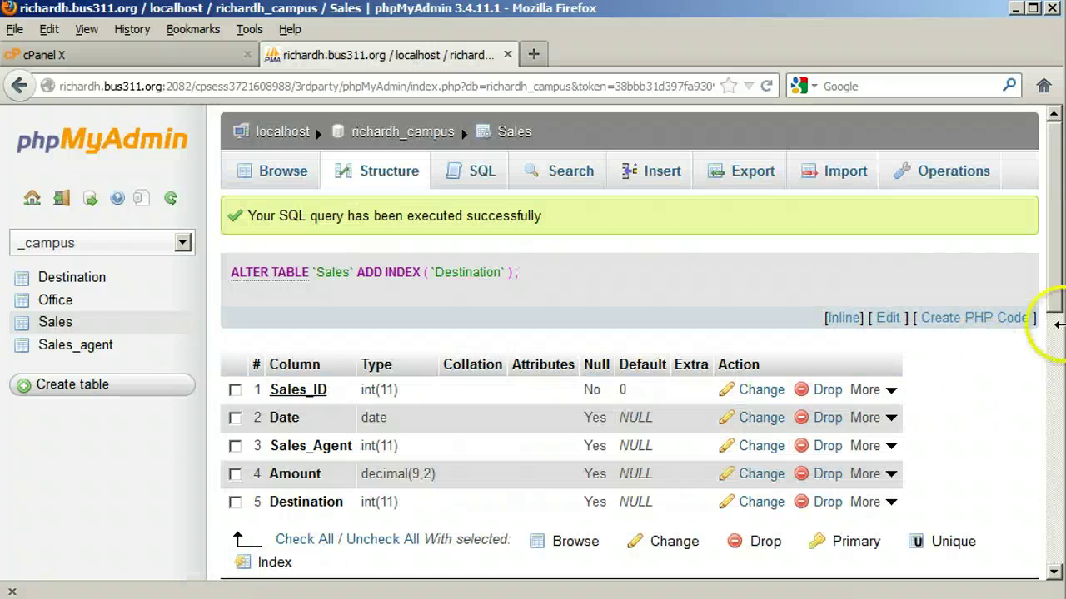
# - Save foreign keys in the Sales table linking Sales_Agent to Sales_agent.Sales_Agent and Destination to Destination.Dest_ID
pyautogui.moveTo(1054, 164); pyautogui.dragTo(1051, 285)
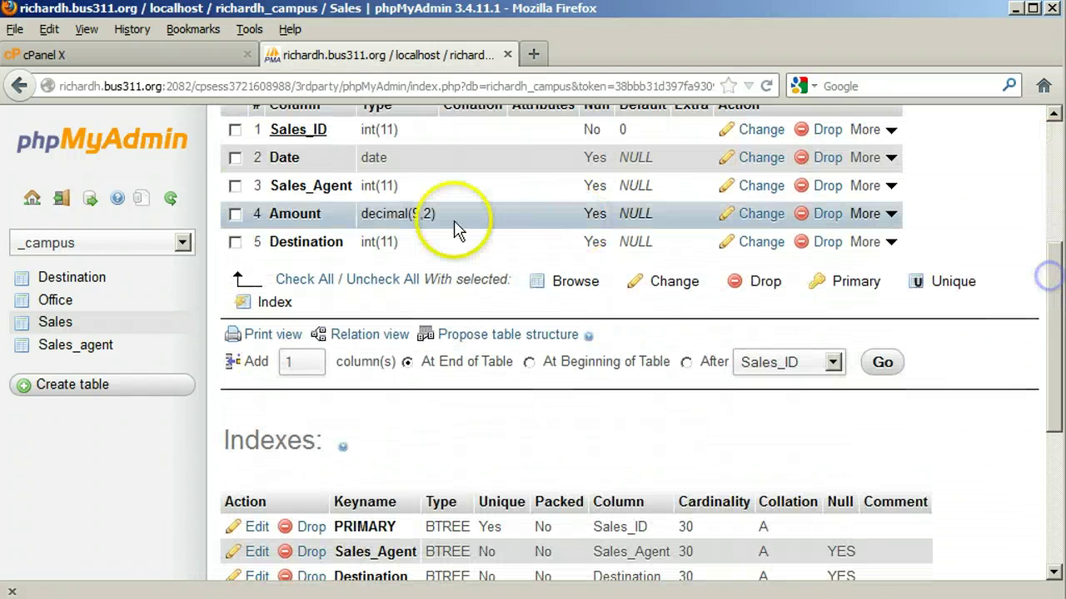
pyautogui.click(366, 337)
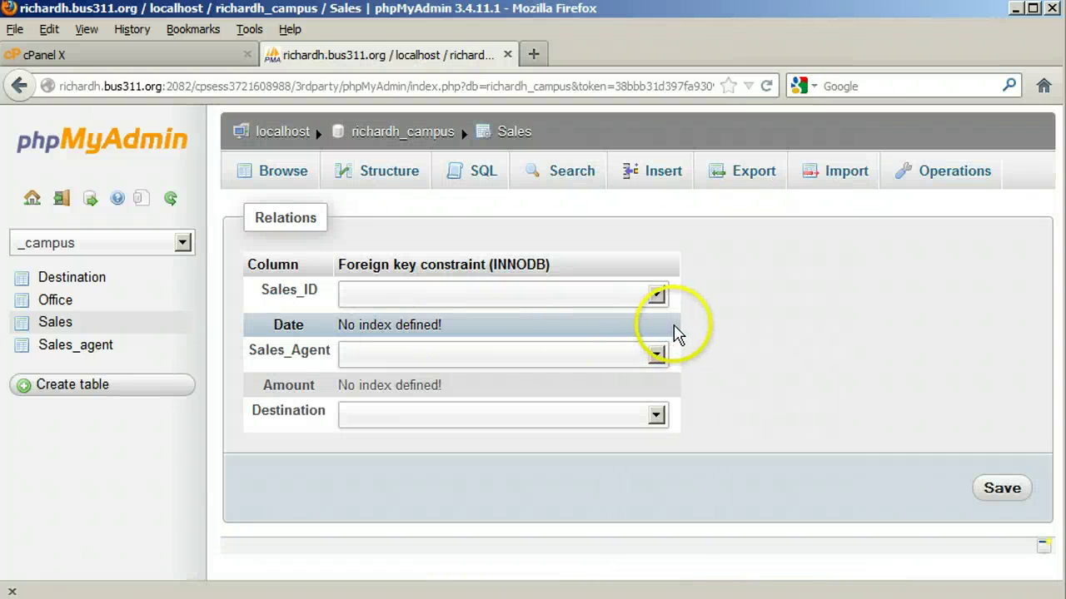
pyautogui.click(656, 355)
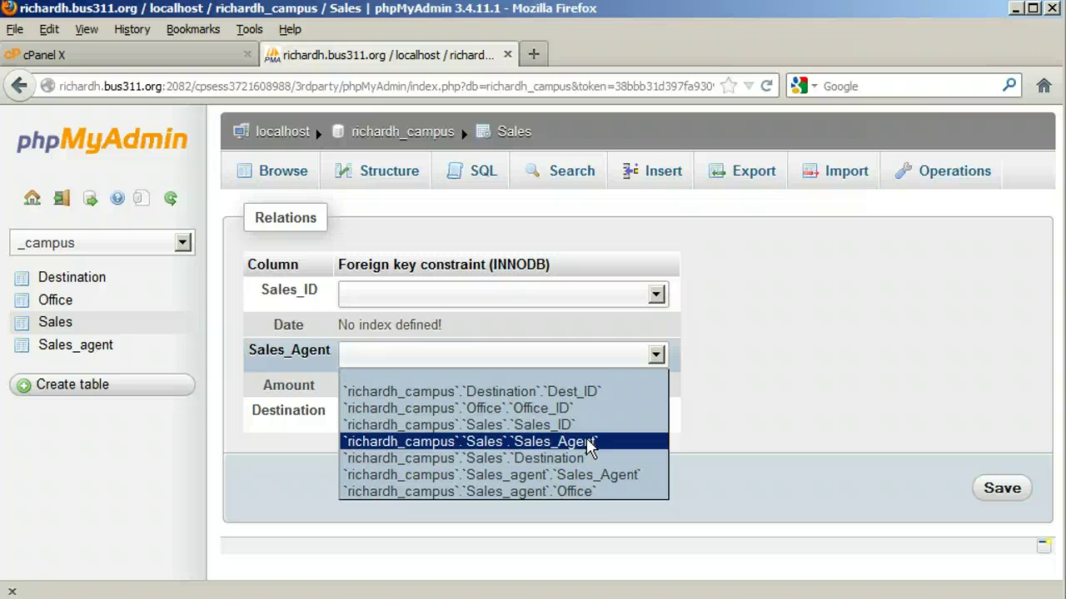
pyautogui.moveTo(588, 447); pyautogui.dragTo(595, 475)
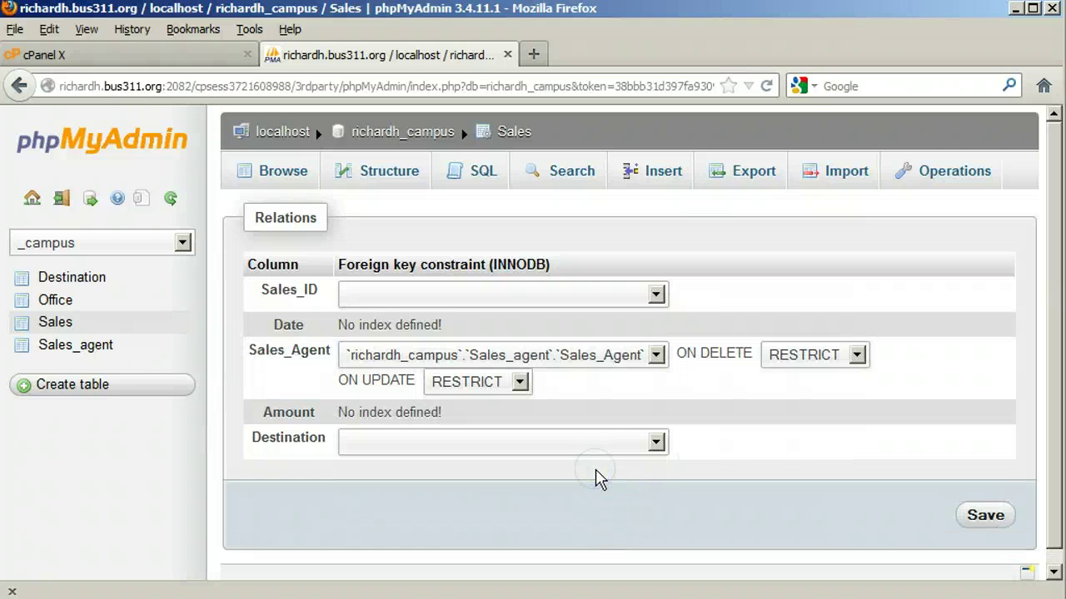
pyautogui.click(594, 449)
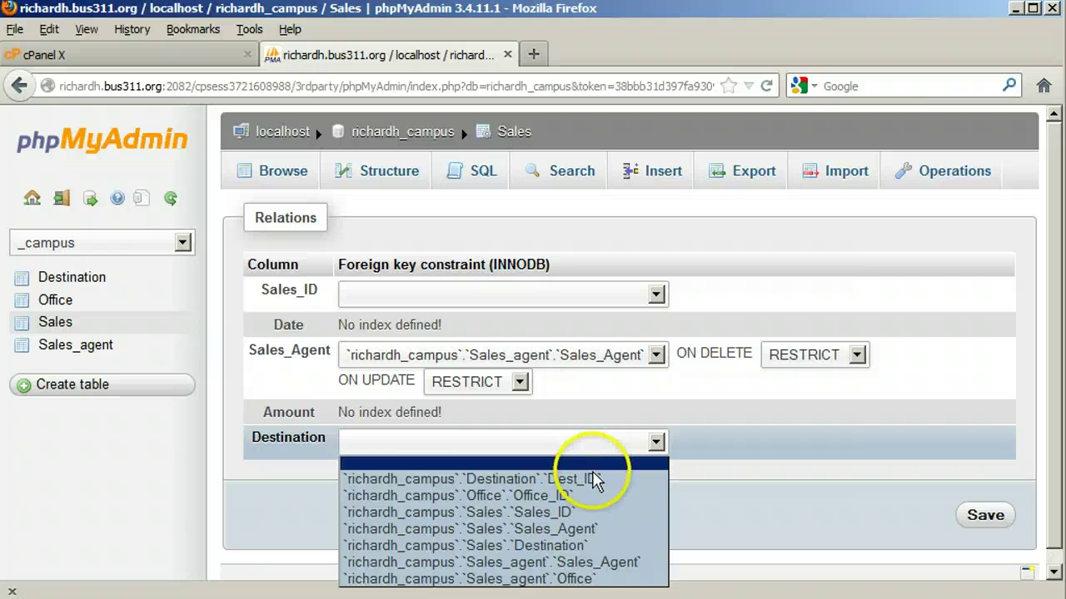
pyautogui.click(596, 479)
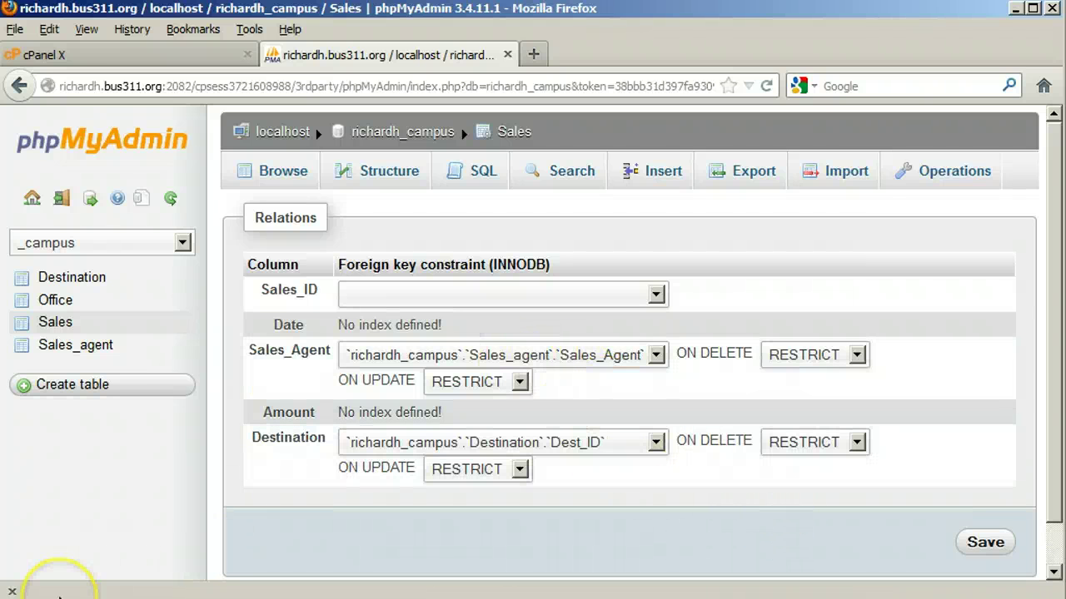
pyautogui.click(984, 543)
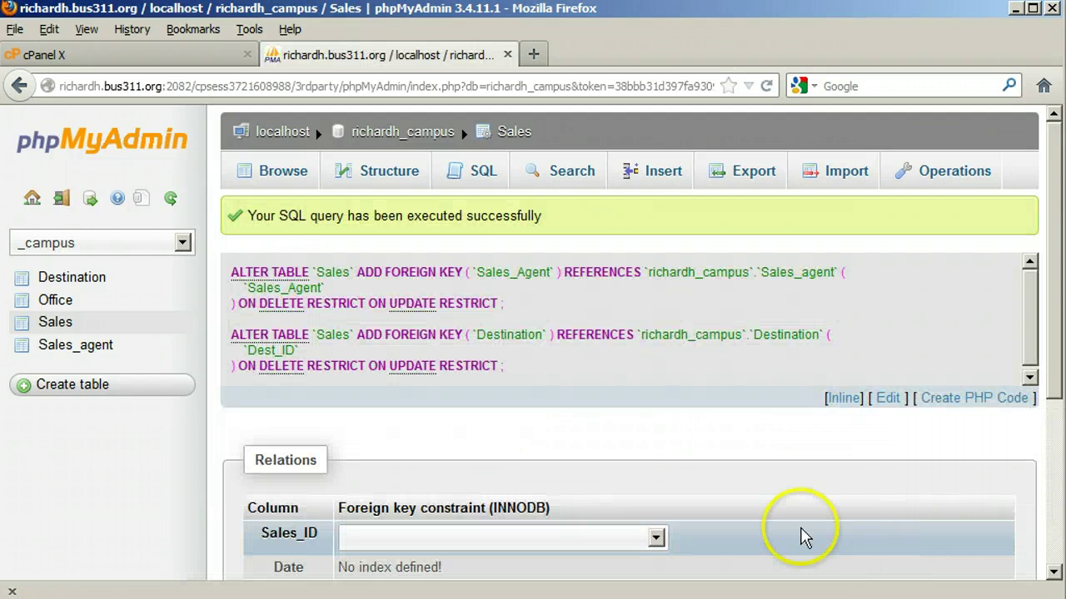
# - Review the campus database's data dictionary and browse the records of the Sales_agent, Sales and Destination tables
pyautogui.click(410, 133)
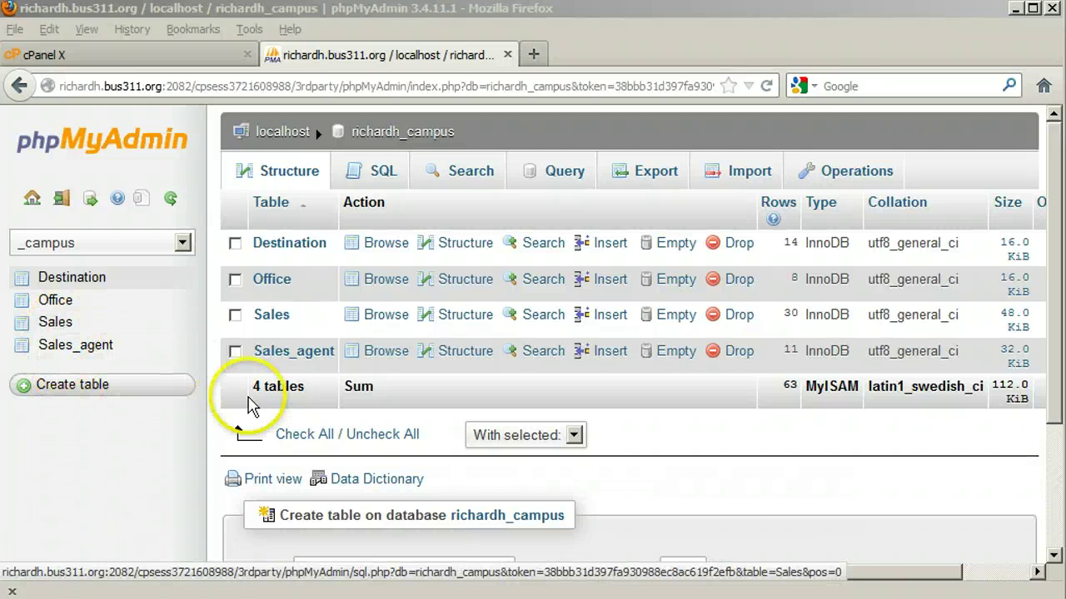
pyautogui.click(364, 487)
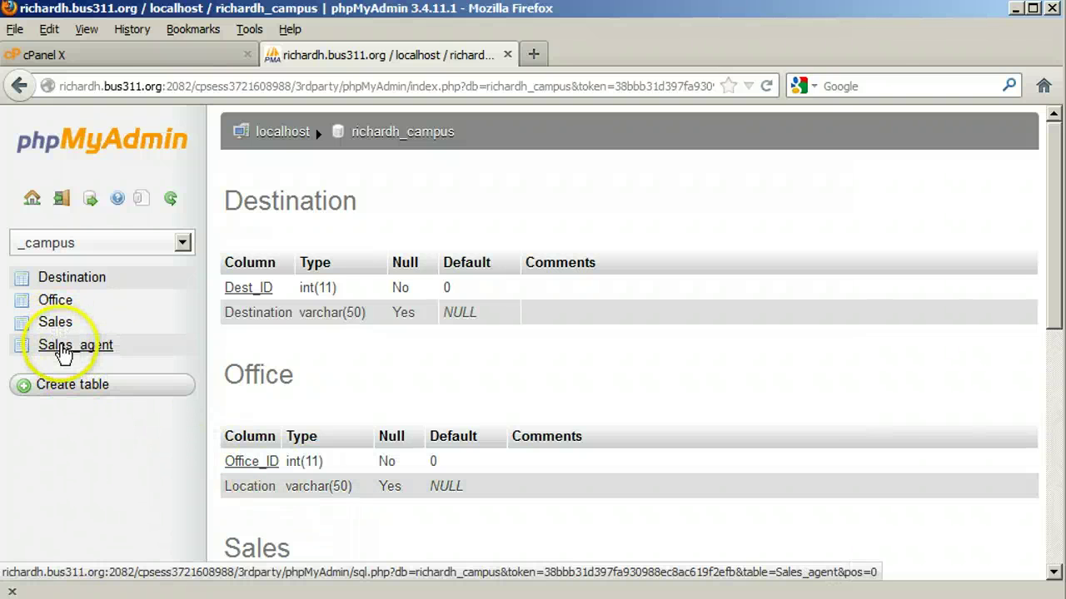
pyautogui.click(65, 352)
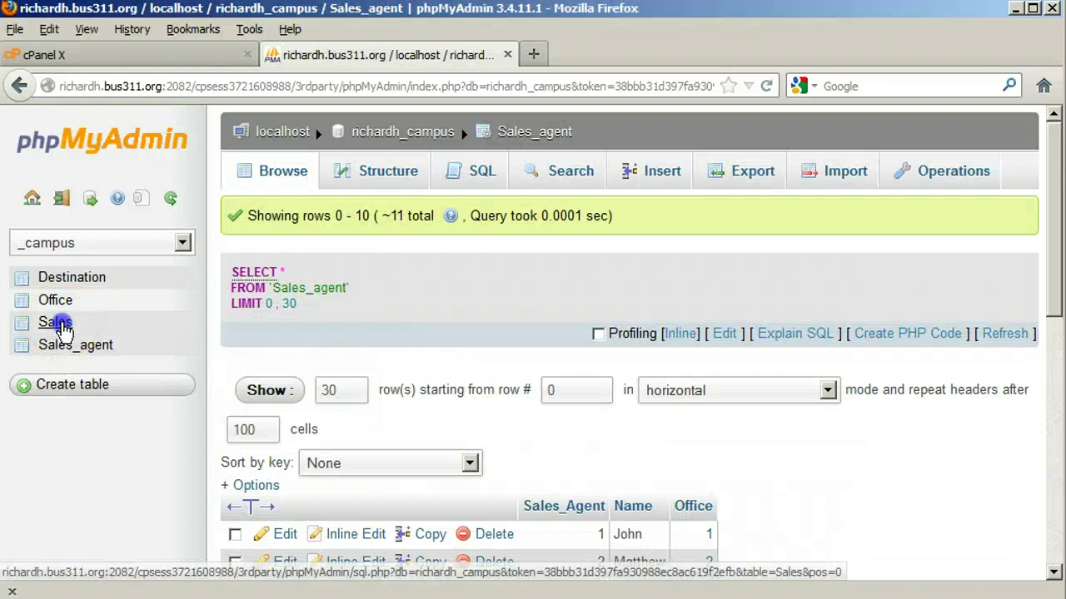
pyautogui.click(50, 322)
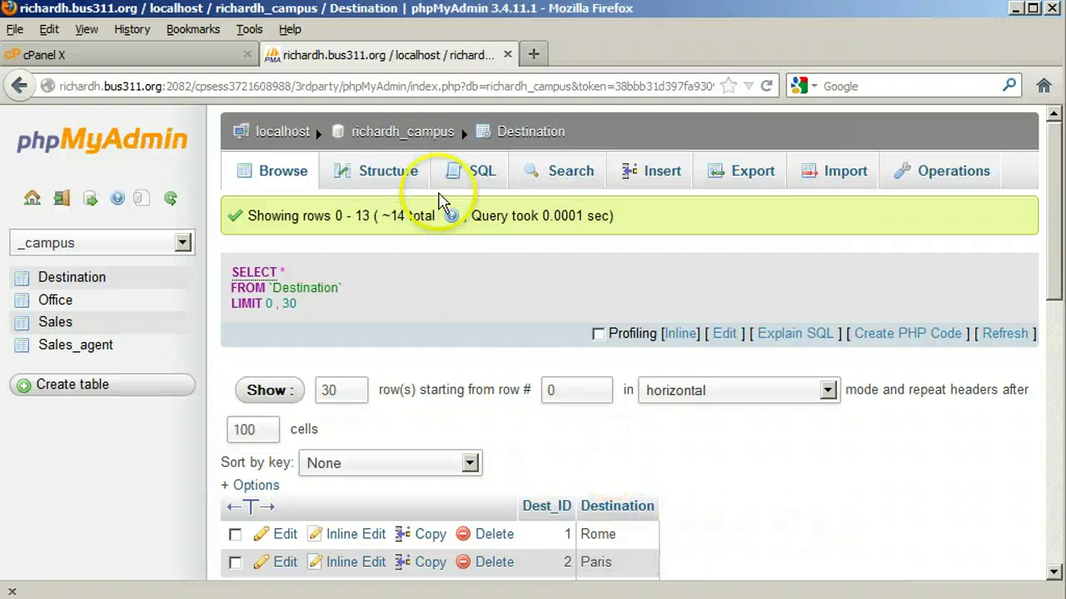
# - Open the data dictionary of the campus database and print all of it with the Adobe PDF printer
pyautogui.click(408, 138)
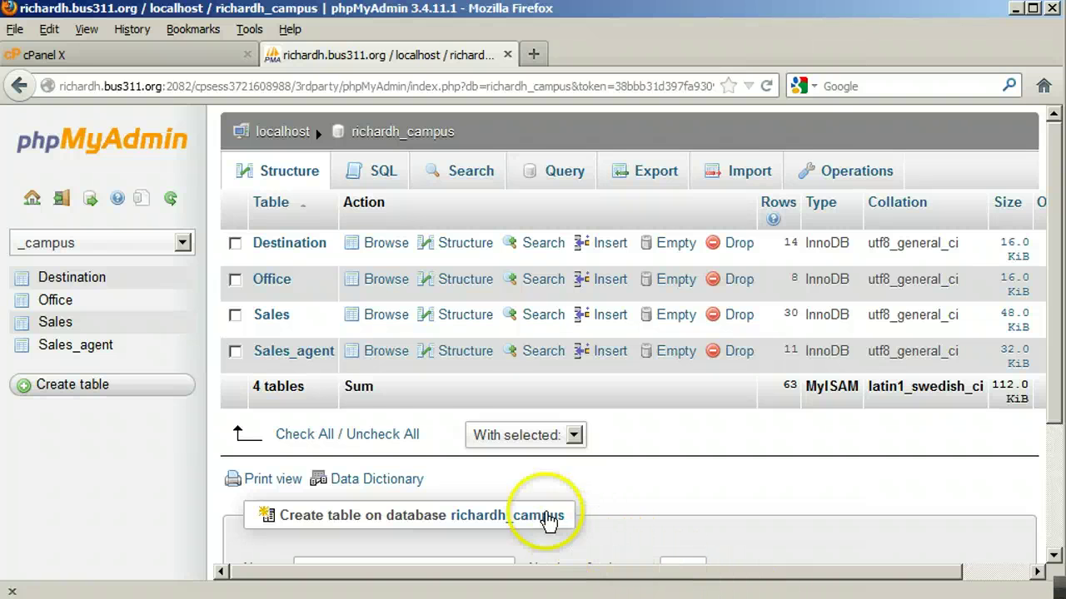
pyautogui.click(370, 479)
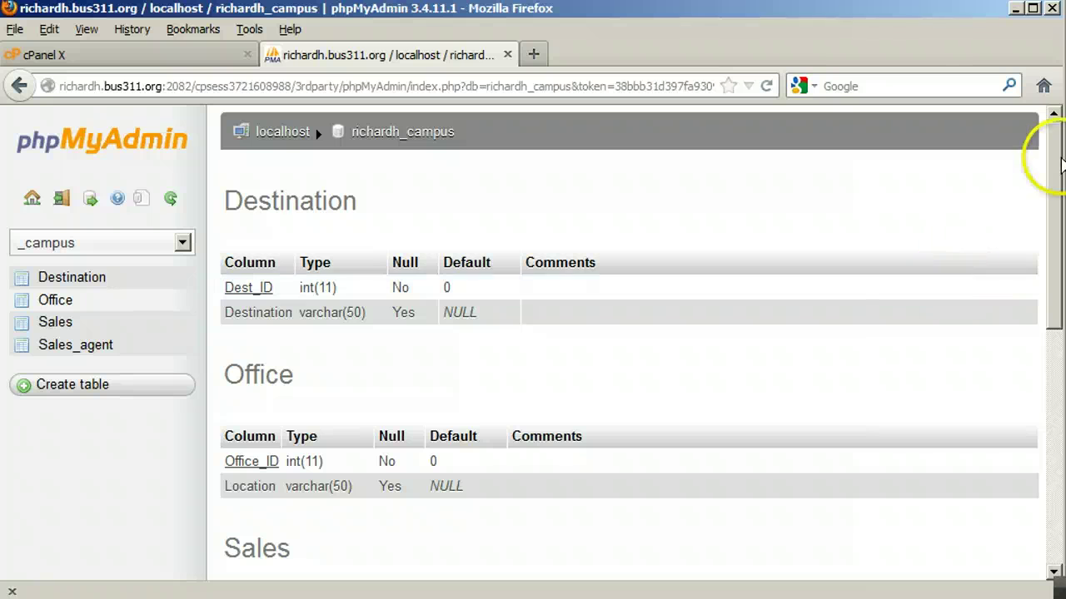
pyautogui.moveTo(1051, 150); pyautogui.dragTo(1051, 405)
pyautogui.click(247, 522)
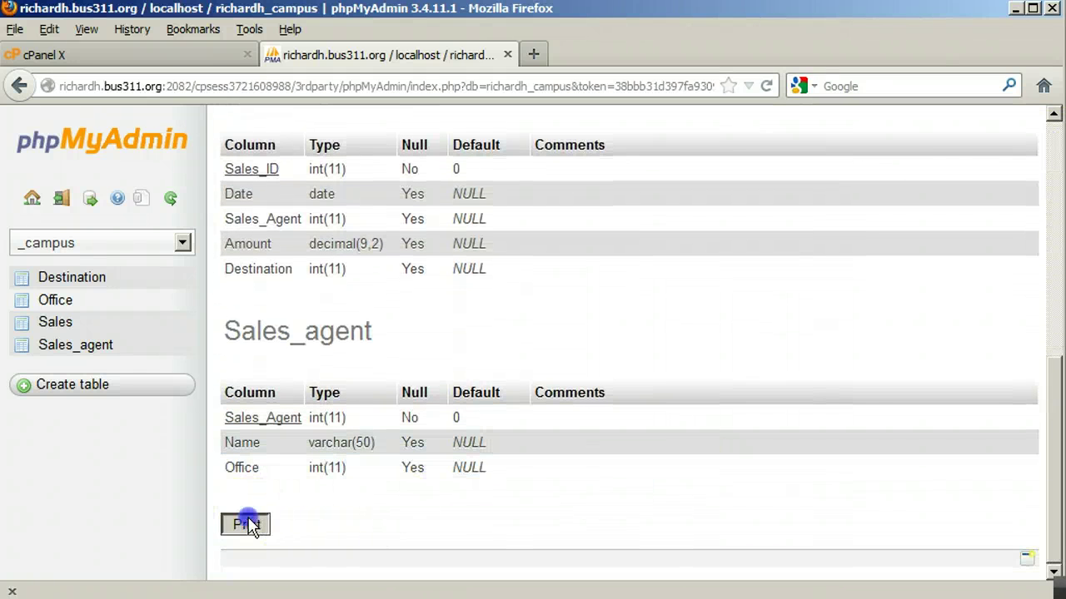
pyautogui.click(368, 363)
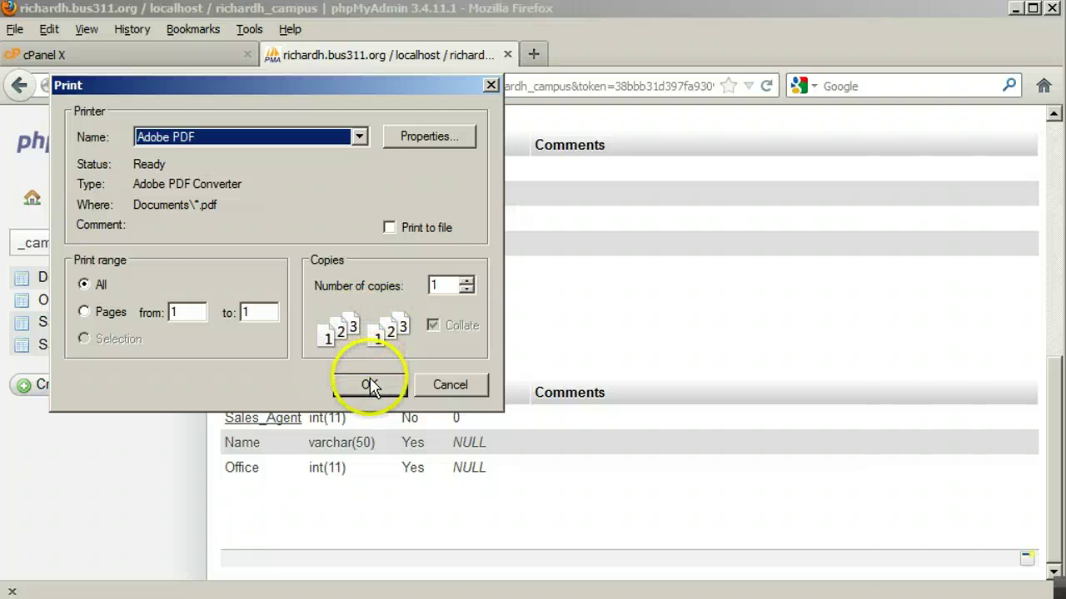
pyautogui.click(370, 385)
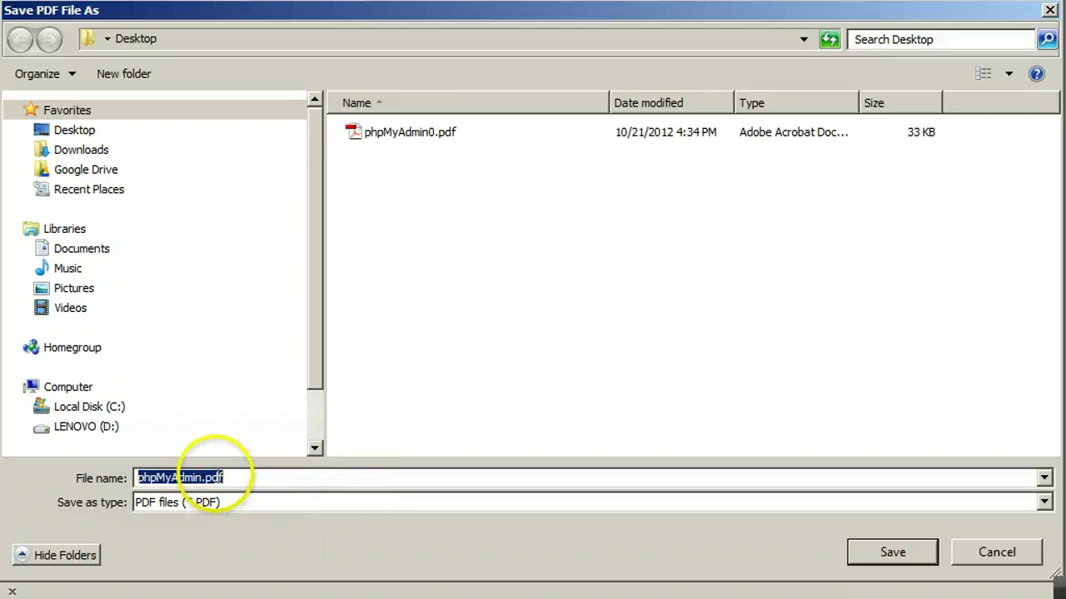
# - Save the printed data dictionary on the Desktop as phpMyAdmin1.pdf and close the resulting PDF
pyautogui.click(203, 478)
pyautogui.write('1')
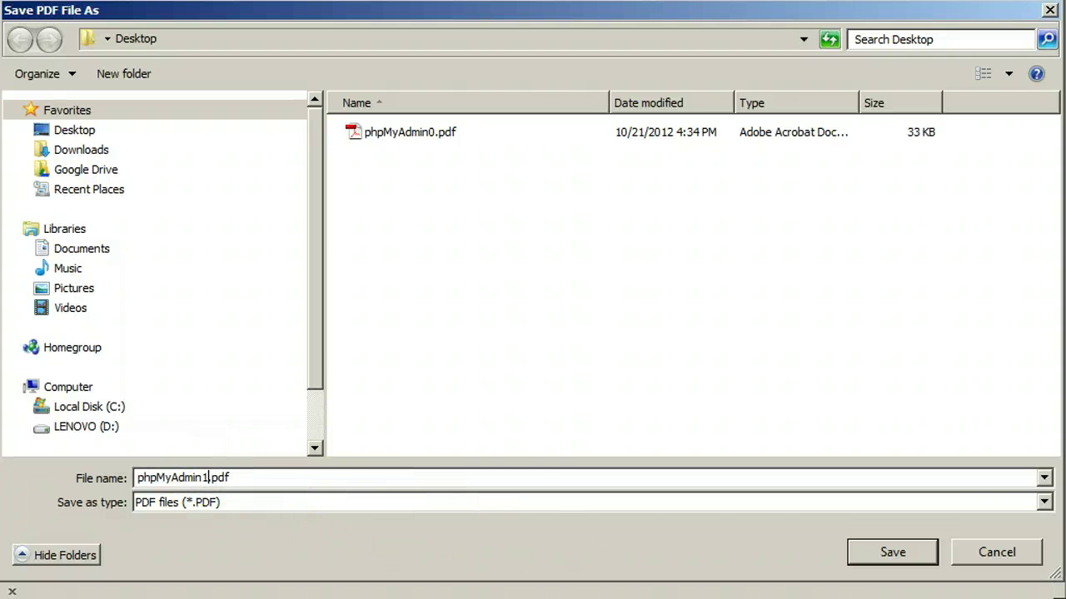
pyautogui.click(895, 554)
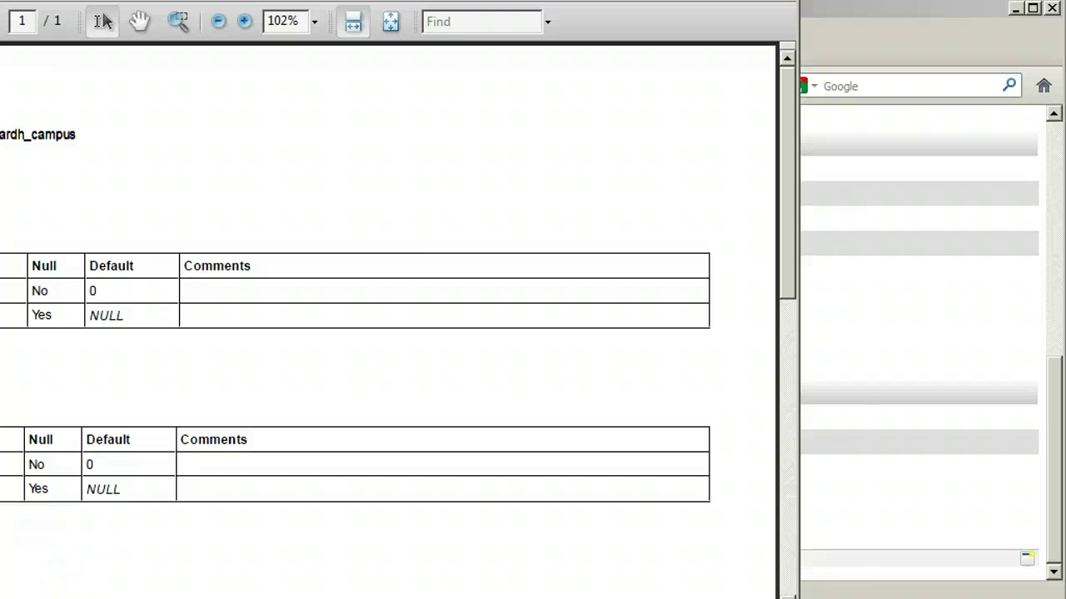
pyautogui.hotkey('alt', 'F4')
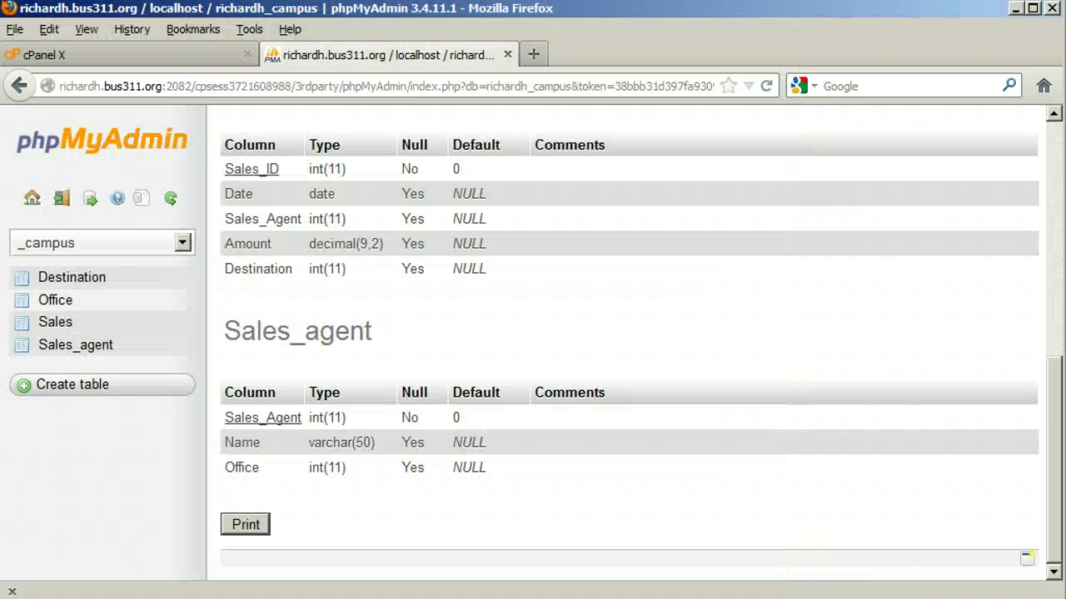
# - Open the print view of the Sales table's structure and print it to PDF
pyautogui.click(22, 324)
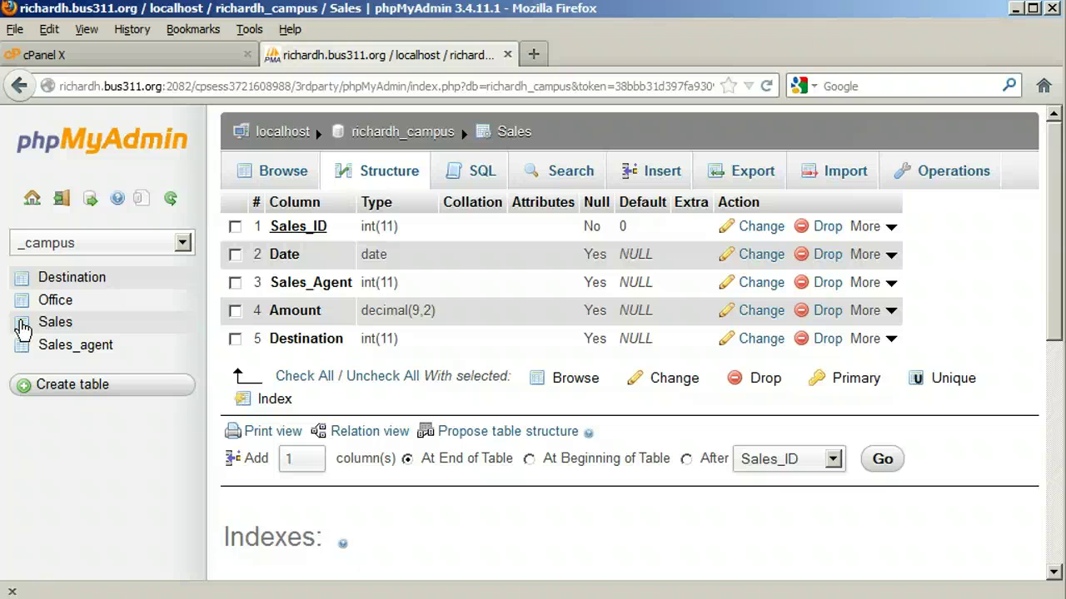
pyautogui.click(281, 433)
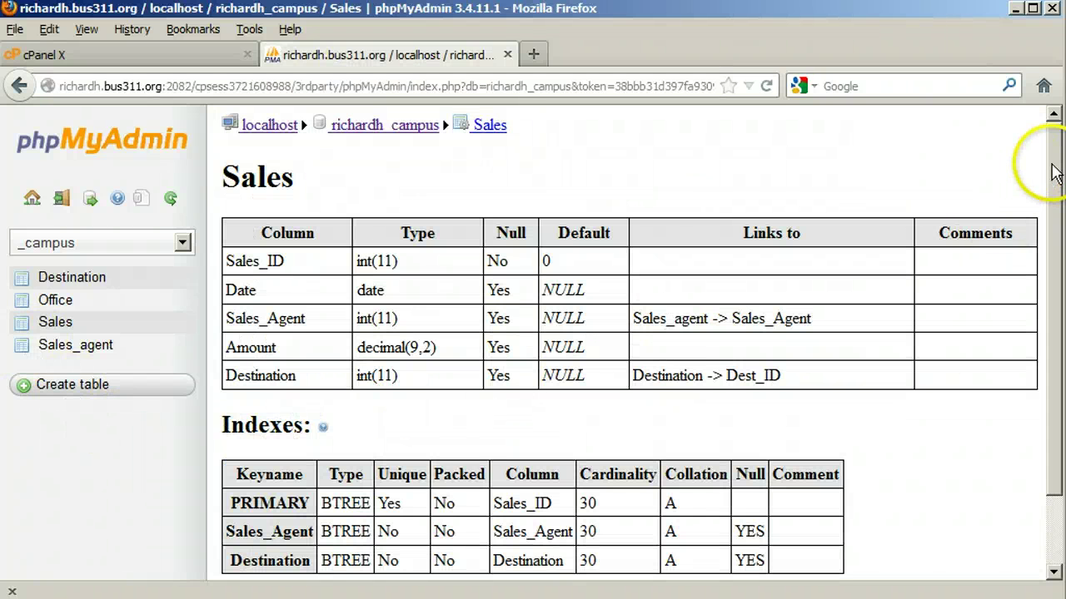
pyautogui.moveTo(1054, 172); pyautogui.dragTo(1060, 367)
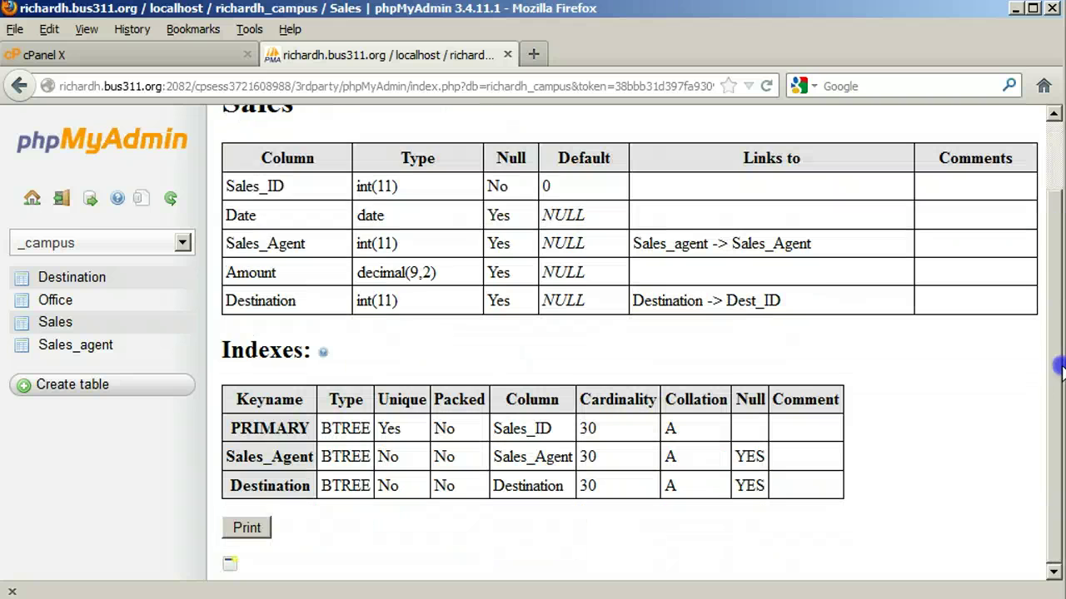
pyautogui.click(245, 528)
pyautogui.click(366, 384)
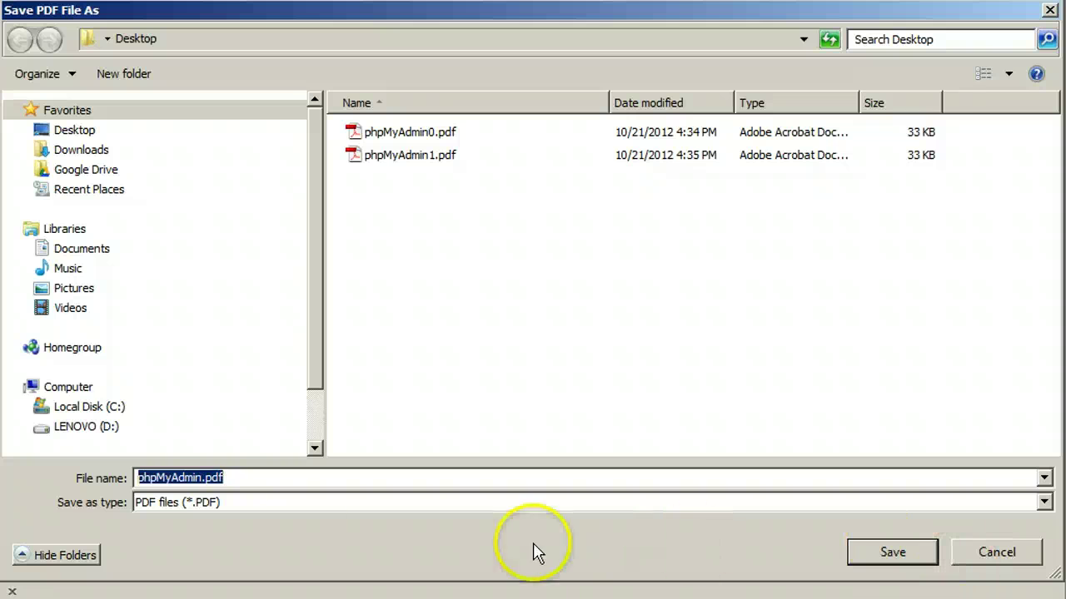
# - Save the Sales table printout on the Desktop as phpMyAdmin2.pdf
pyautogui.click(202, 478)
pyautogui.click(855, 563)
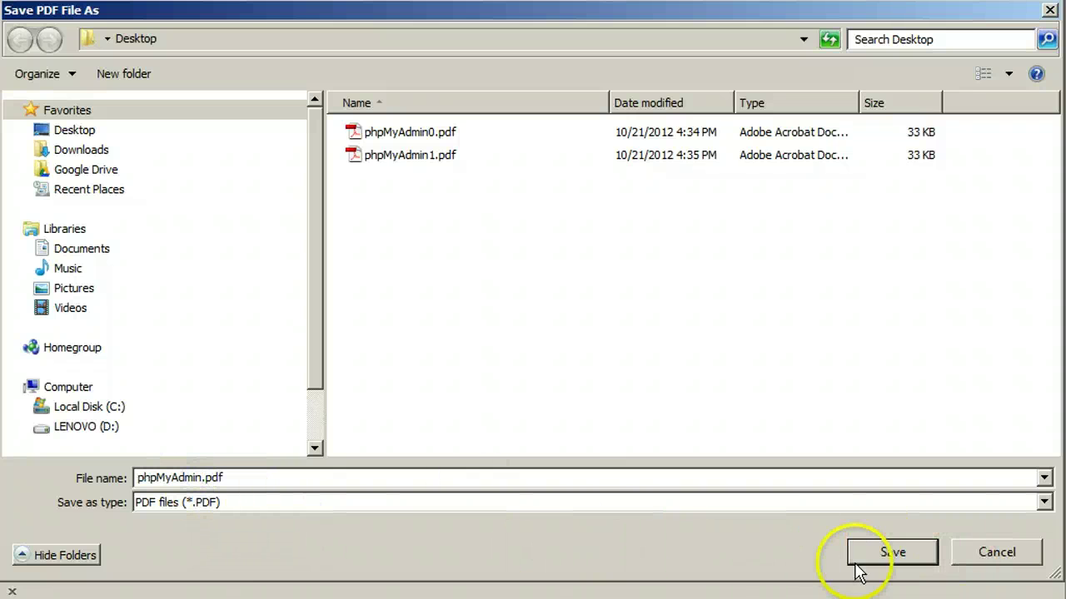
pyautogui.click(886, 553)
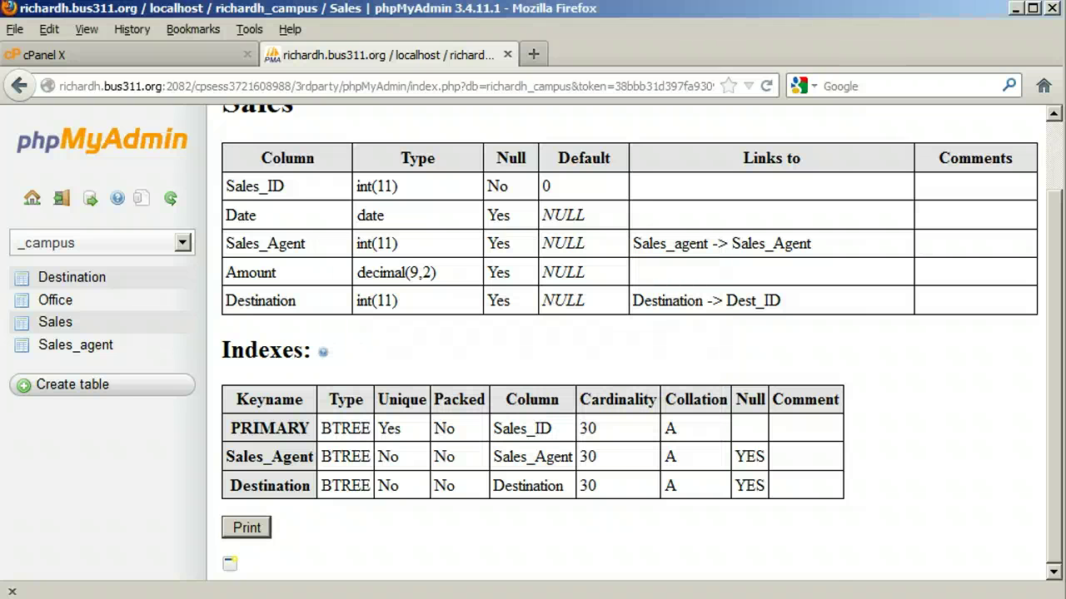
# - Open the print view of the Sales_agent table's structure and print all of it with the Adobe PDF printer
pyautogui.click(71, 346)
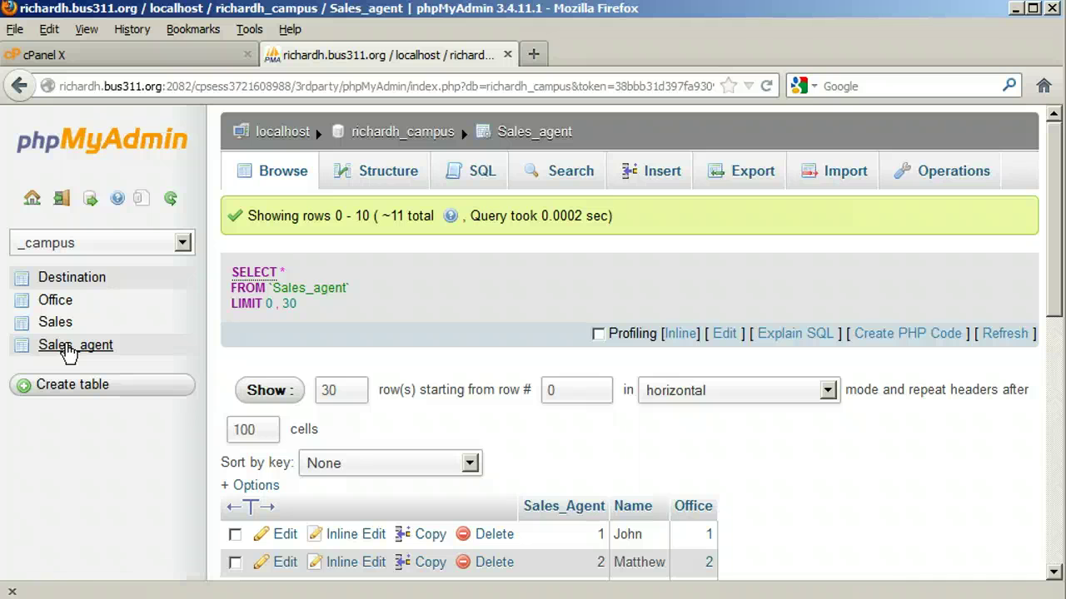
pyautogui.click(370, 168)
pyautogui.scroll(-1, 1053, 158)
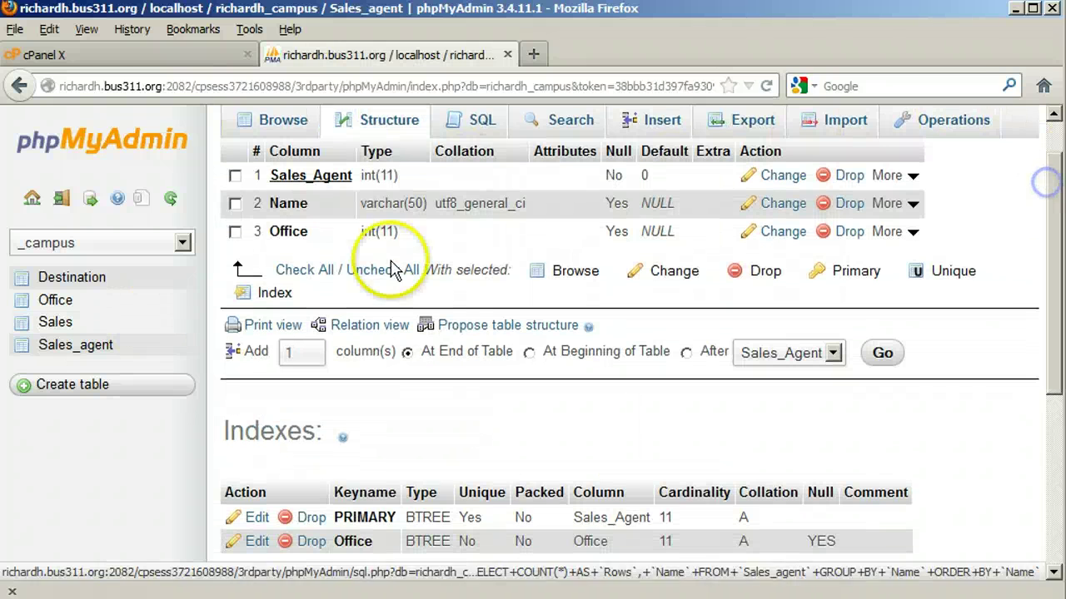
pyautogui.click(283, 327)
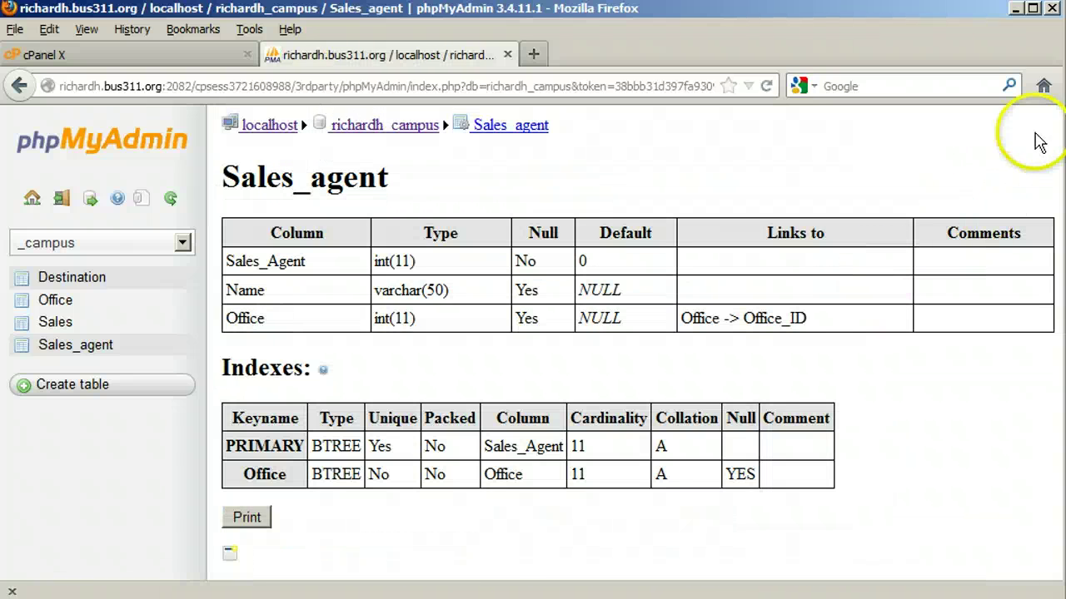
pyautogui.click(238, 519)
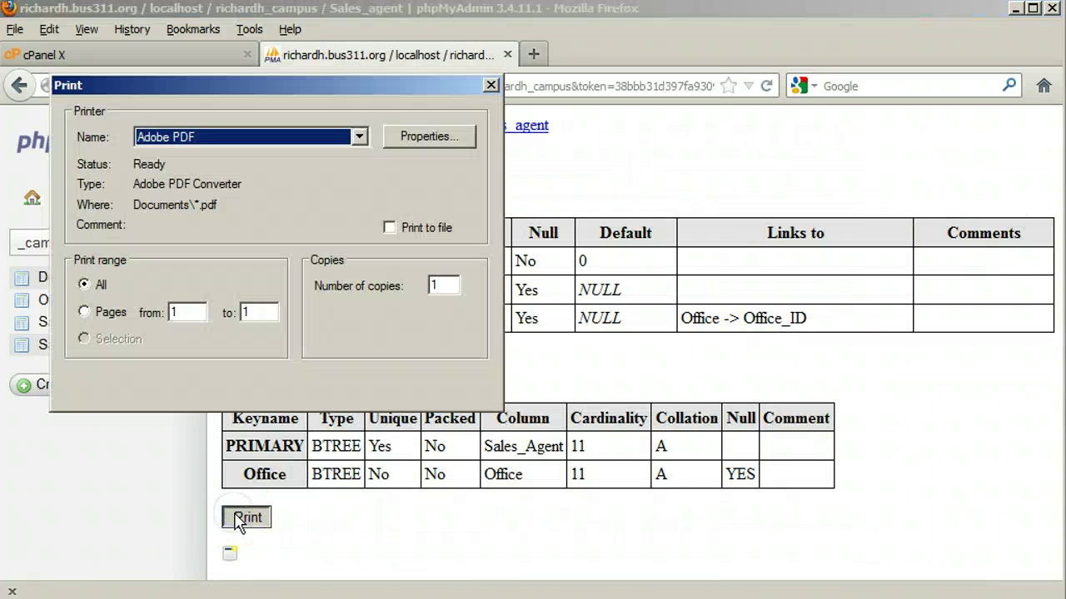
pyautogui.click(363, 382)
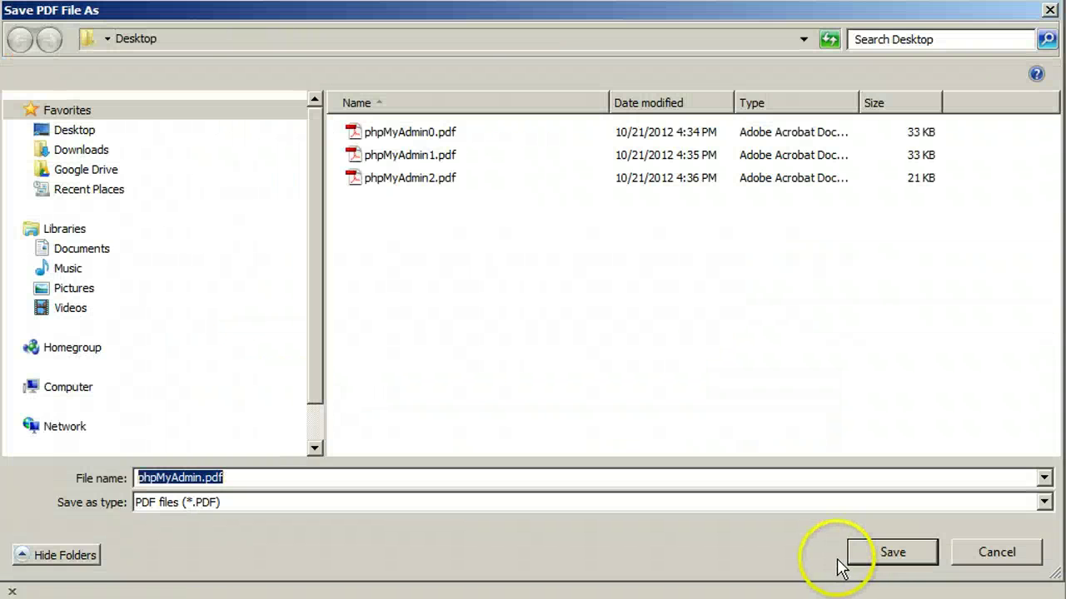
# - Save the Sales_agent table printout on the Desktop as phpMyAdmin3.pdf
pyautogui.click(202, 477)
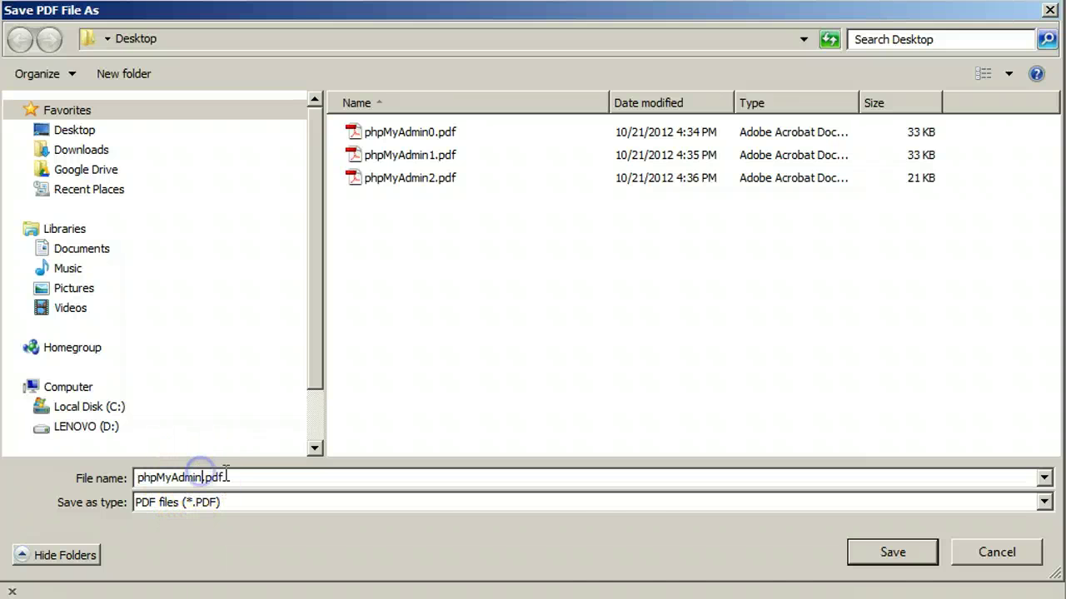
pyautogui.write('3')
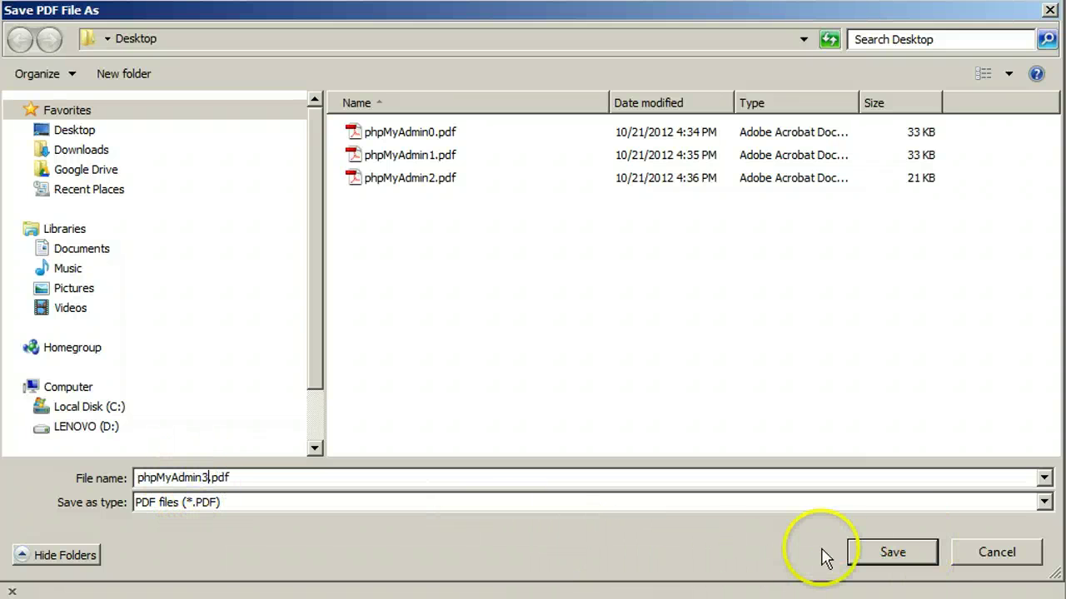
pyautogui.click(862, 553)
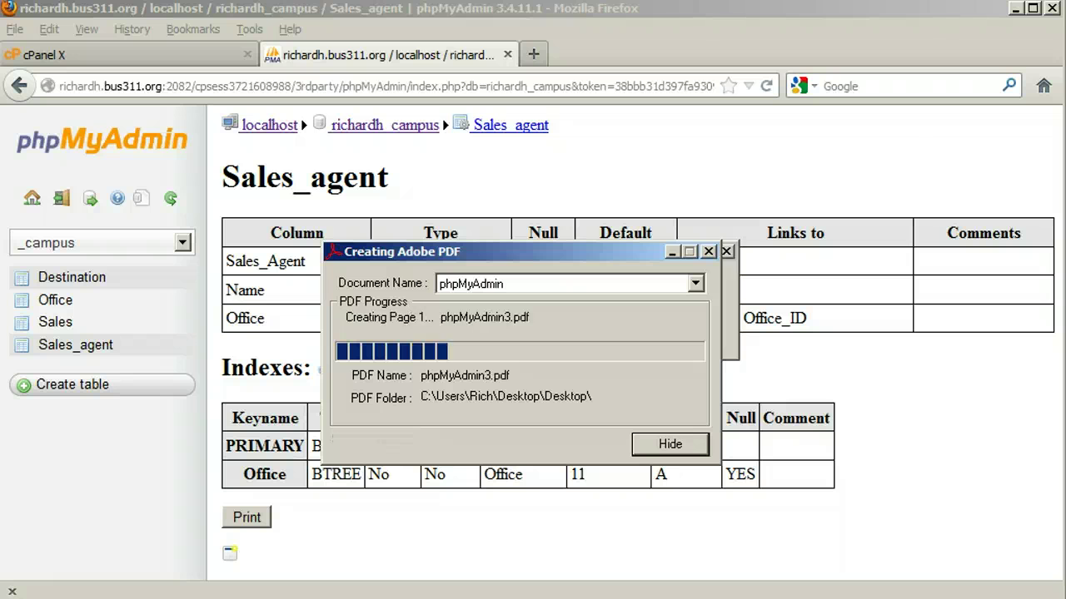